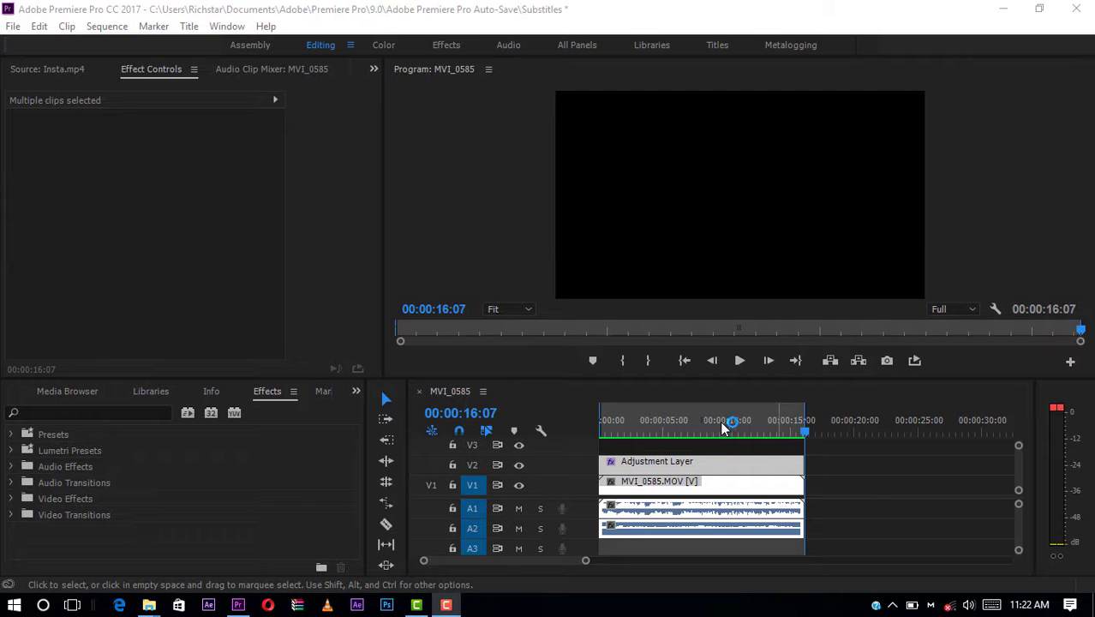
# Scrub back near the start of the MVI_0585 clip and play about seven seconds of it
pyautogui.click(683, 432)
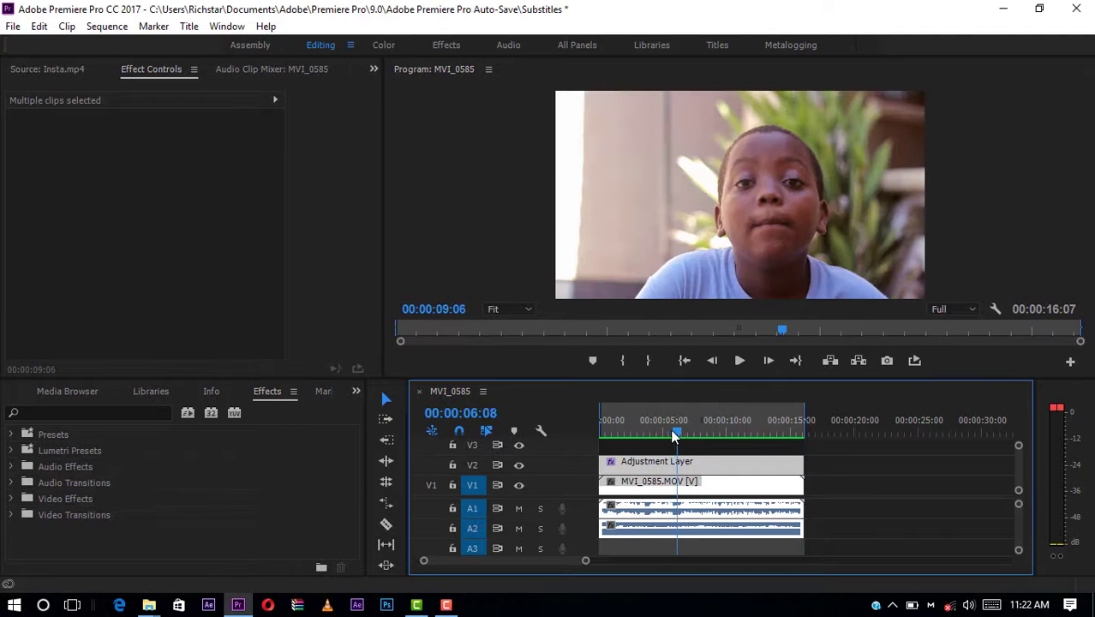
pyautogui.moveTo(685, 435); pyautogui.dragTo(656, 437)
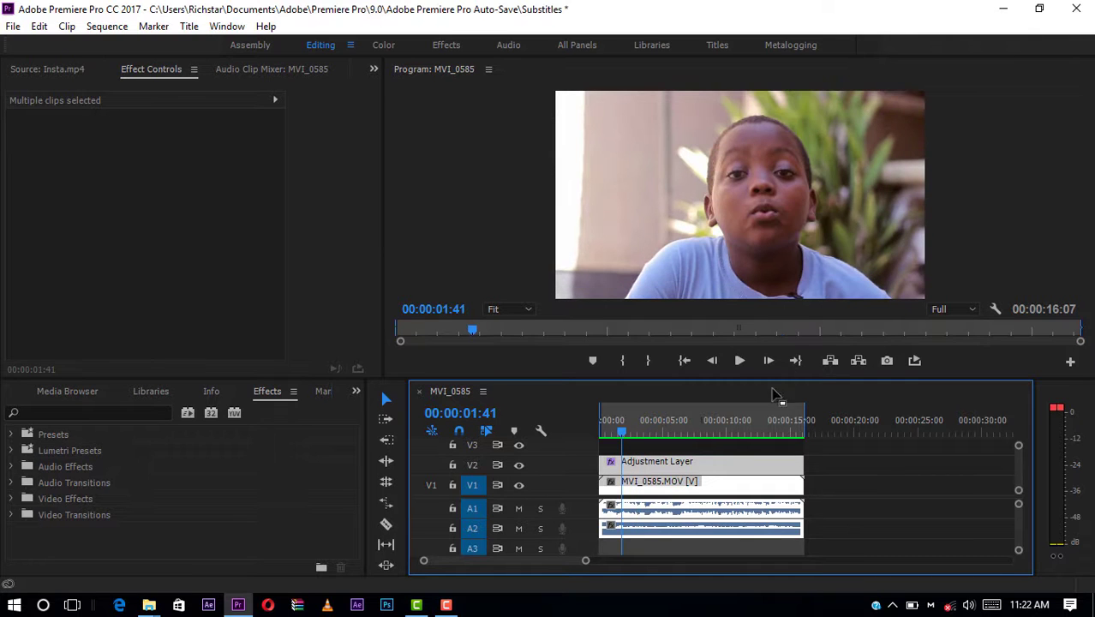
pyautogui.click(735, 364)
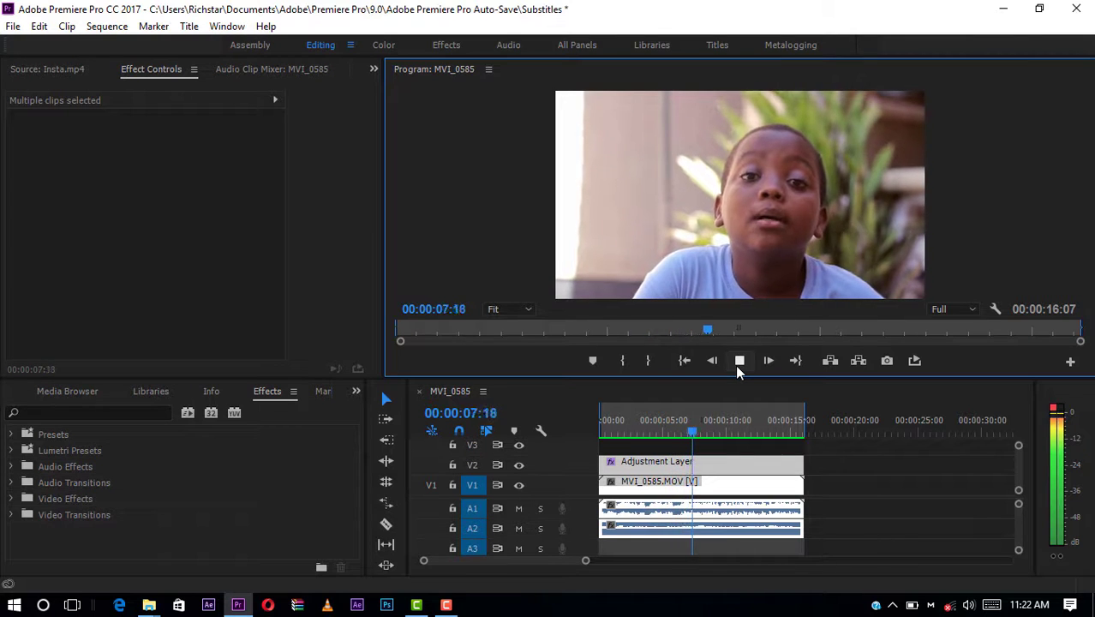
pyautogui.click(737, 364)
pyautogui.click(735, 461)
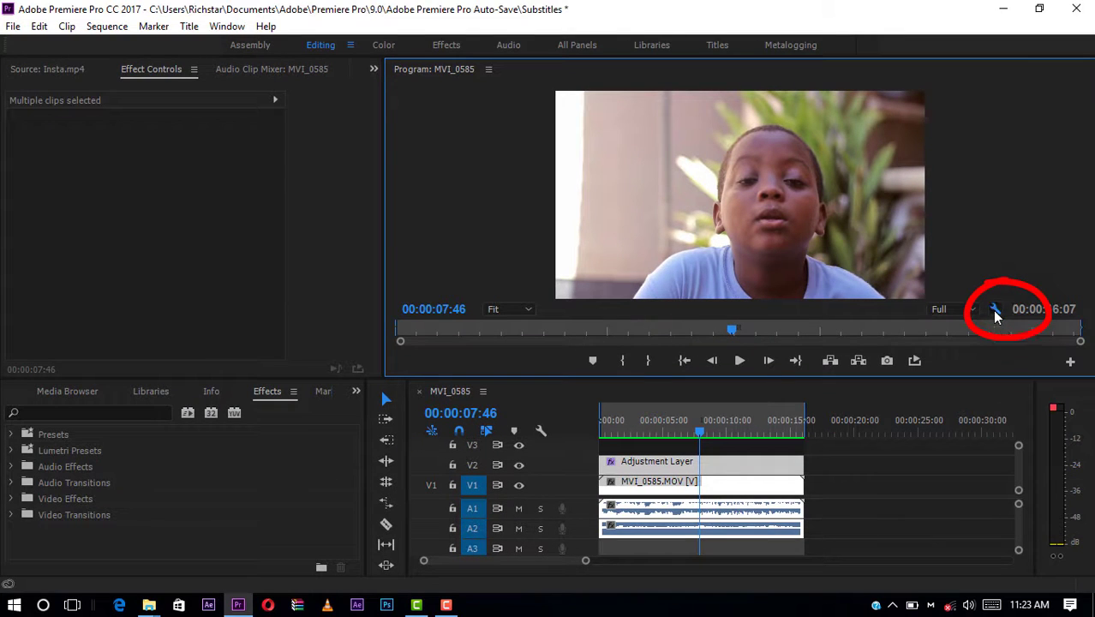
pyautogui.click(992, 310)
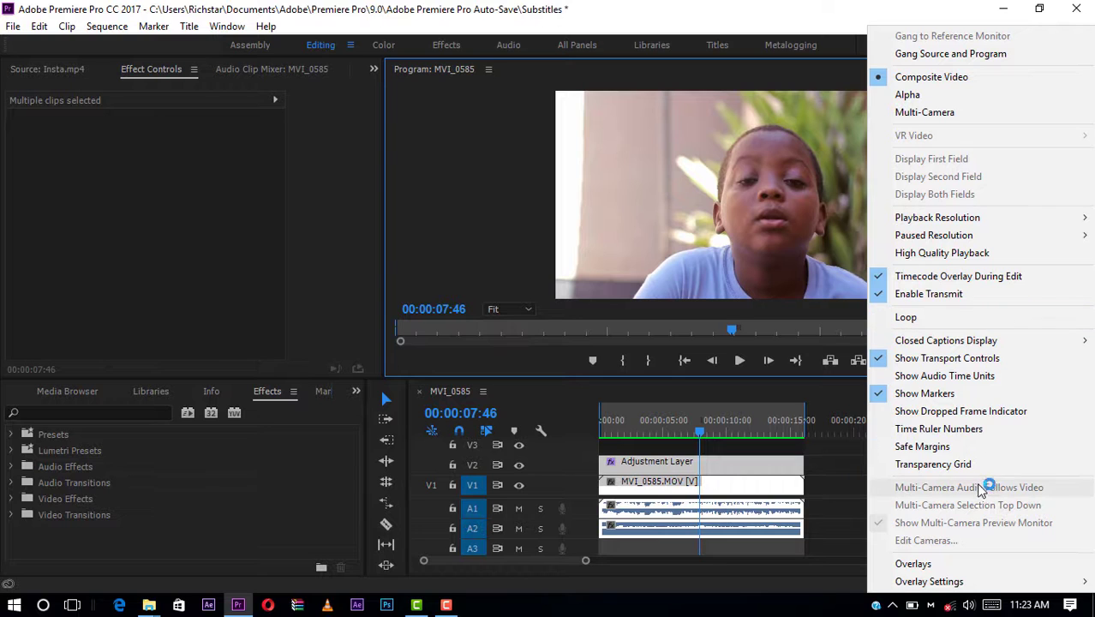
pyautogui.moveTo(975, 341)
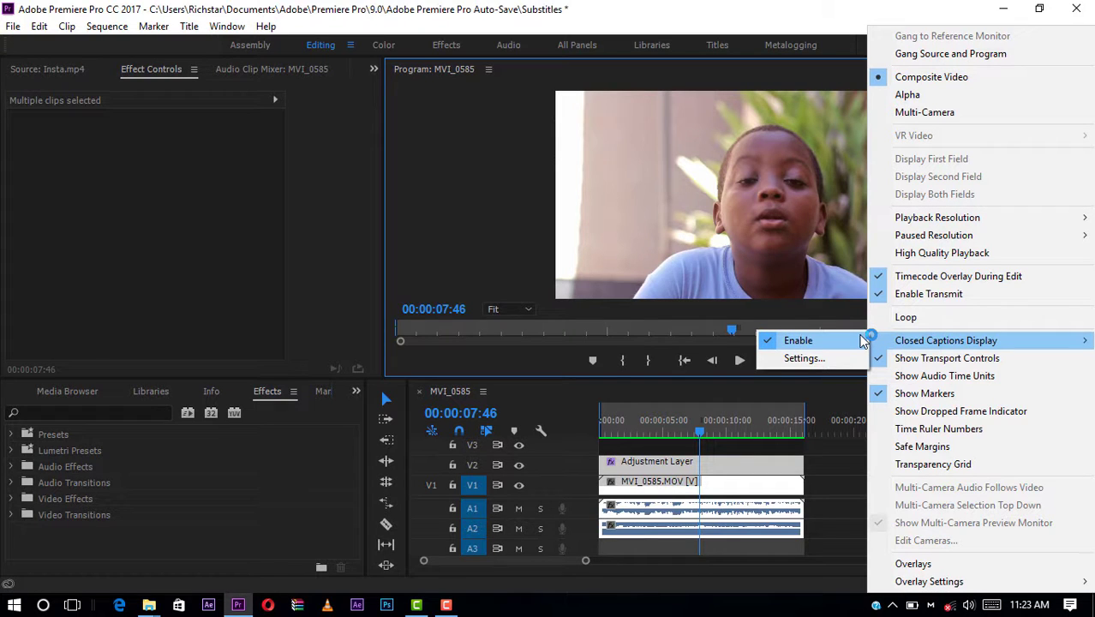
pyautogui.click(809, 358)
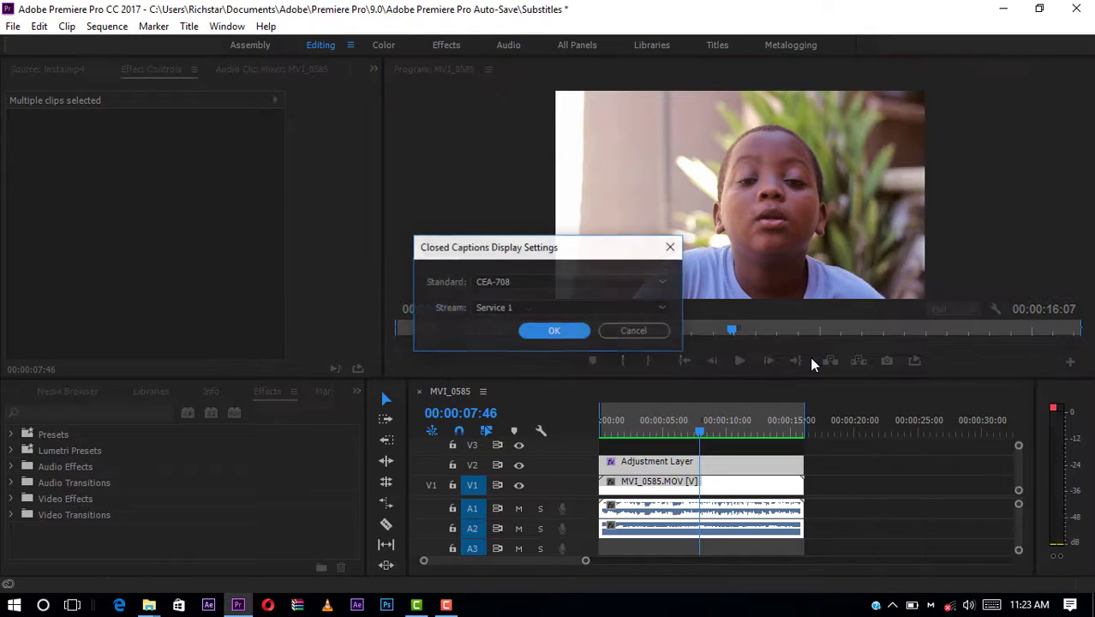
pyautogui.click(566, 284)
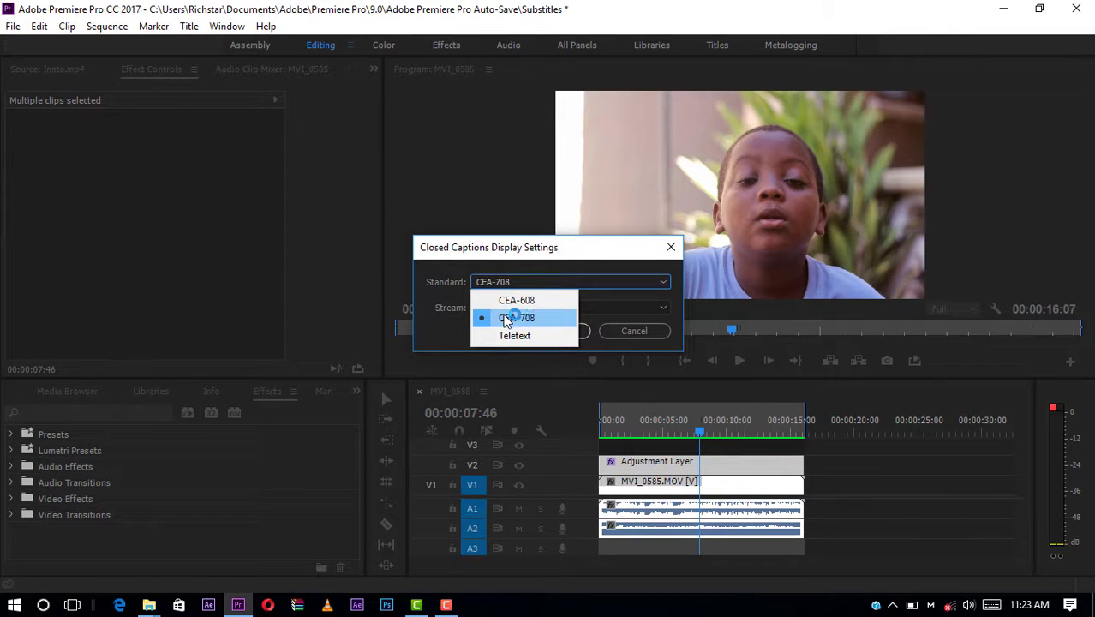
pyautogui.click(624, 331)
pyautogui.click(625, 327)
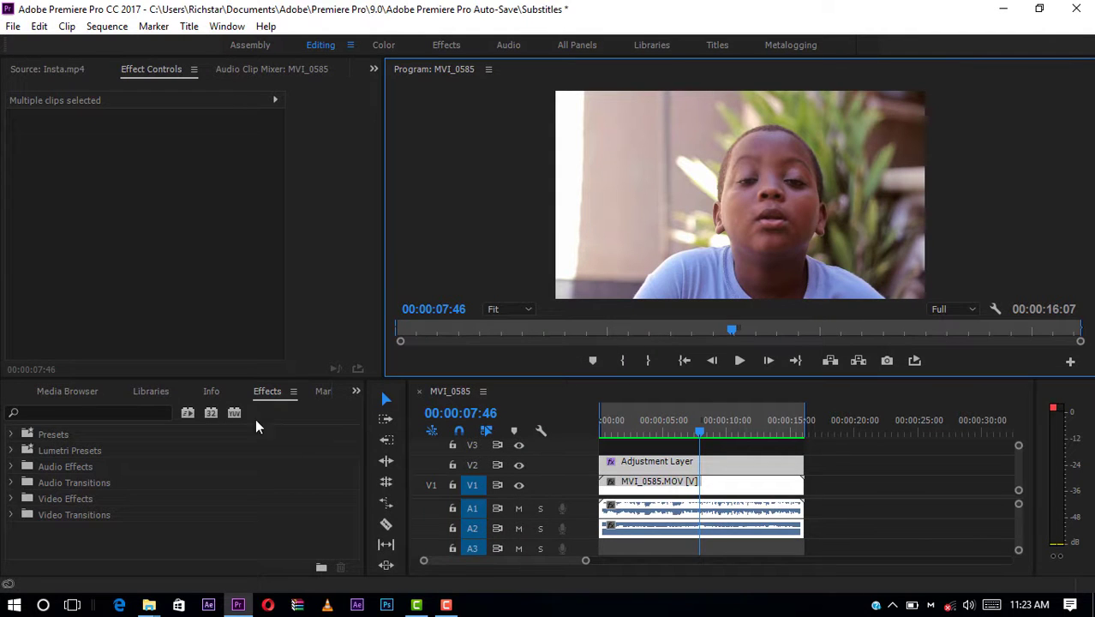
# Switch to the Project panel and start a new Captions item from its New Item menu
pyautogui.click(356, 391)
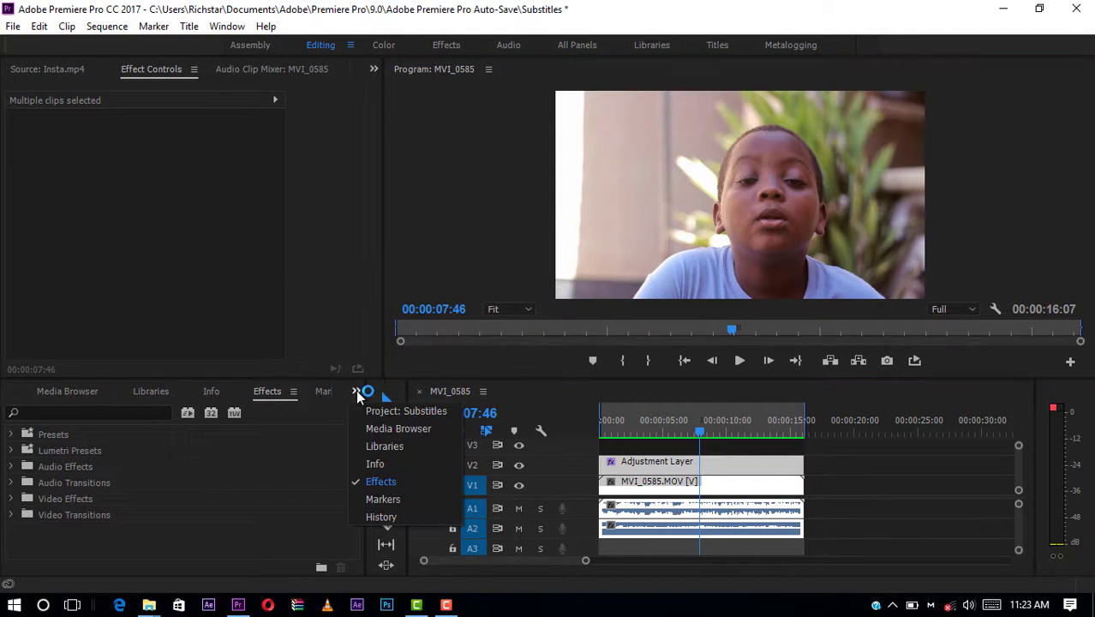
pyautogui.click(385, 412)
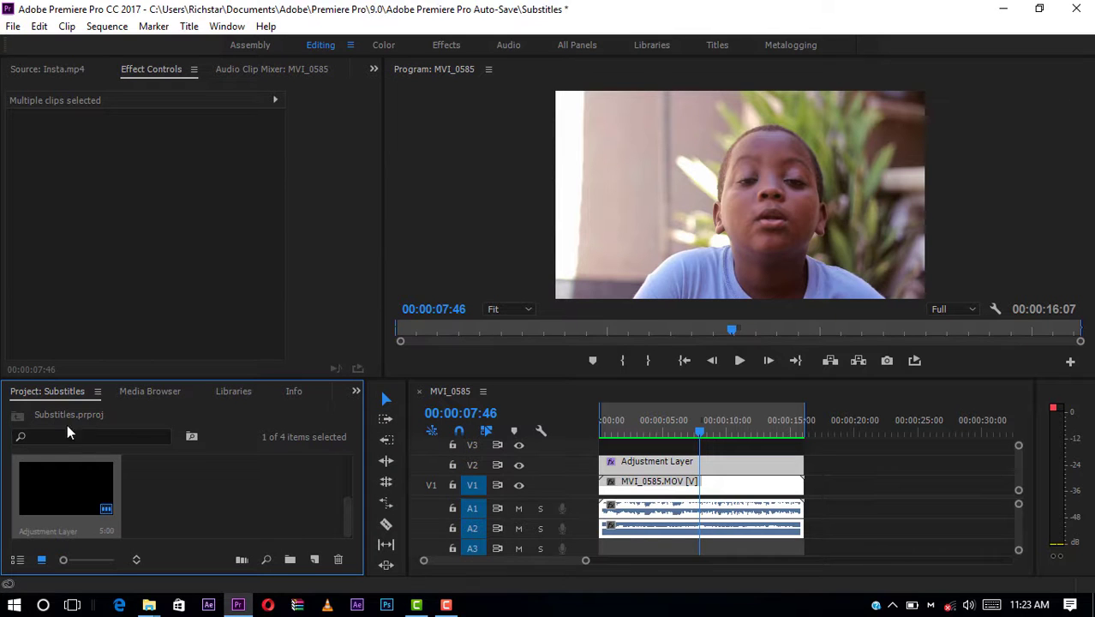
pyautogui.rightClick(244, 507)
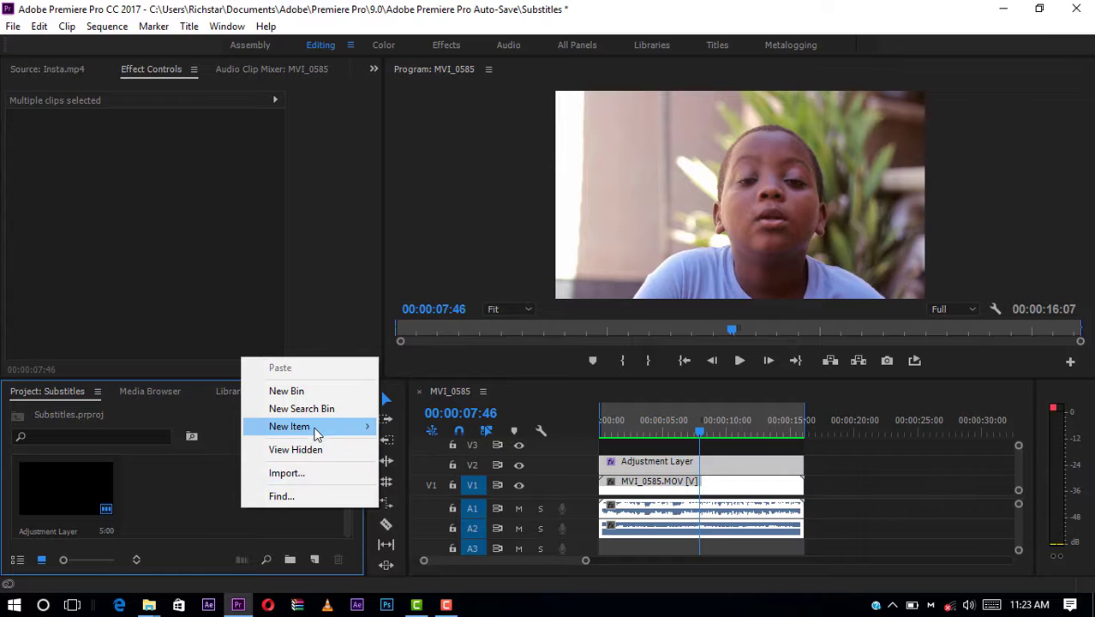
pyautogui.moveTo(317, 436)
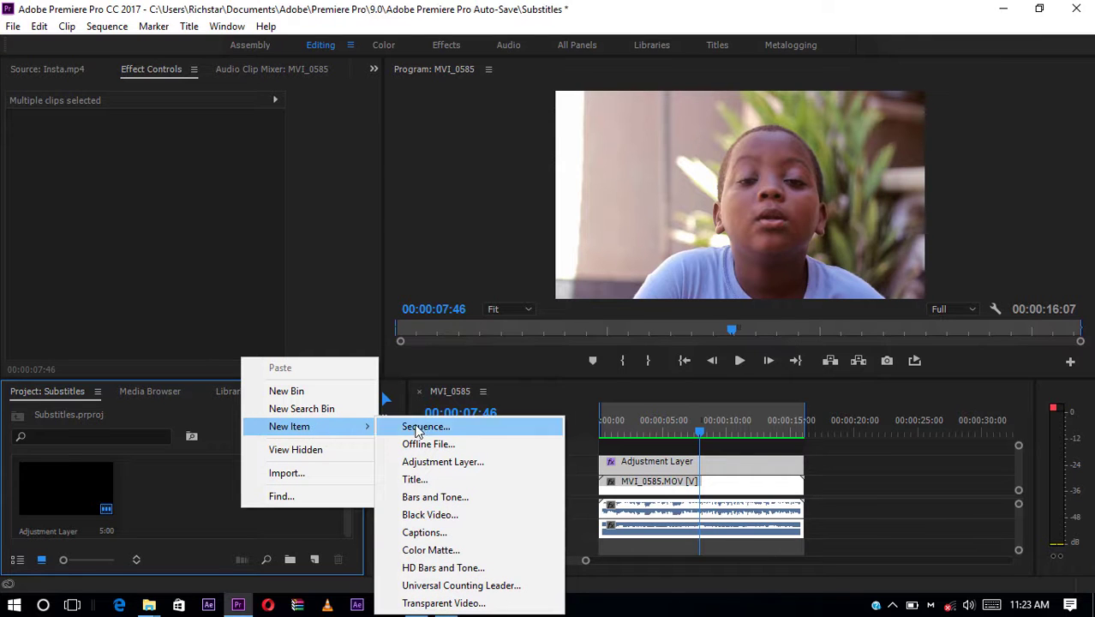
pyautogui.click(456, 533)
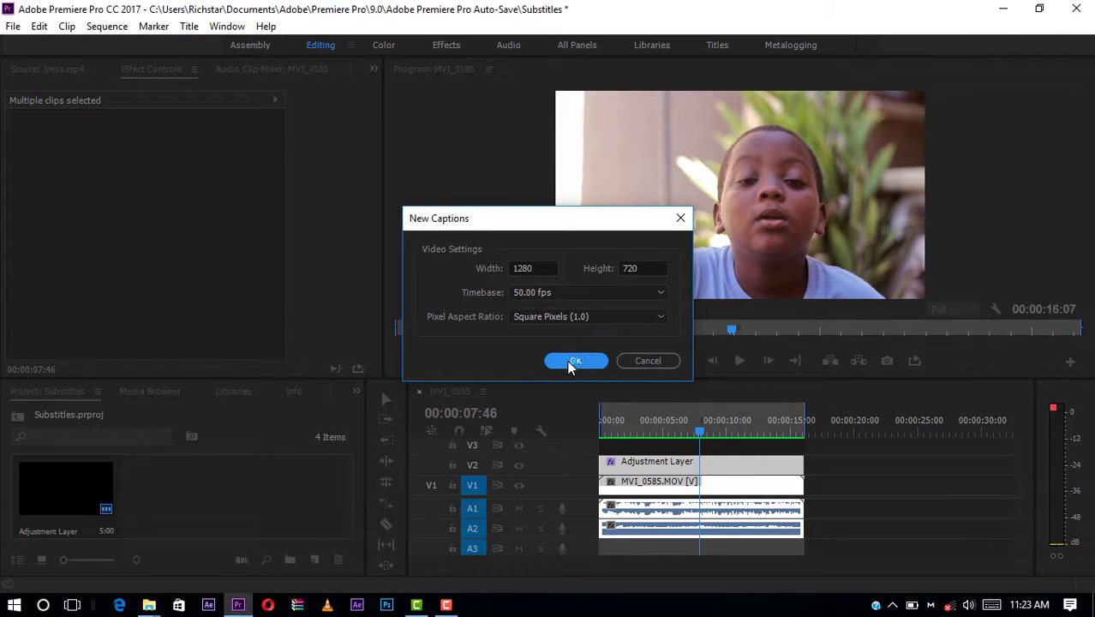
# Accept the 1280×720, 50 fps caption video settings and list the caption standards, still on CEA-608
pyautogui.click(566, 363)
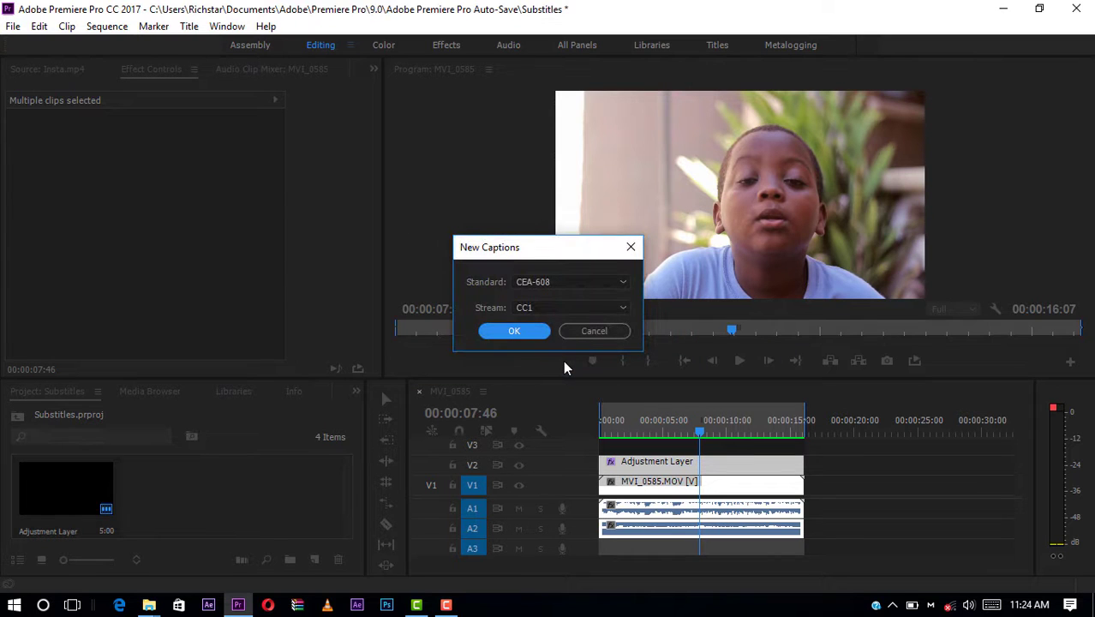
pyautogui.click(566, 287)
pyautogui.click(565, 287)
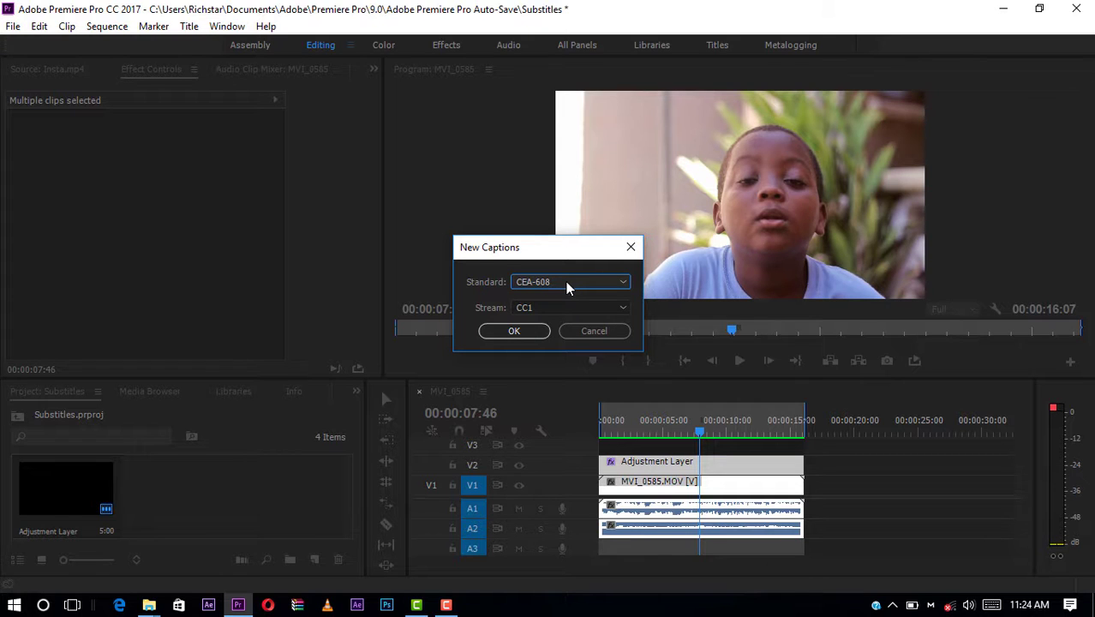
pyautogui.click(566, 287)
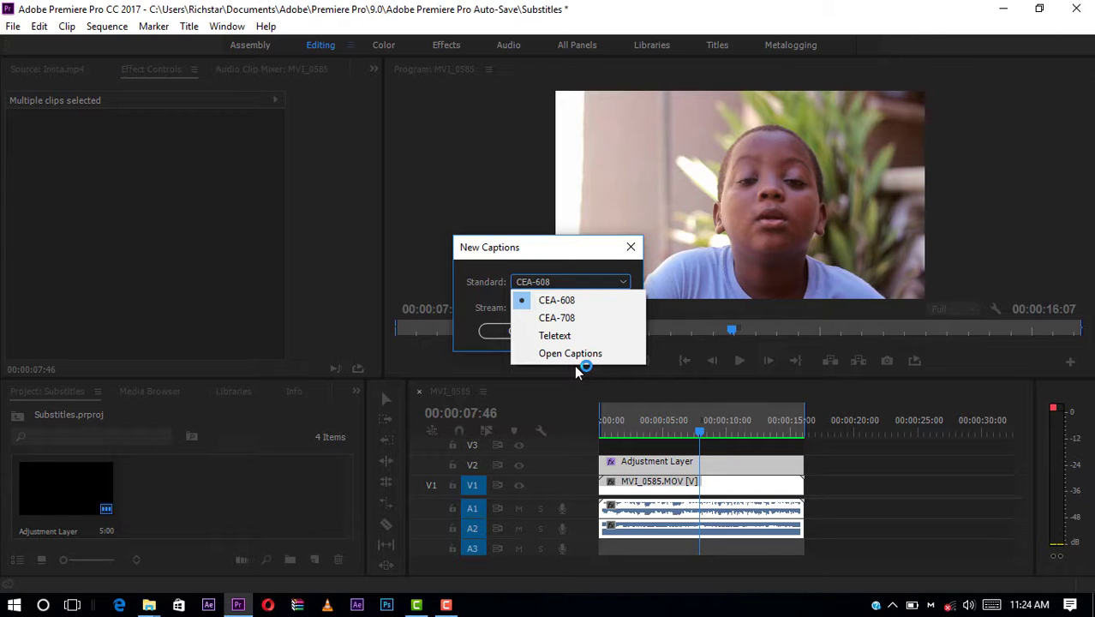
# Try CEA-708, then set the caption Standard to Open Captions and create the item
pyautogui.click(574, 315)
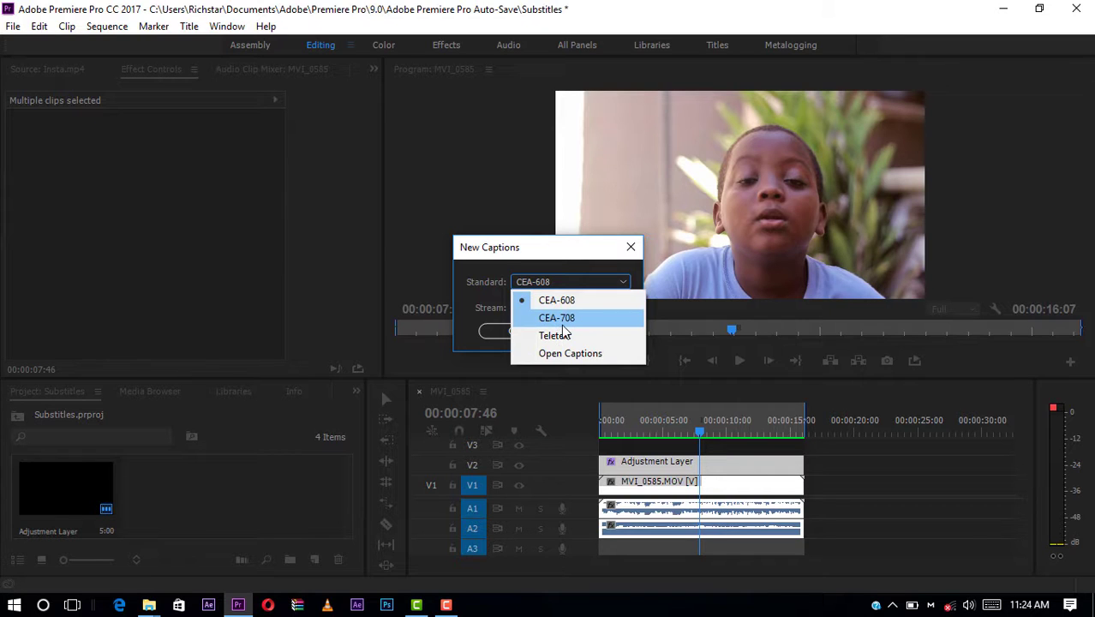
pyautogui.click(569, 318)
pyautogui.click(566, 321)
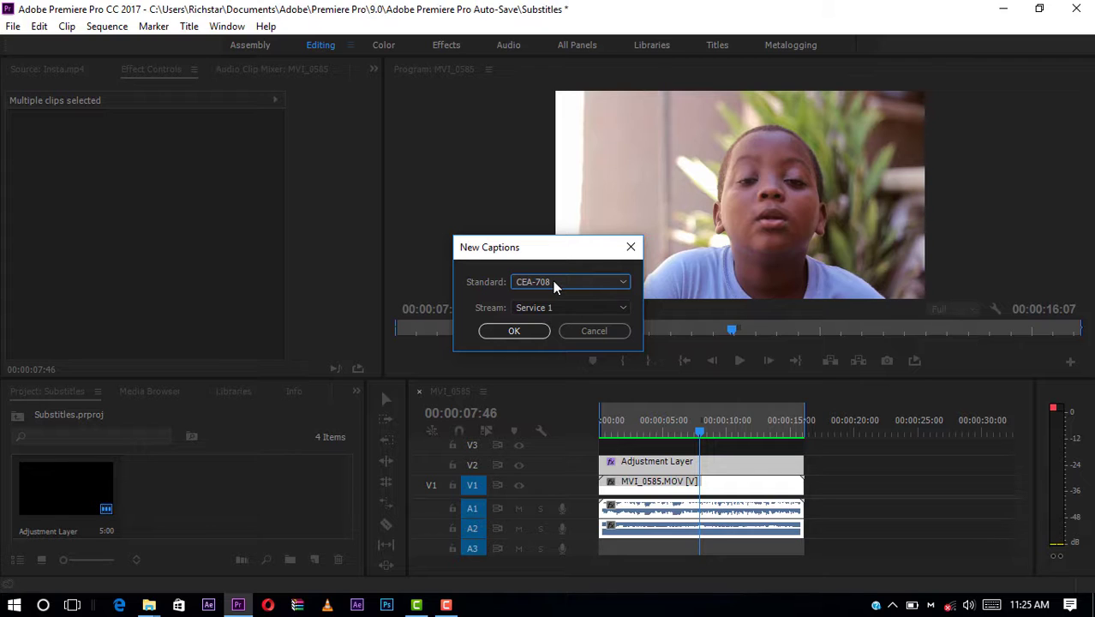
pyautogui.click(554, 286)
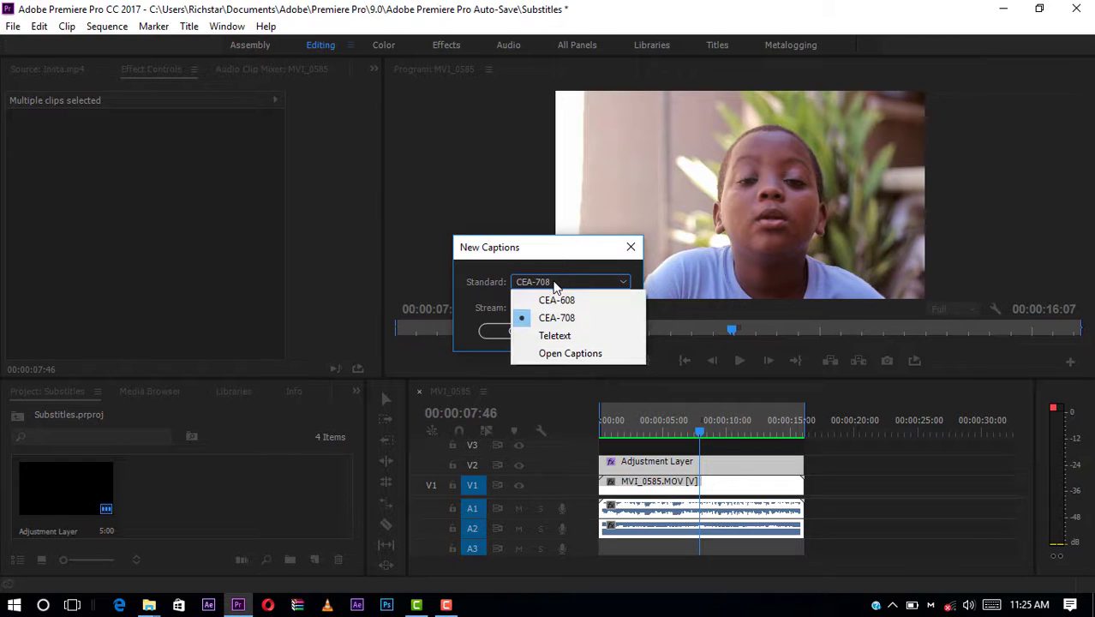
pyautogui.click(585, 354)
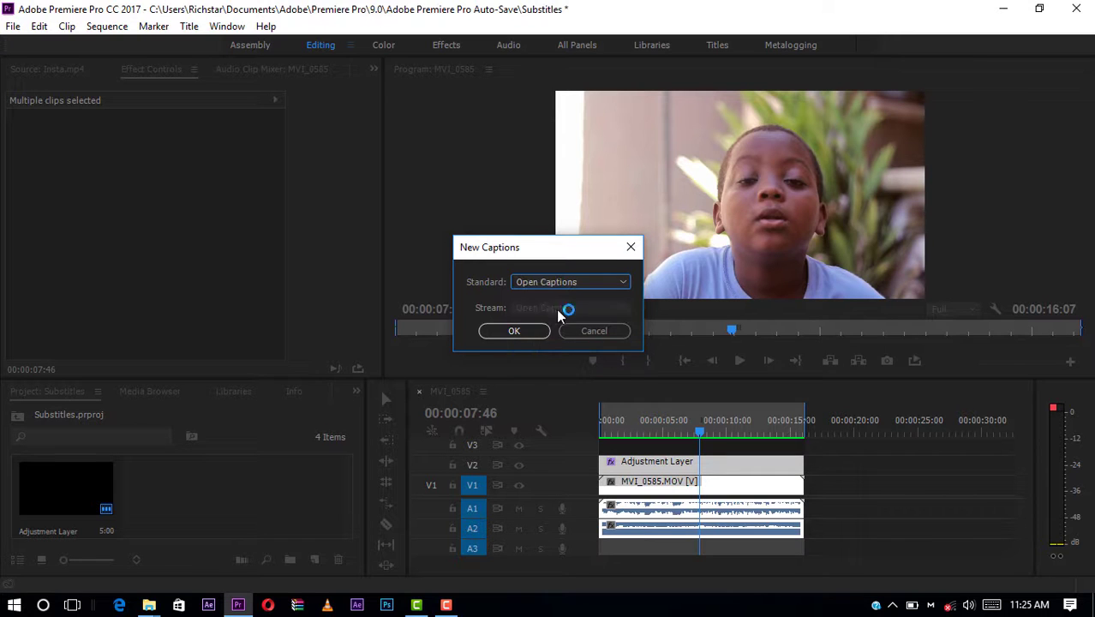
pyautogui.click(518, 332)
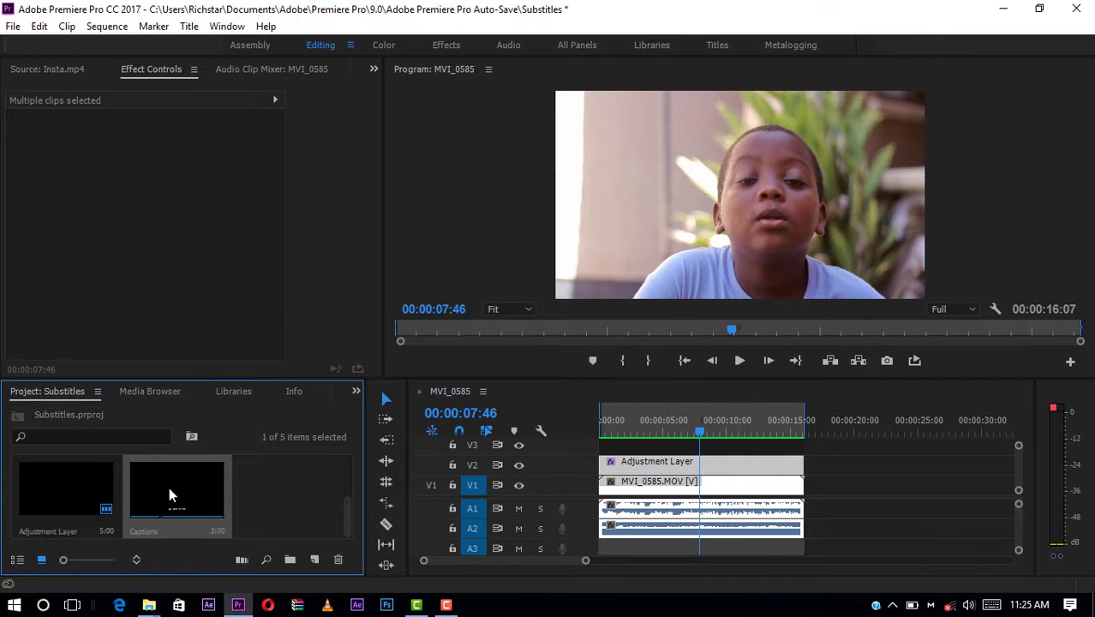
# Place the Captions item at the sequence start on V3 and open it in the Captions panel
pyautogui.moveTo(169, 487); pyautogui.dragTo(619, 467)
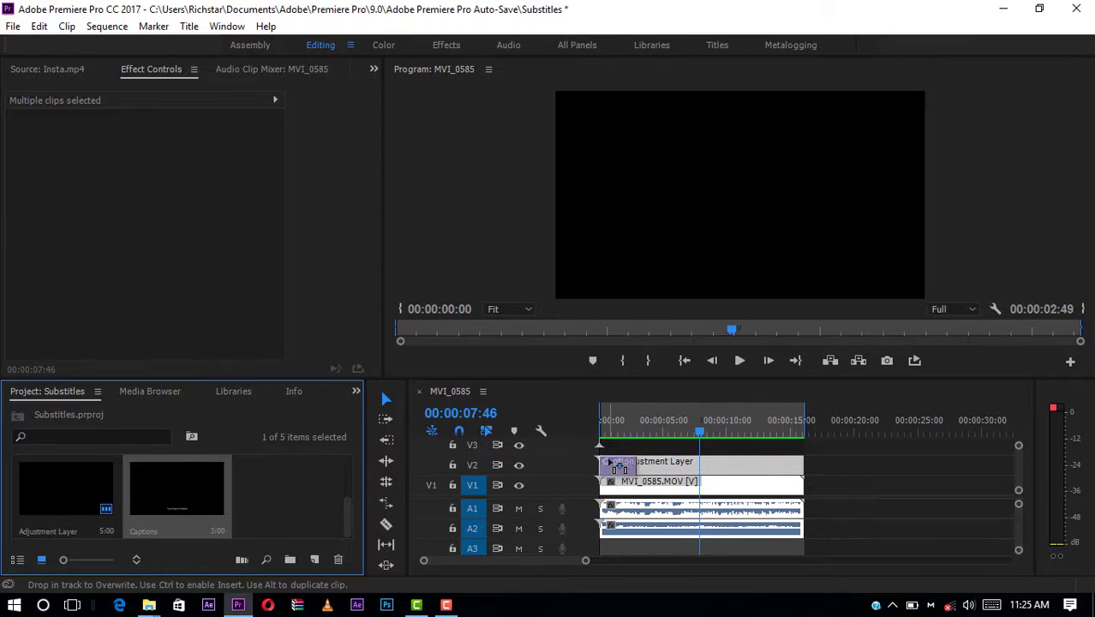
pyautogui.moveTo(619, 467); pyautogui.dragTo(610, 433)
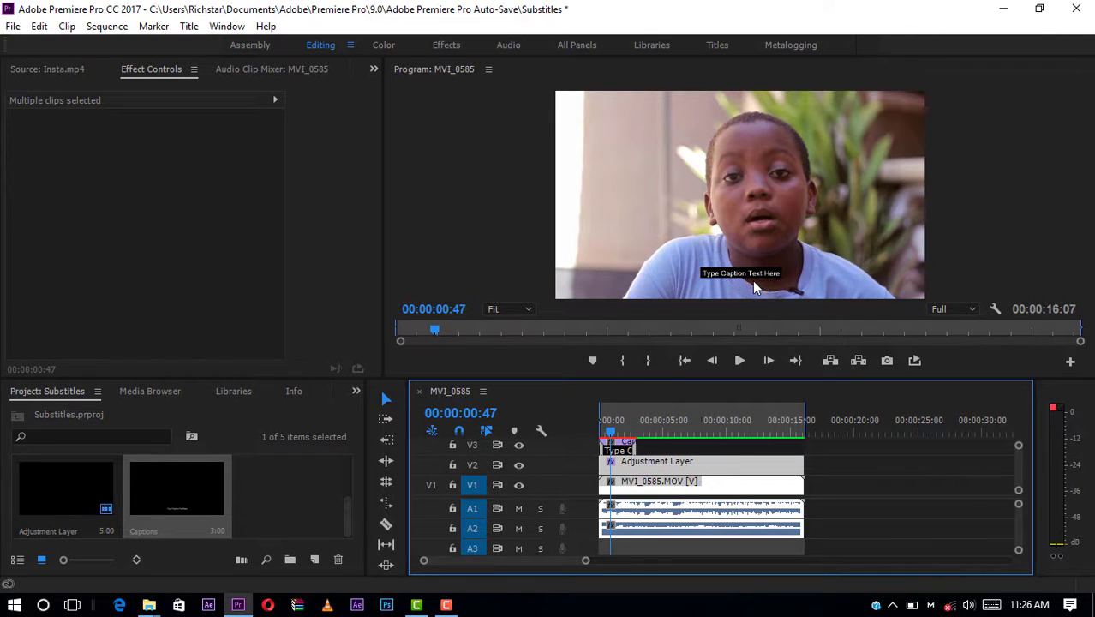
pyautogui.doubleClick(173, 487)
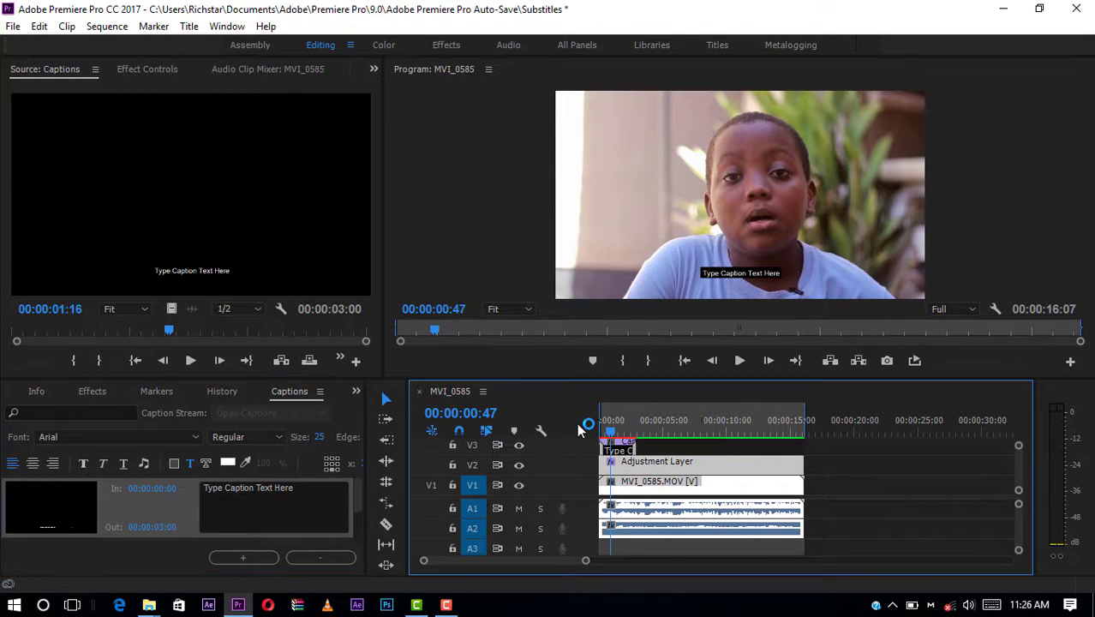
# Play the sequence from the start with the placeholder caption to hear the first words
pyautogui.moveTo(611, 433); pyautogui.dragTo(588, 425)
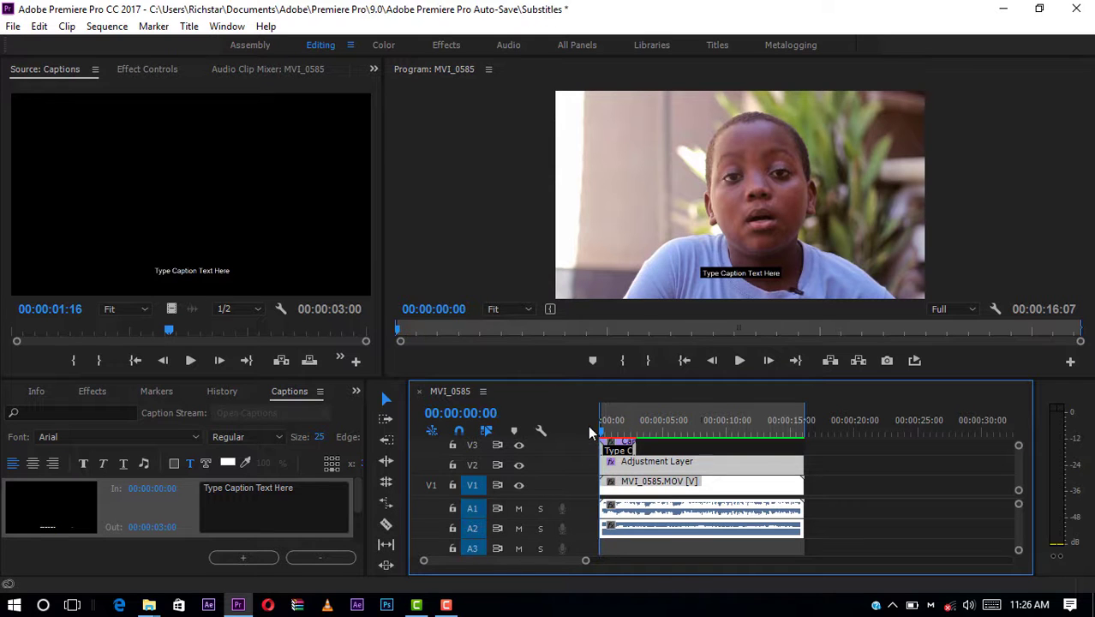
pyautogui.click(740, 360)
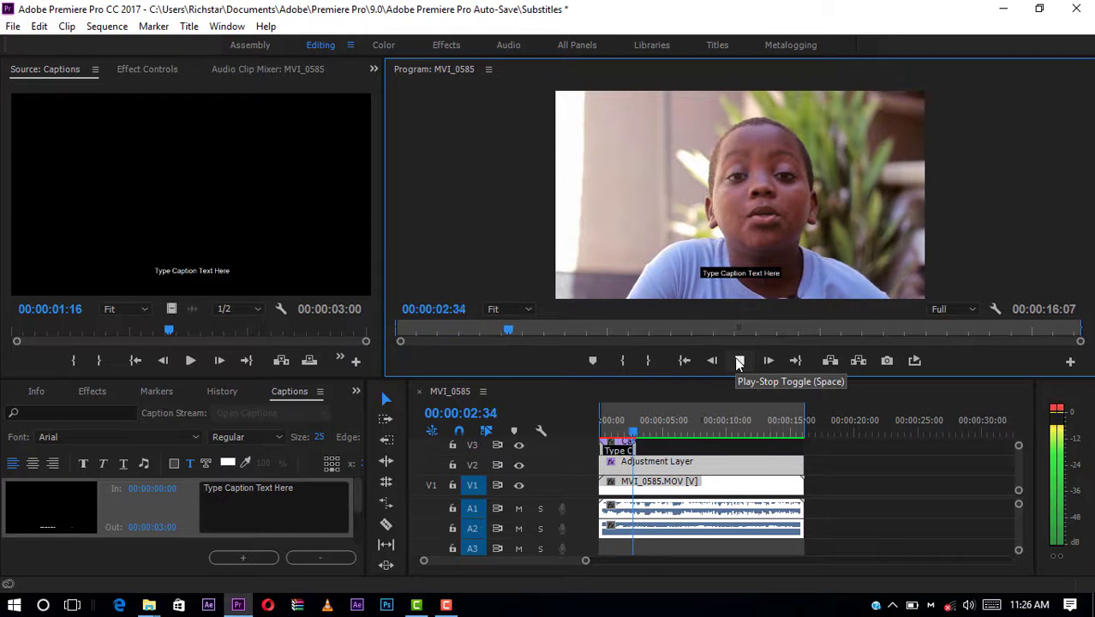
pyautogui.click(739, 362)
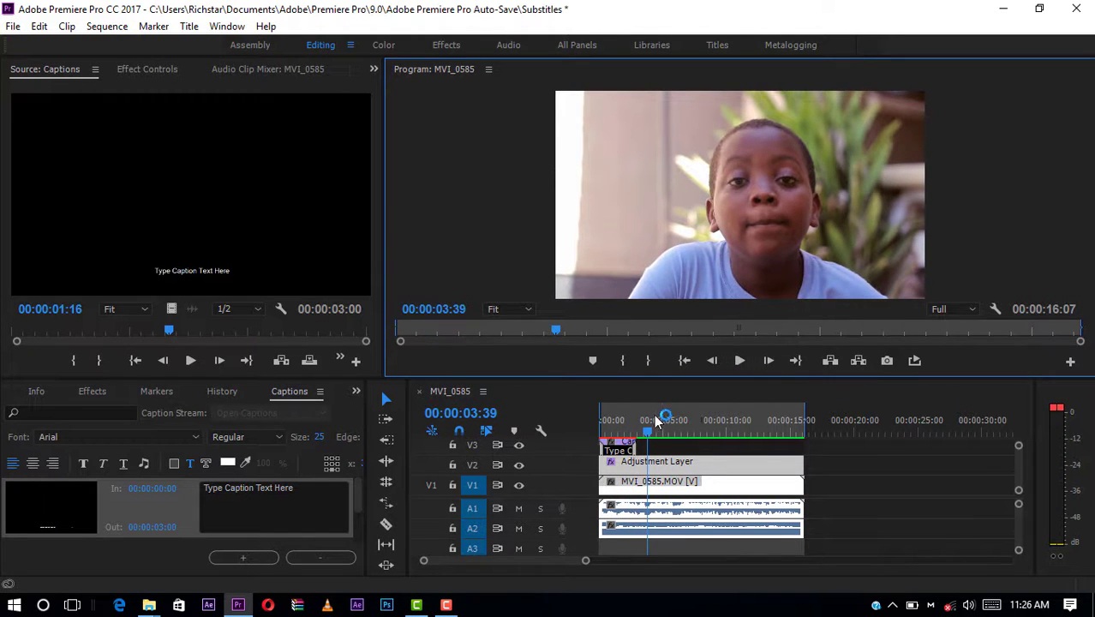
pyautogui.moveTo(655, 420); pyautogui.dragTo(600, 420)
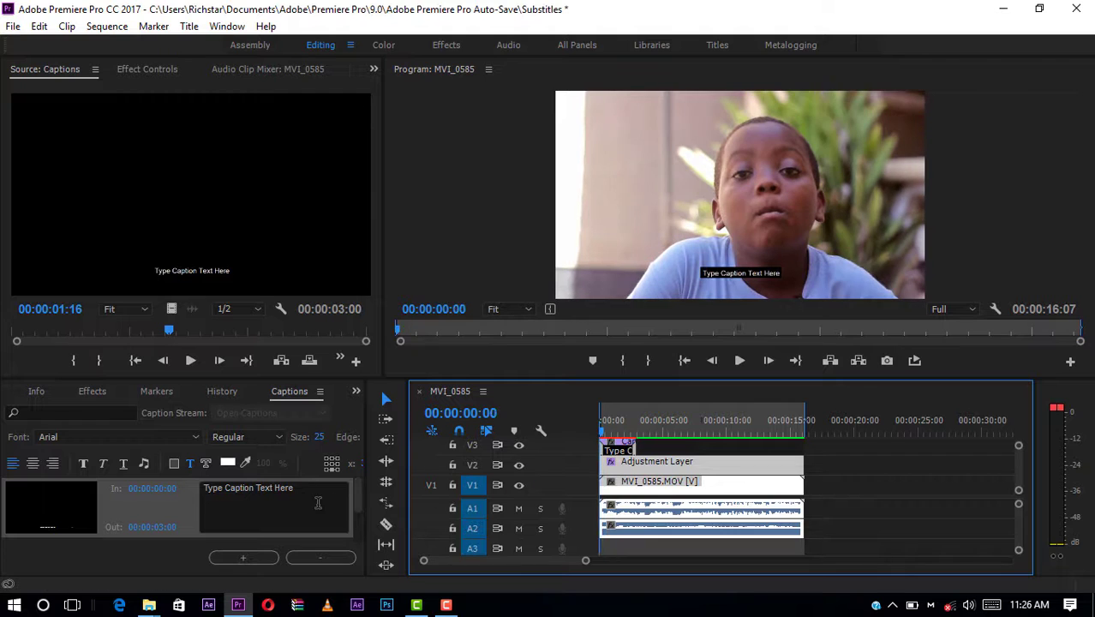
# Replace the placeholder with 'My name is Ahmed' and replay from the start to check it
pyautogui.moveTo(300, 488); pyautogui.dragTo(182, 490)
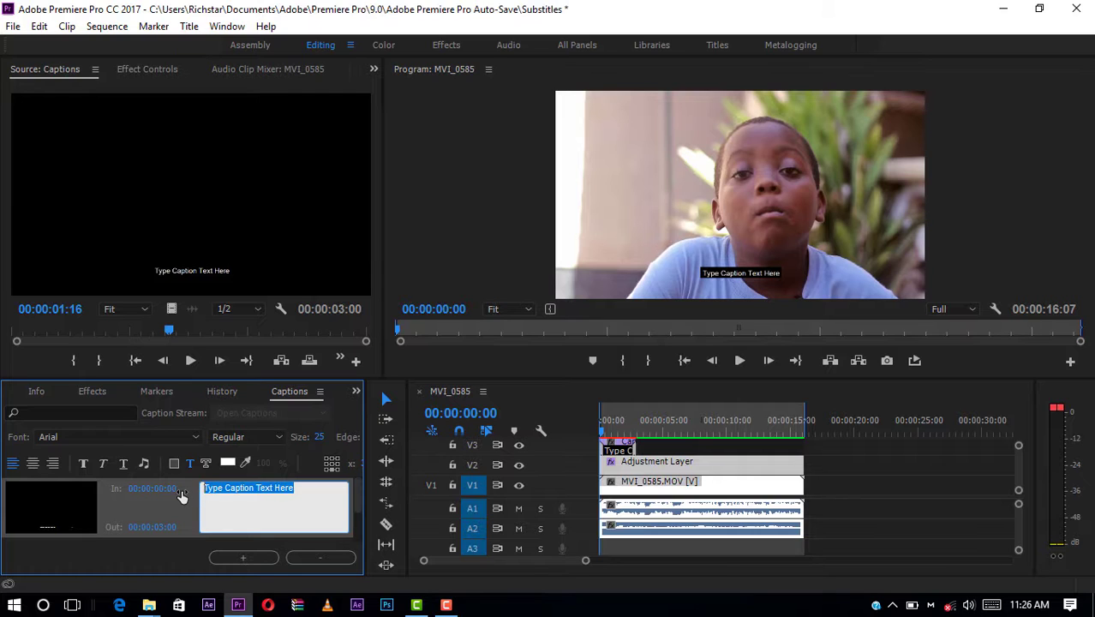
pyautogui.write('My')
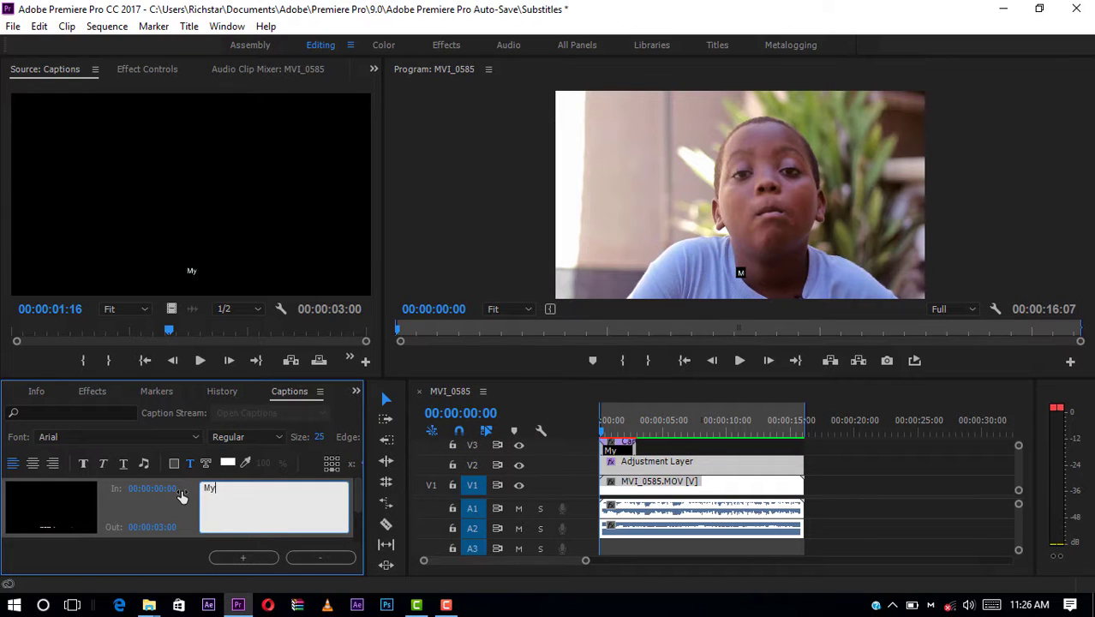
pyautogui.write(' name')
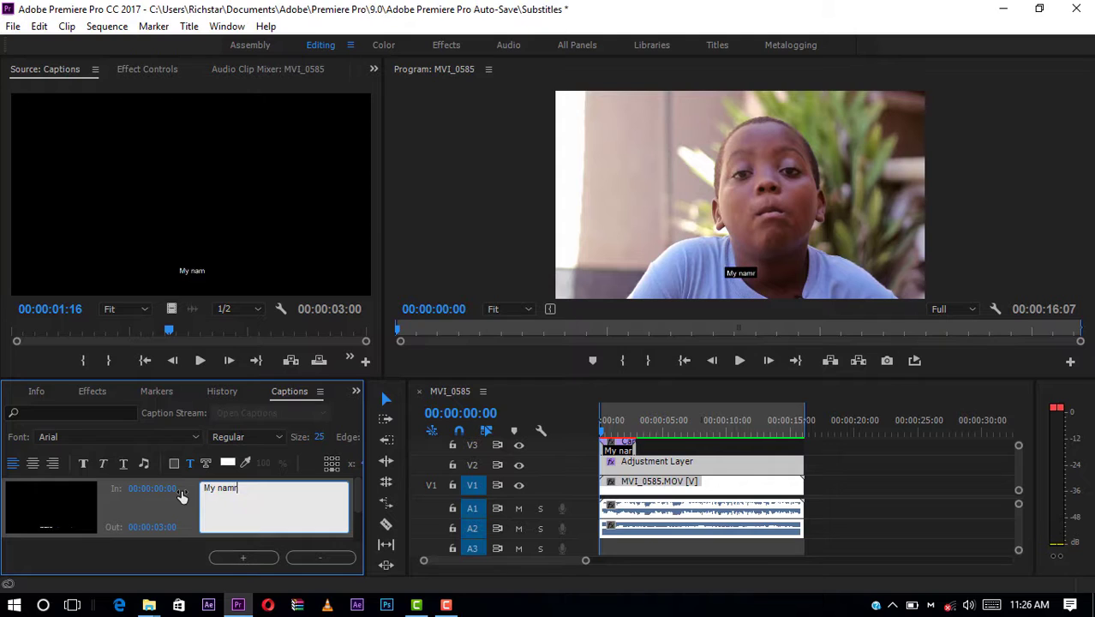
pyautogui.write(' i')
pyautogui.write('s Ah')
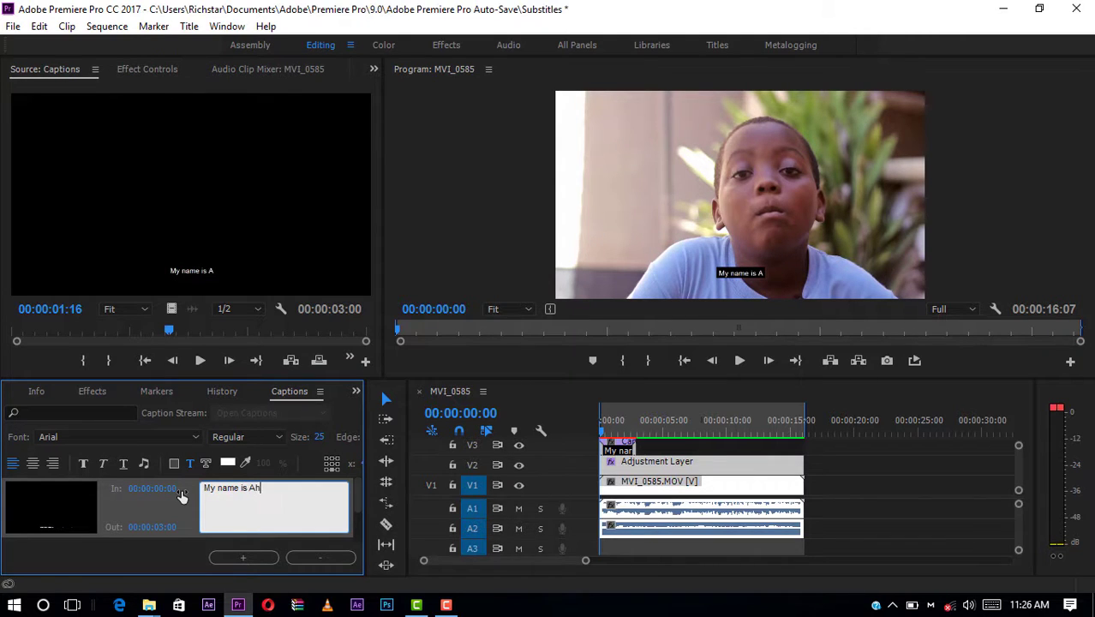
pyautogui.write('med')
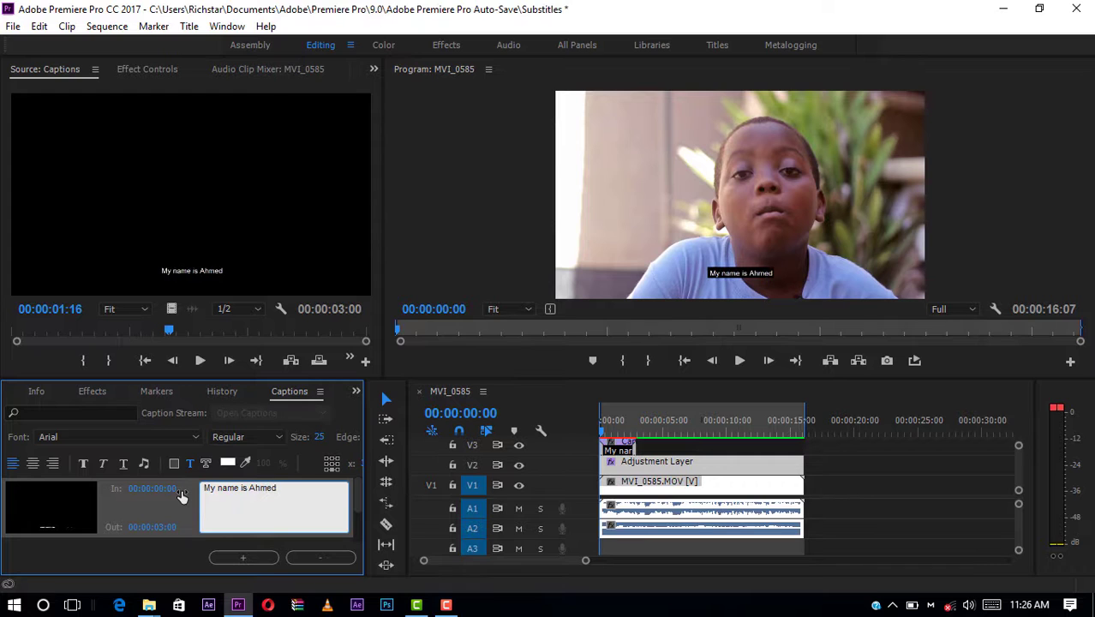
pyautogui.moveTo(620, 428); pyautogui.dragTo(591, 429)
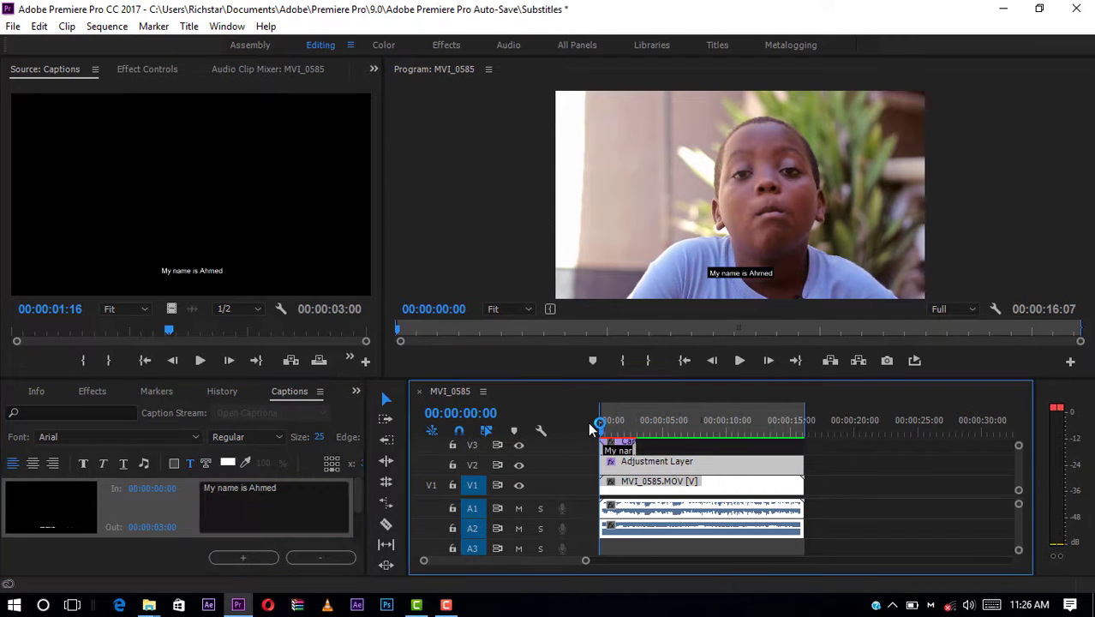
pyautogui.press('space')
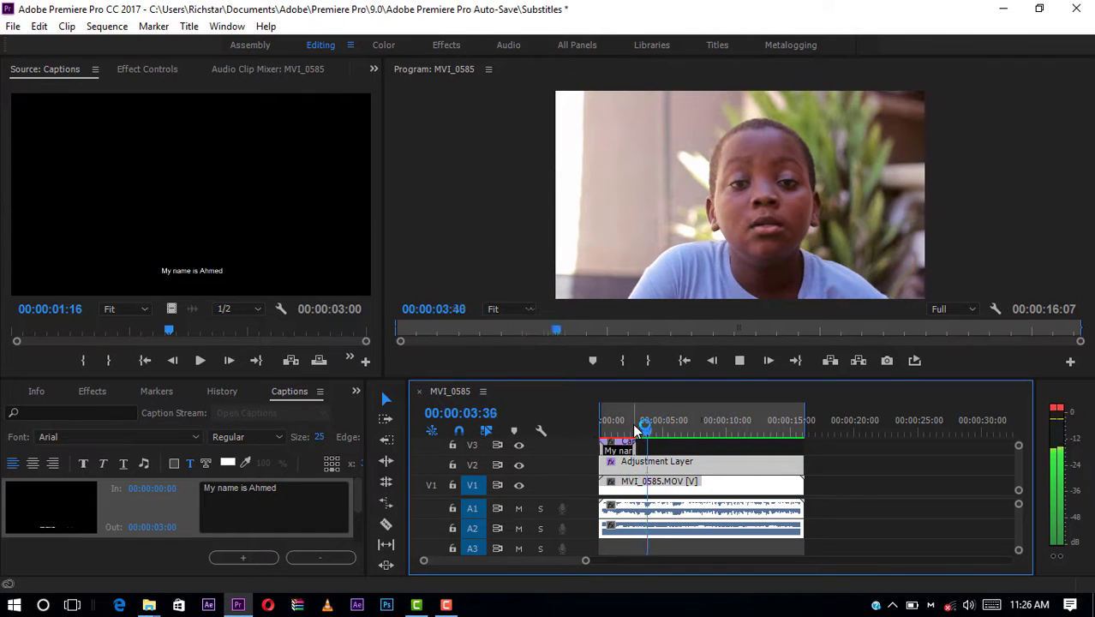
pyautogui.moveTo(636, 428); pyautogui.dragTo(600, 421)
pyautogui.click(740, 361)
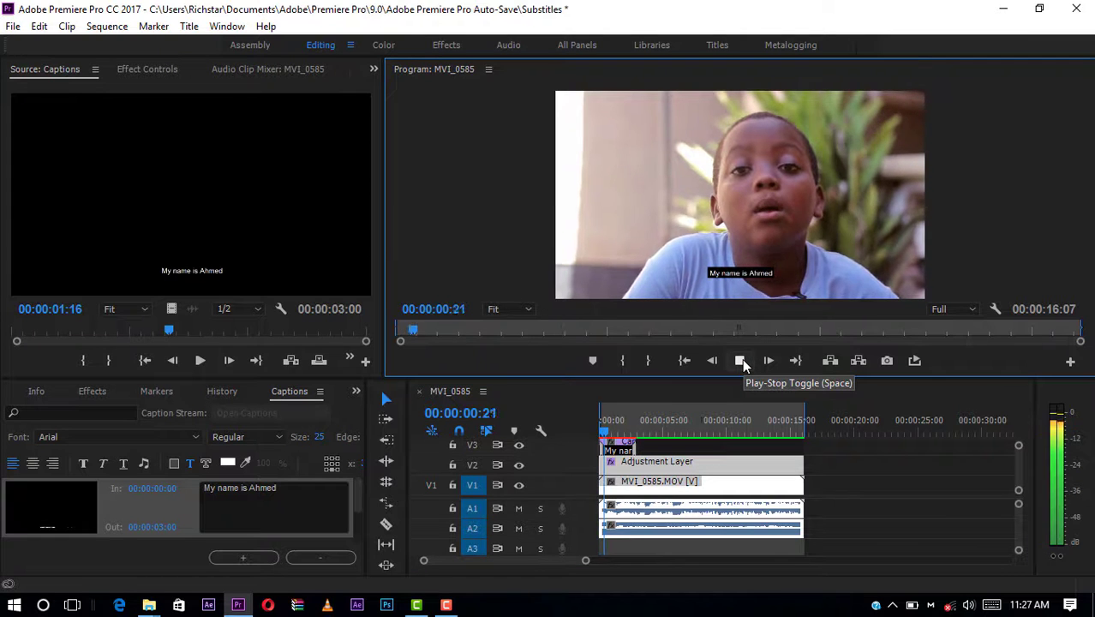
pyautogui.click(741, 360)
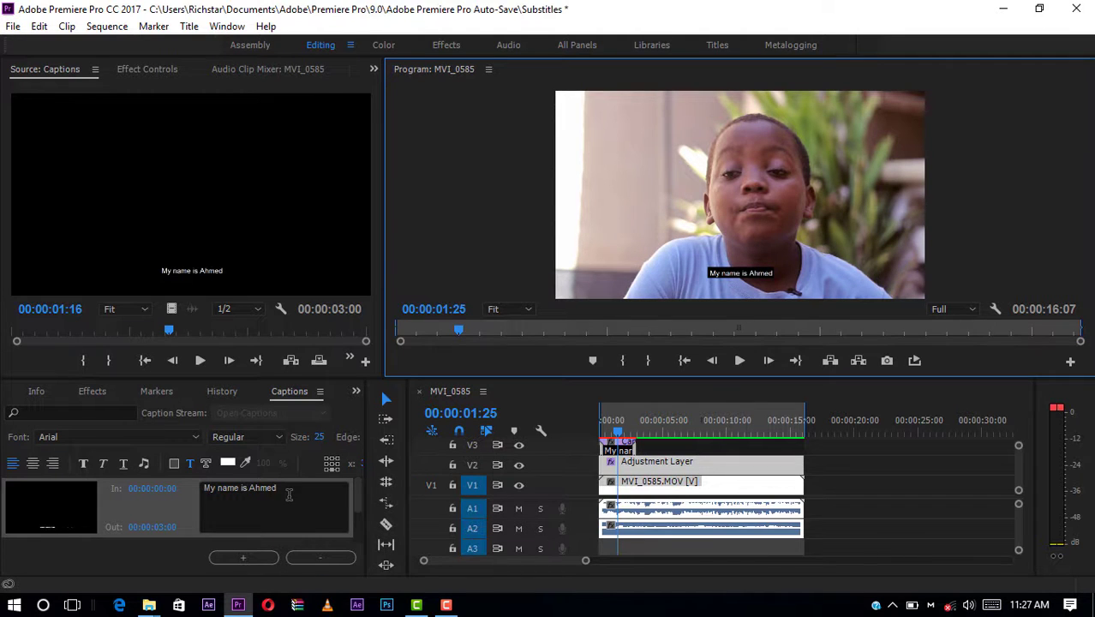
# Rewrite the first caption's text as 'Aaah'
pyautogui.moveTo(278, 488); pyautogui.dragTo(188, 491)
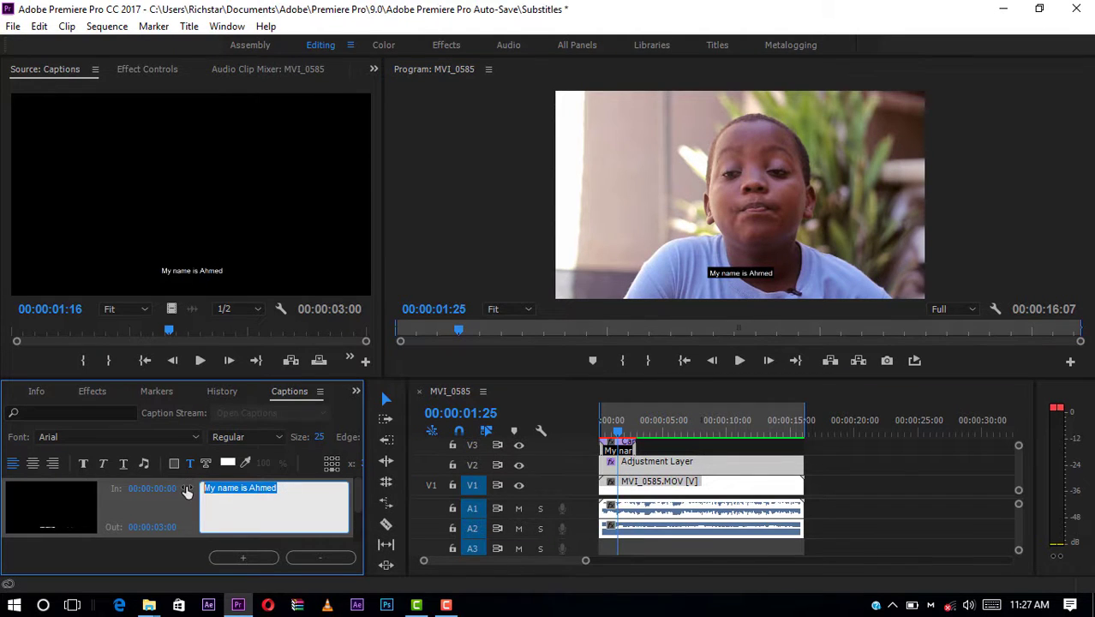
pyautogui.press('BackSpace')
pyautogui.write('AAA')
pyautogui.press('BackSpace')
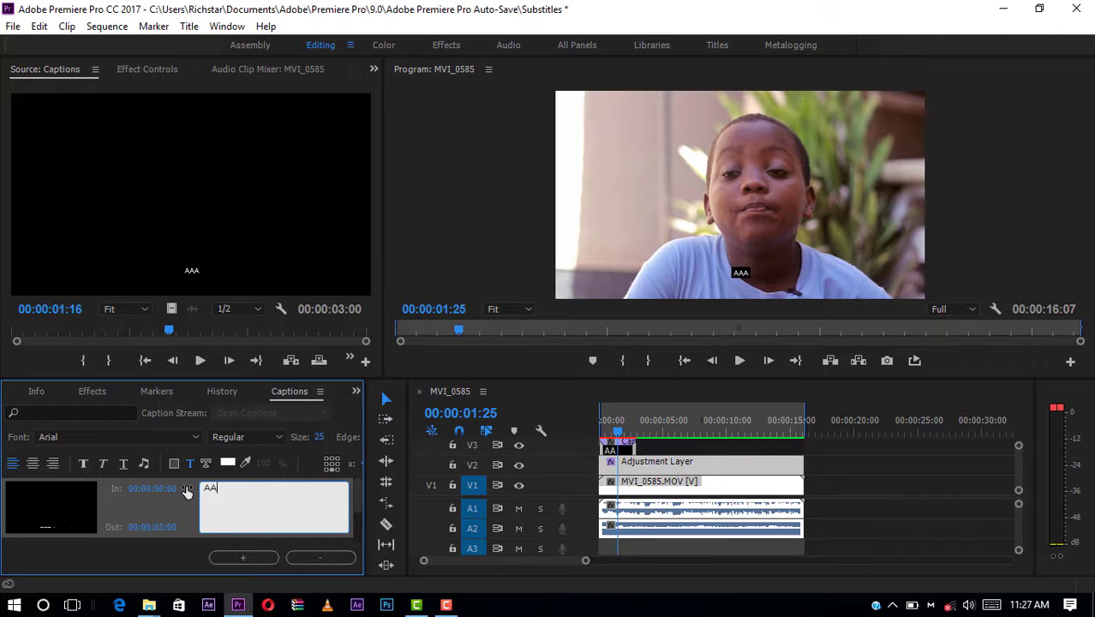
pyautogui.press('BackSpace')
pyautogui.write('a')
pyautogui.write('ah')
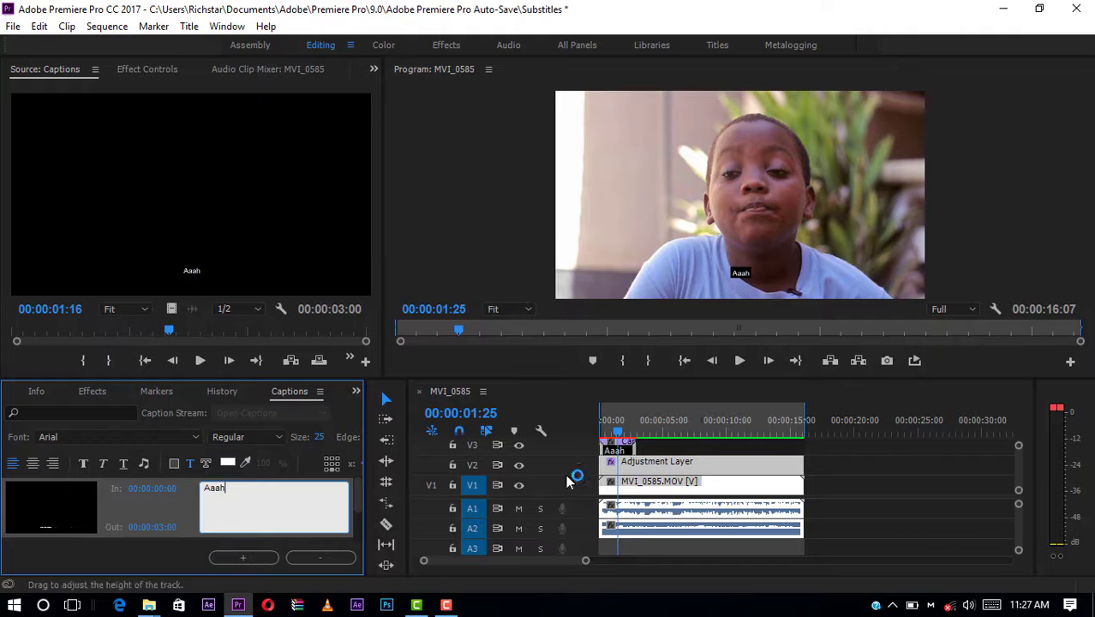
# Zoom into the first seconds, check the timing, and slide the captions clip later to match the speech
pyautogui.moveTo(587, 561); pyautogui.dragTo(485, 561)
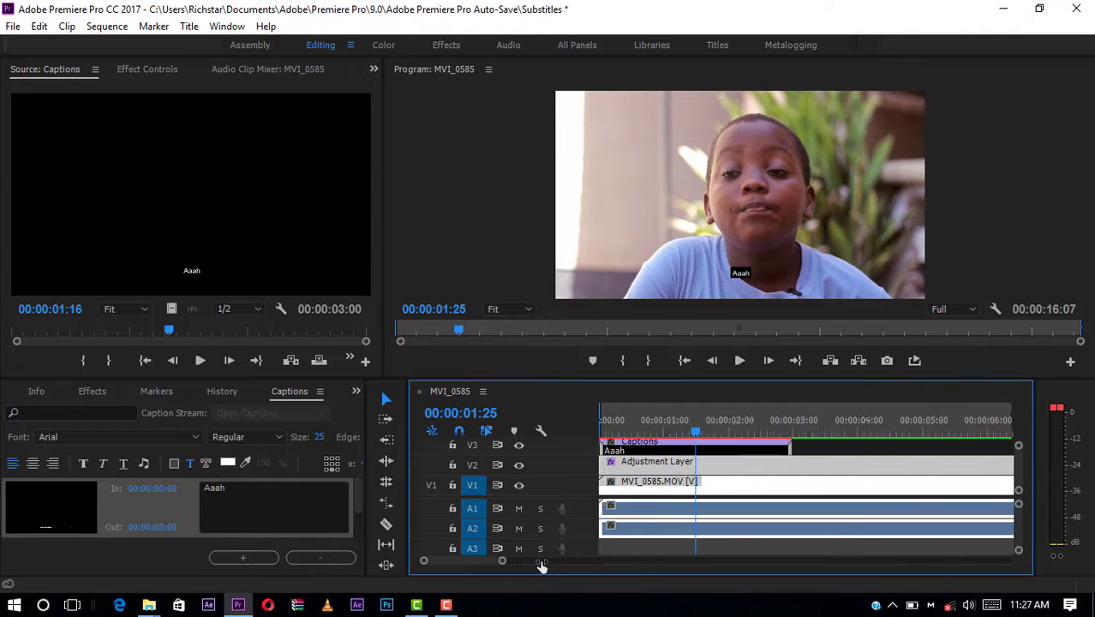
pyautogui.click(681, 433)
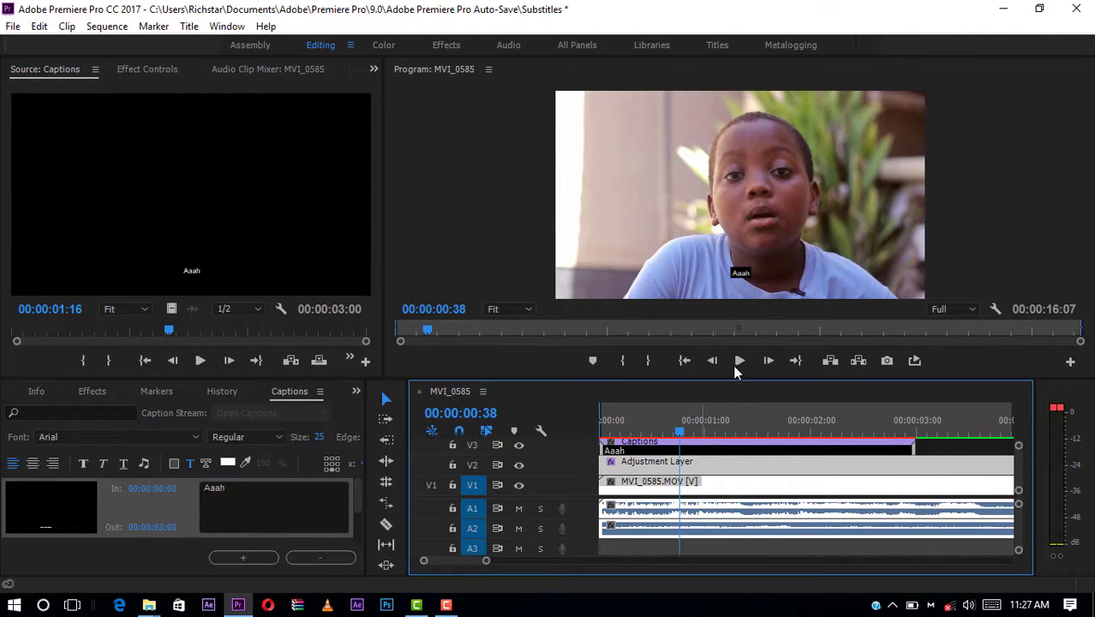
pyautogui.click(739, 360)
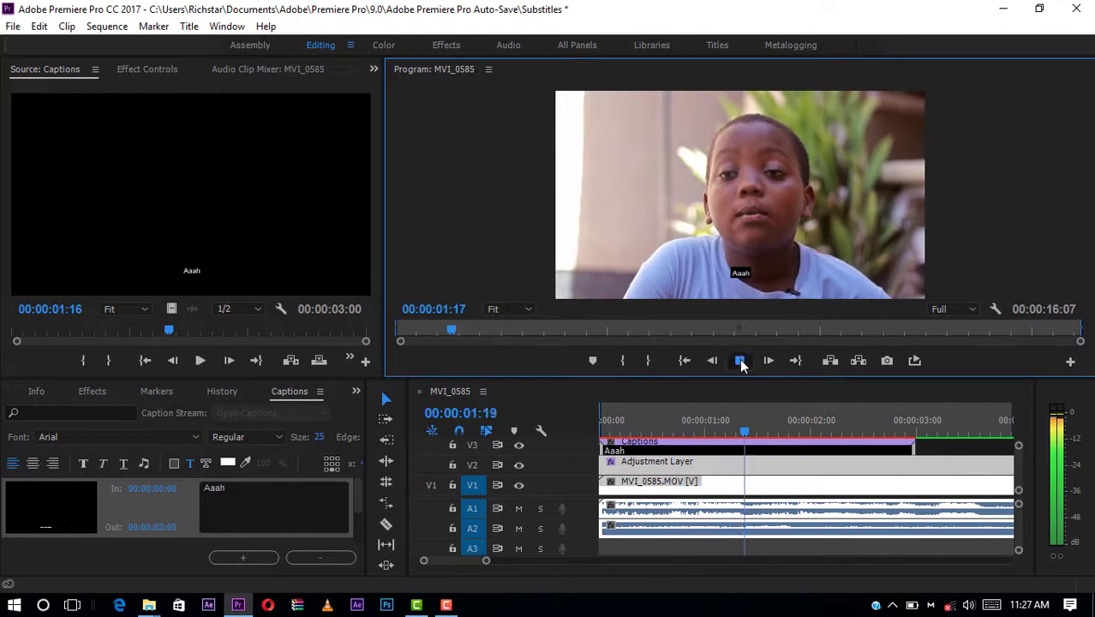
pyautogui.click(740, 361)
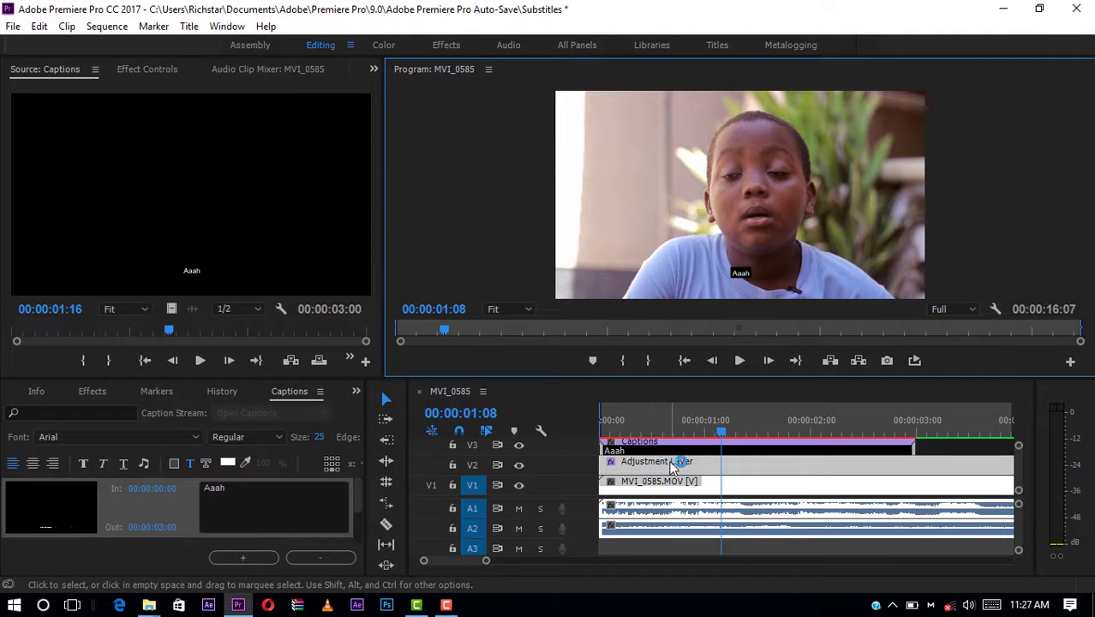
pyautogui.moveTo(762, 452); pyautogui.dragTo(882, 447)
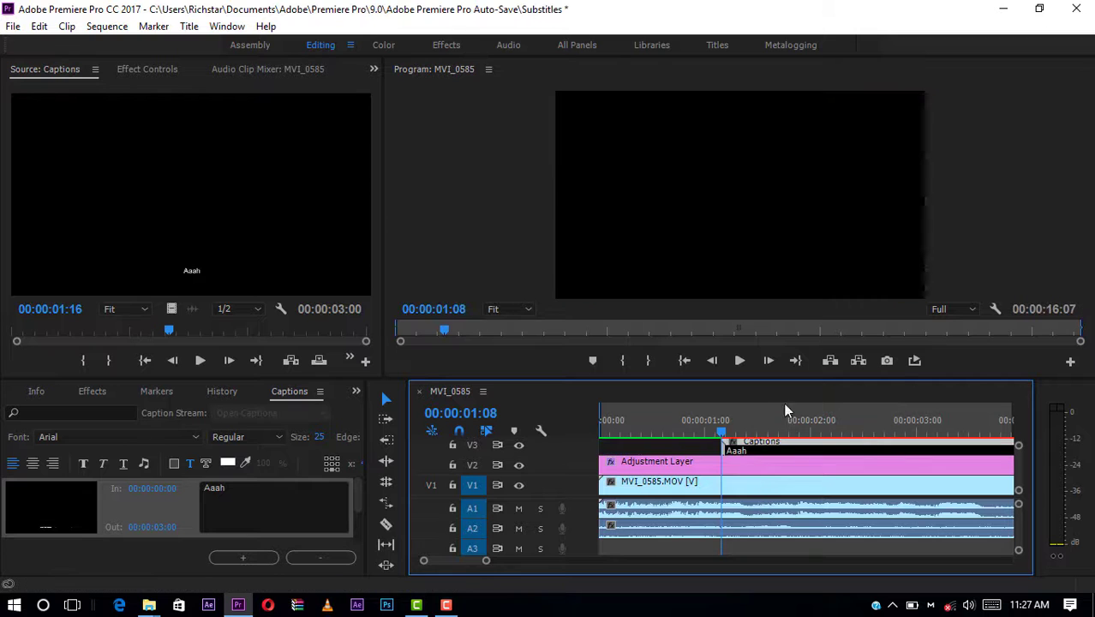
pyautogui.click(639, 424)
pyautogui.moveTo(624, 433); pyautogui.dragTo(601, 428)
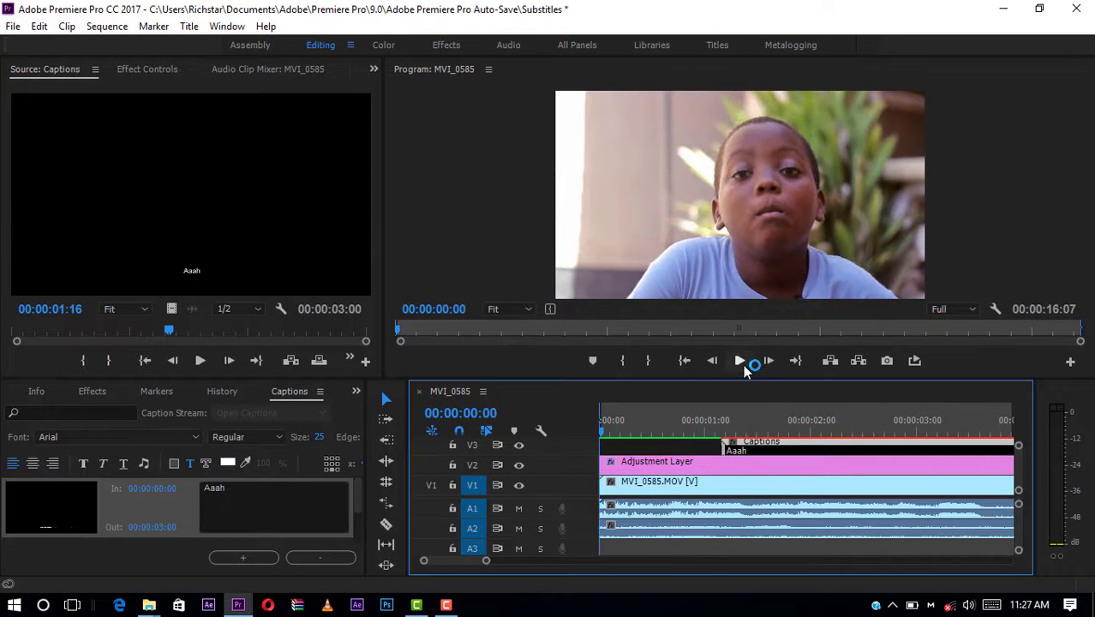
pyautogui.click(740, 360)
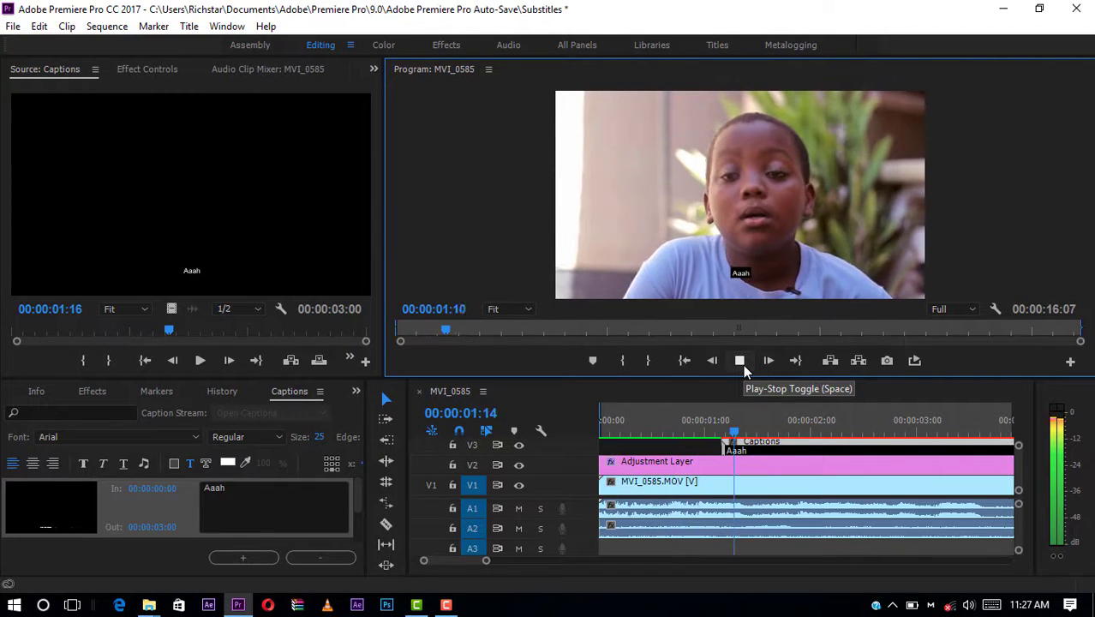
pyautogui.click(741, 360)
# Fine-tune the captions clip position on V3, replay to verify, and zoom the timeline back out
pyautogui.click(732, 447)
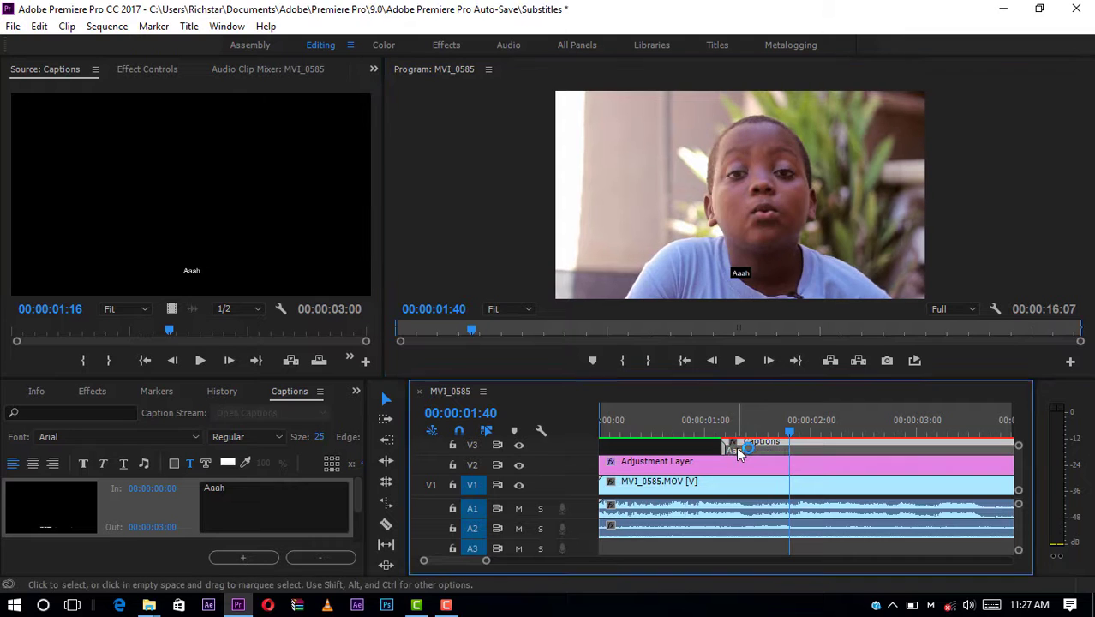
pyautogui.moveTo(724, 453)
pyautogui.mouseDown()
pyautogui.moveTo(763, 449)
pyautogui.moveTo(746, 449)
pyautogui.mouseUp()
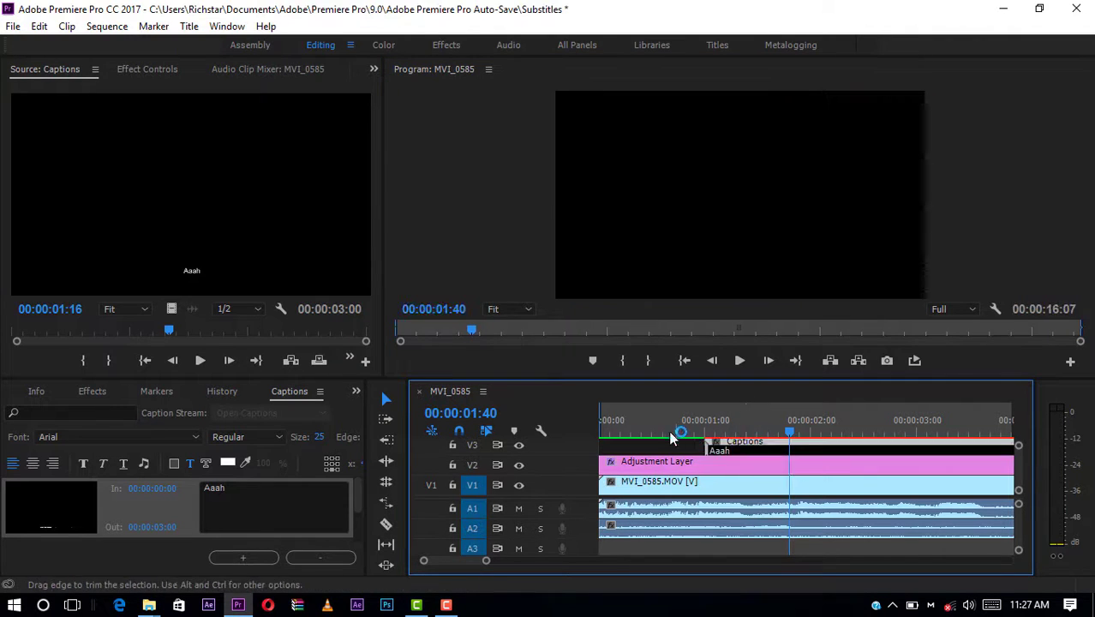
pyautogui.moveTo(674, 428); pyautogui.dragTo(601, 433)
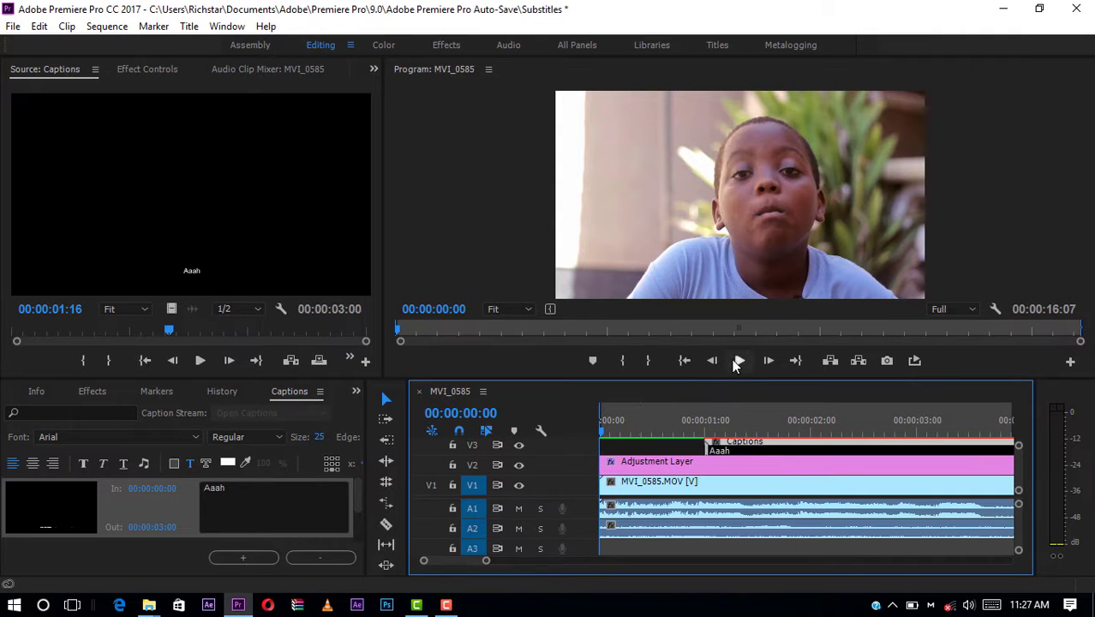
pyautogui.click(739, 361)
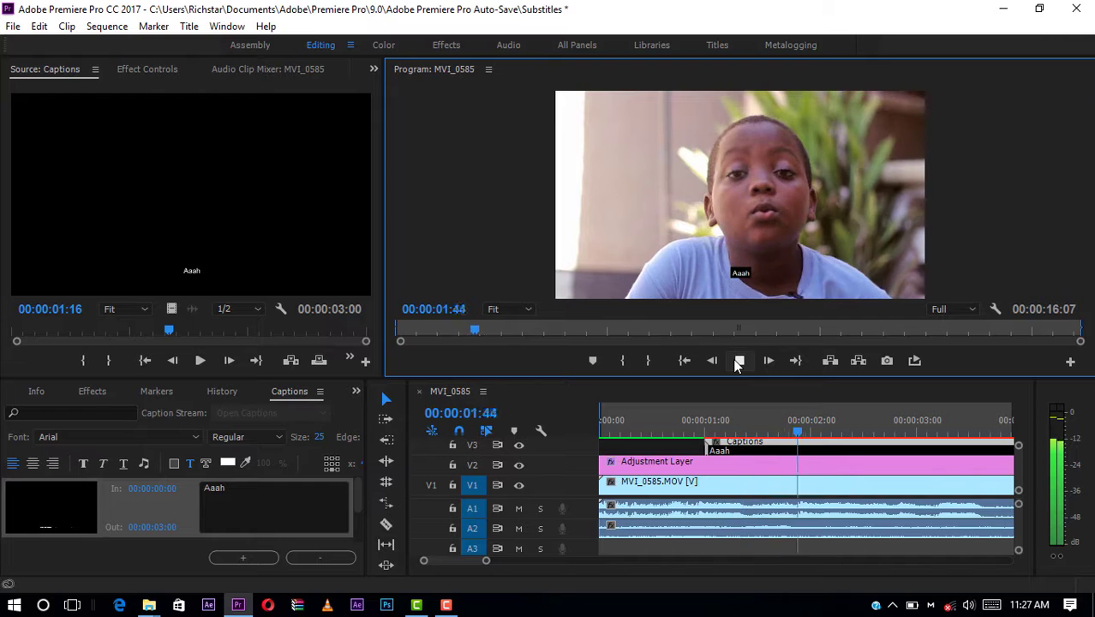
pyautogui.click(738, 361)
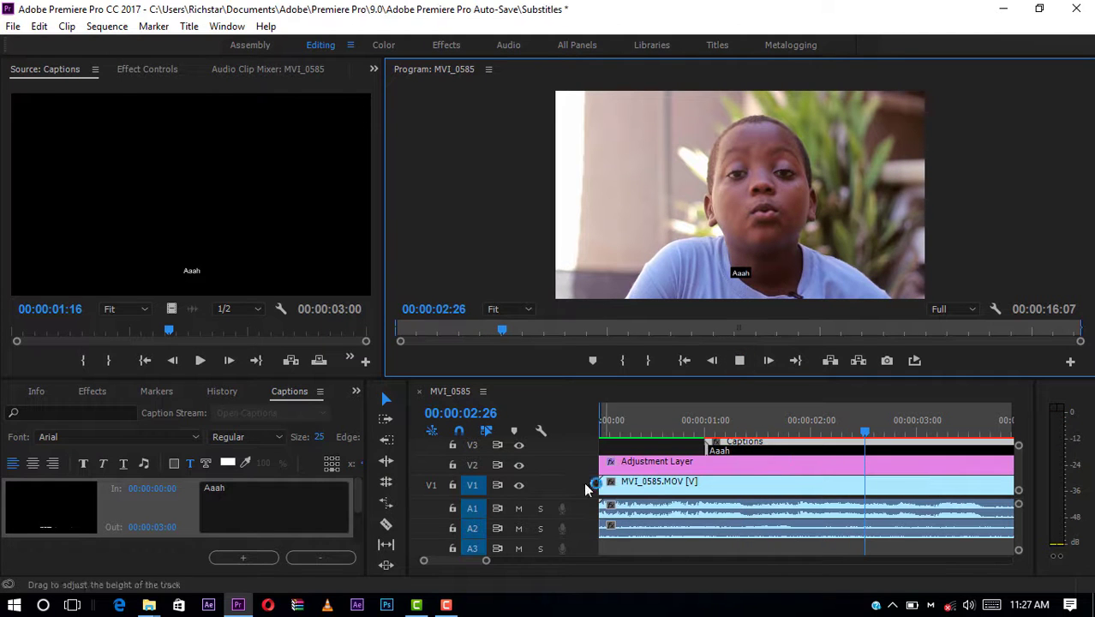
pyautogui.press('space')
pyautogui.moveTo(486, 561); pyautogui.dragTo(568, 561)
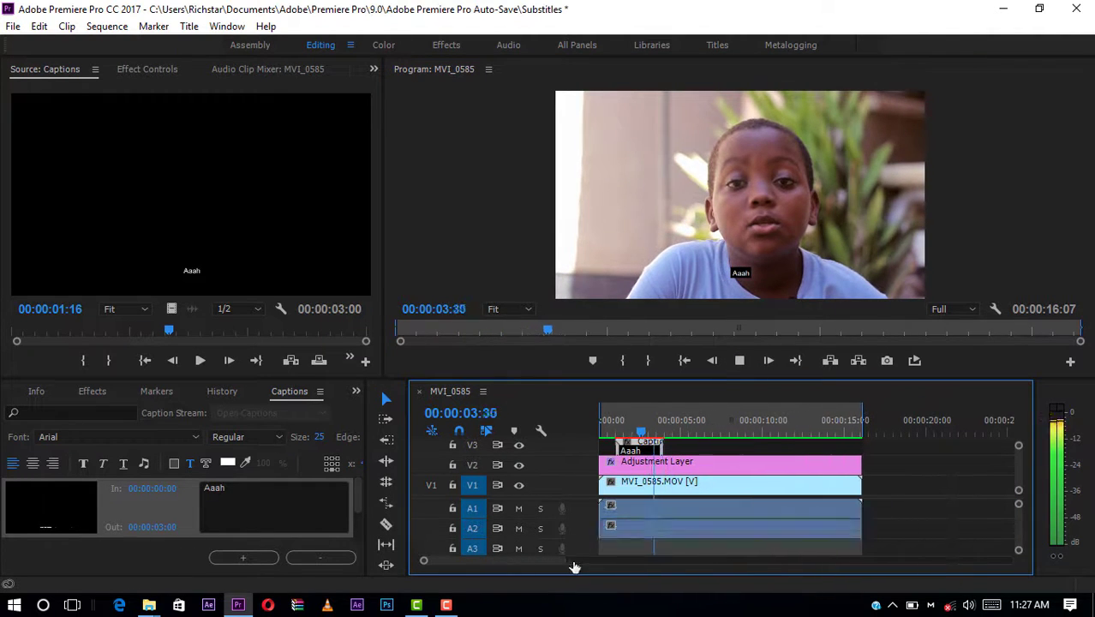
pyautogui.click(740, 360)
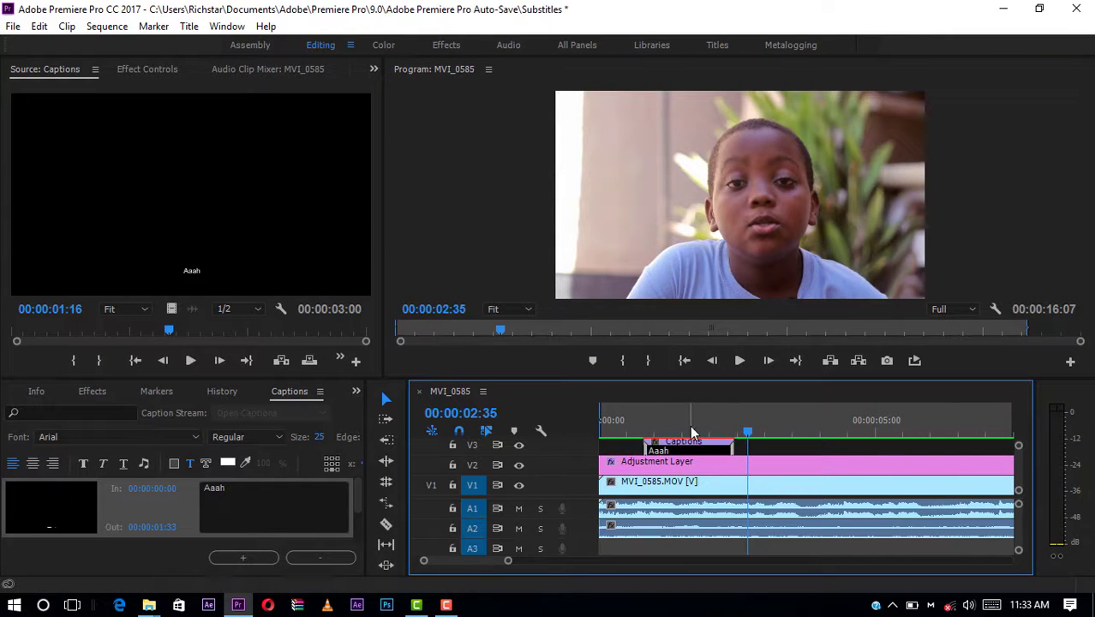
# Add a second caption at 00:00:01:33–00:00:02:33 and begin typing the line 'My name is Ahm…'
pyautogui.click(259, 559)
pyautogui.click(259, 559)
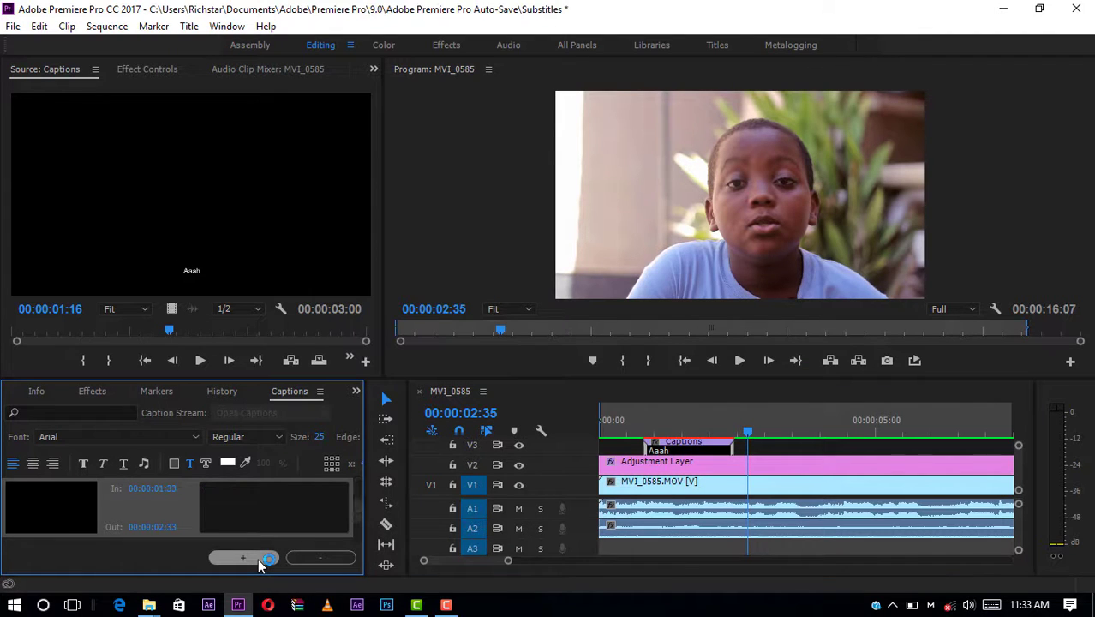
pyautogui.scroll(2, 222, 513)
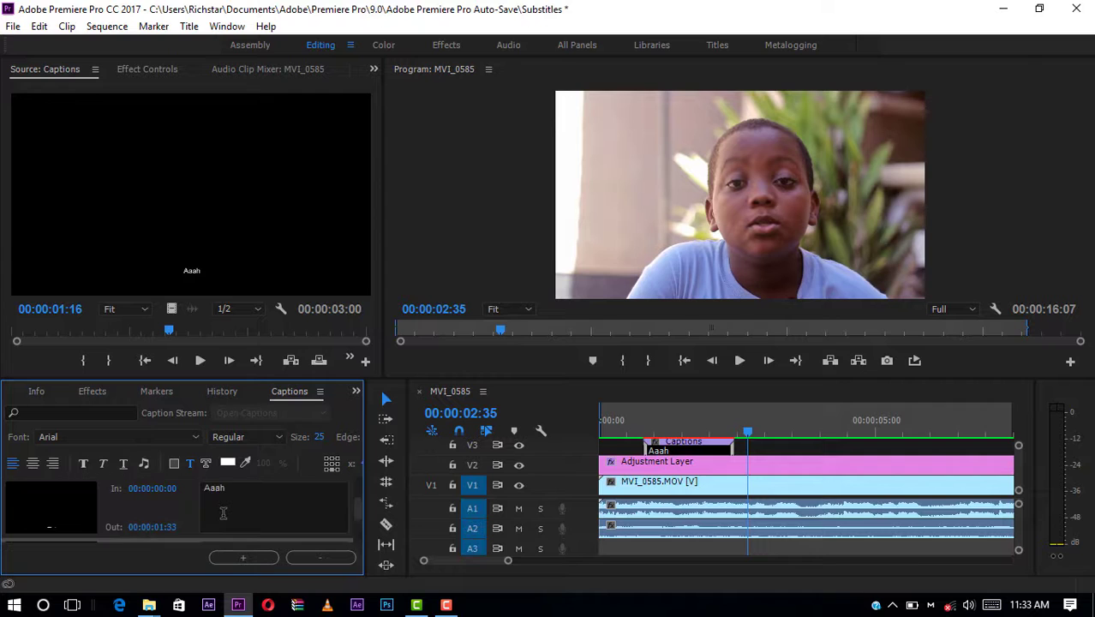
pyautogui.scroll(-2, 223, 512)
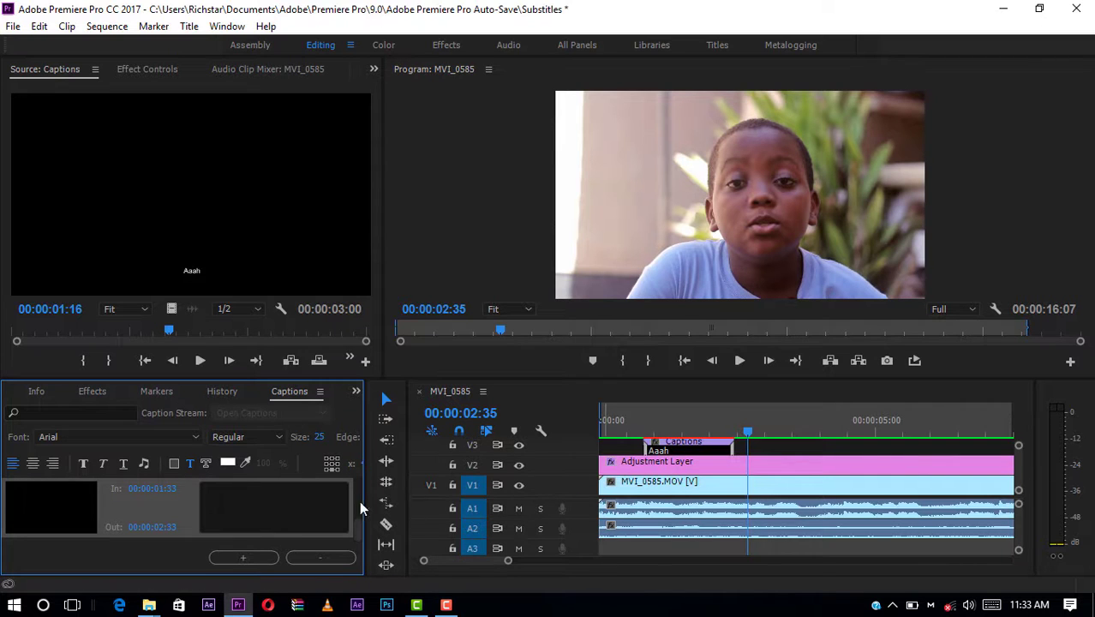
pyautogui.click(217, 490)
pyautogui.write('M')
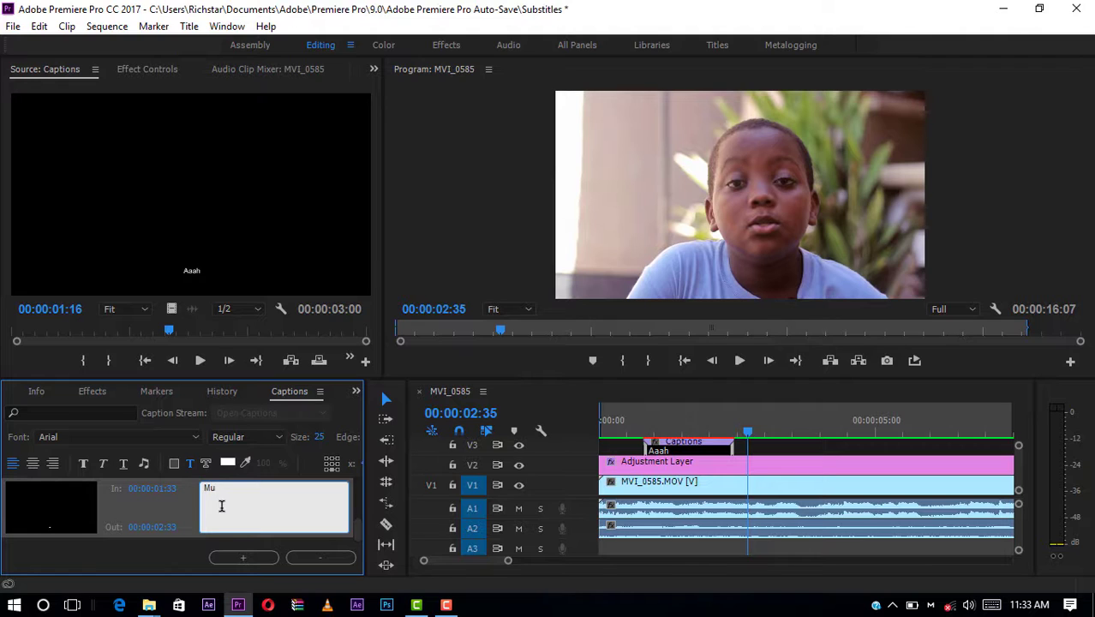
pyautogui.write('y na')
pyautogui.write('me ')
pyautogui.write('is Ah')
pyautogui.write('m')
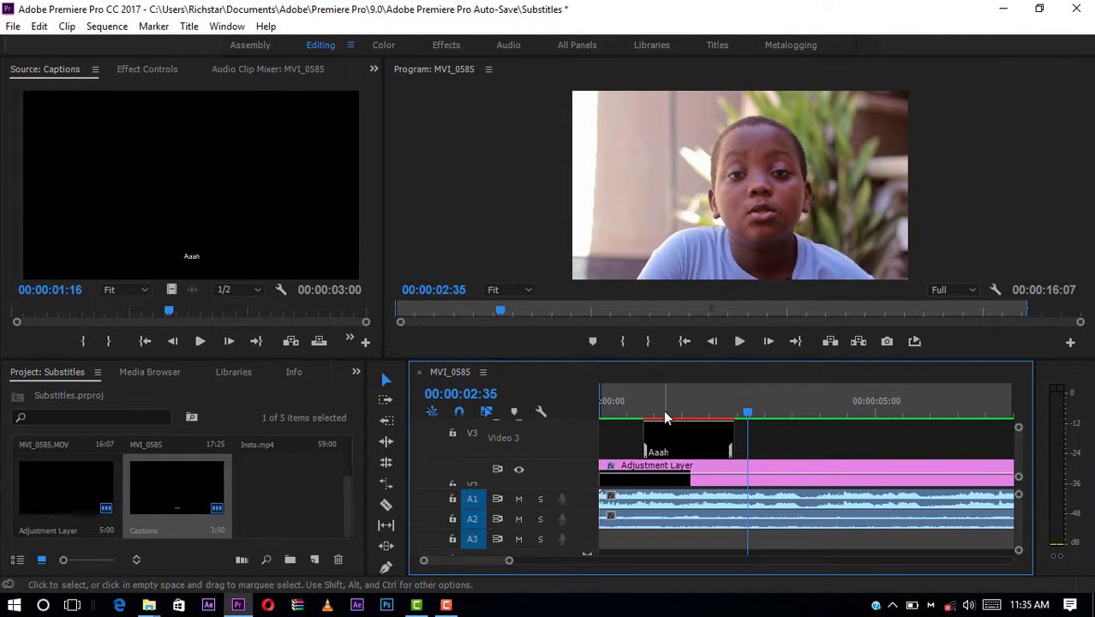
pyautogui.moveTo(737, 433); pyautogui.dragTo(936, 433)
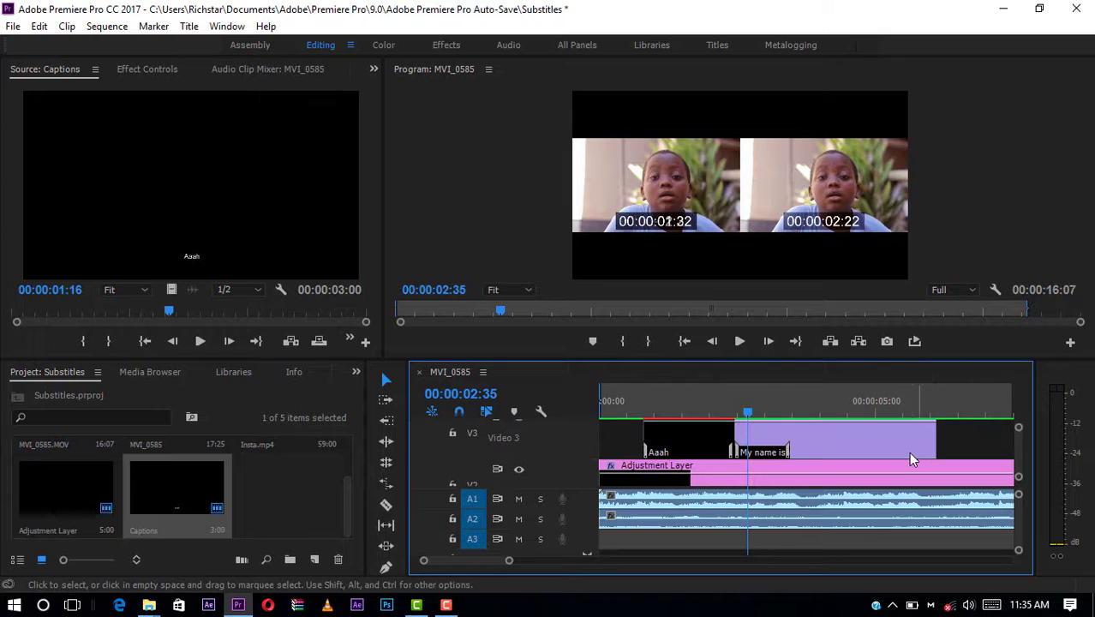
pyautogui.click(736, 414)
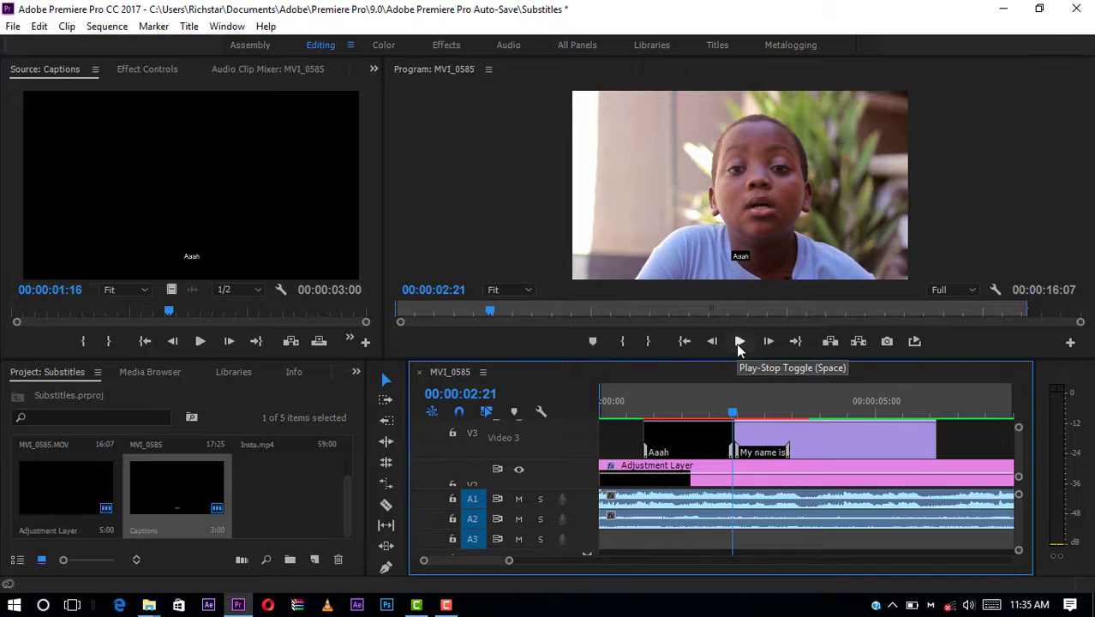
pyautogui.click(738, 342)
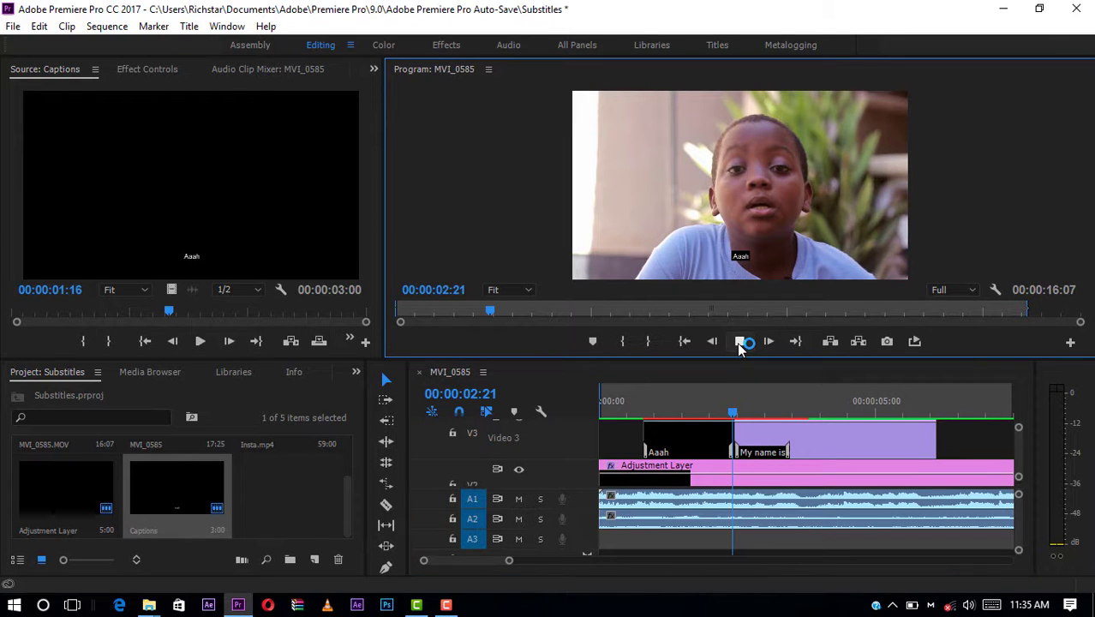
pyautogui.click(739, 342)
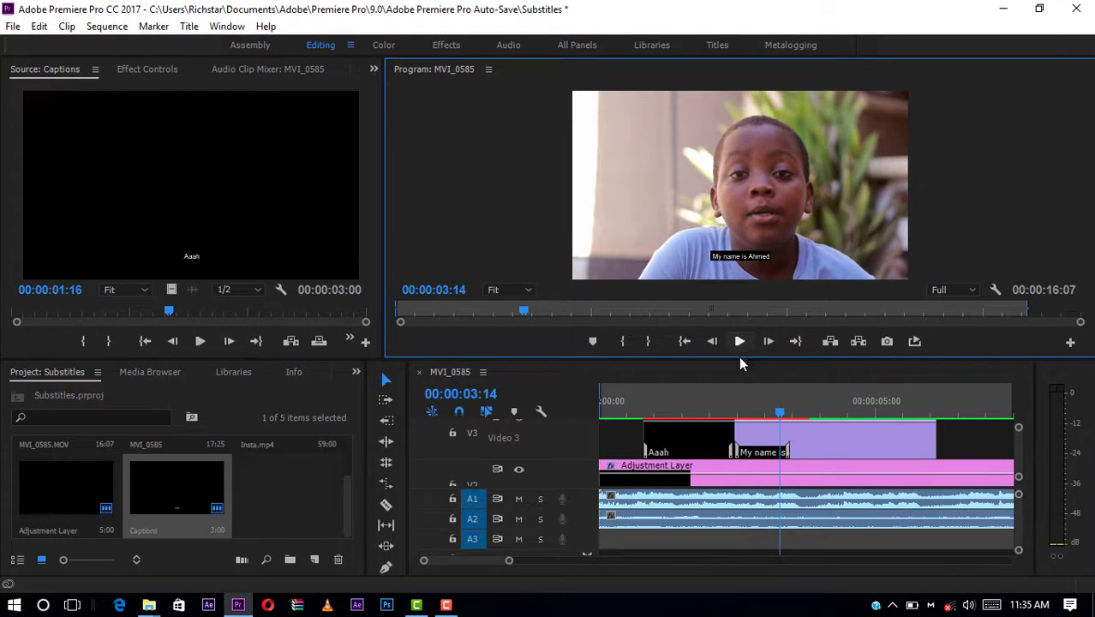
pyautogui.click(739, 411)
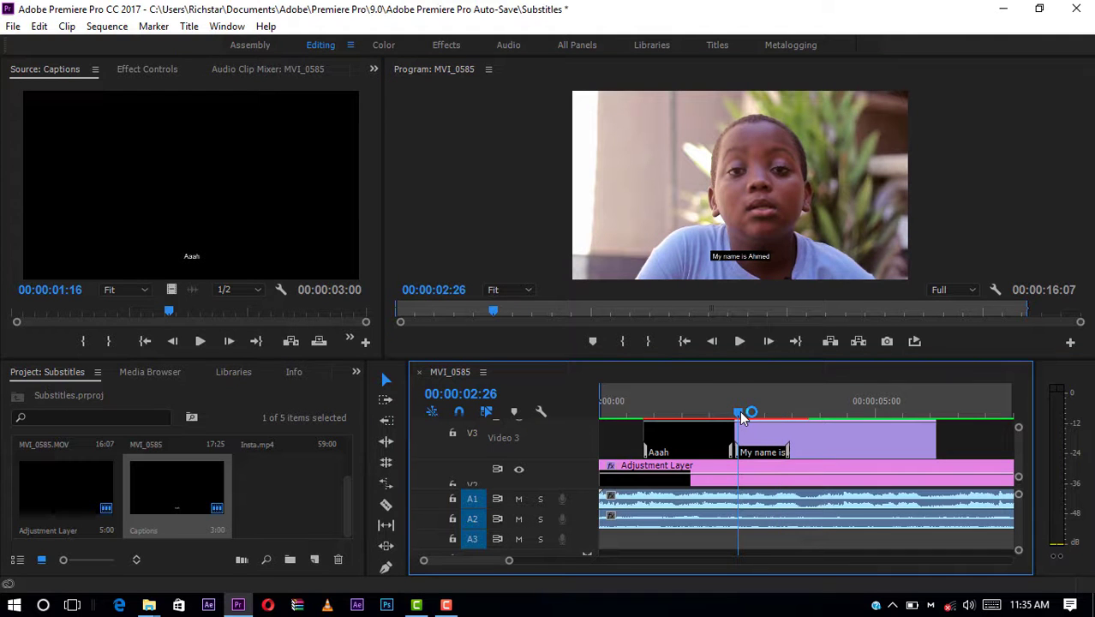
pyautogui.moveTo(745, 414)
pyautogui.mouseDown()
pyautogui.moveTo(762, 422)
pyautogui.moveTo(744, 420)
pyautogui.mouseUp()
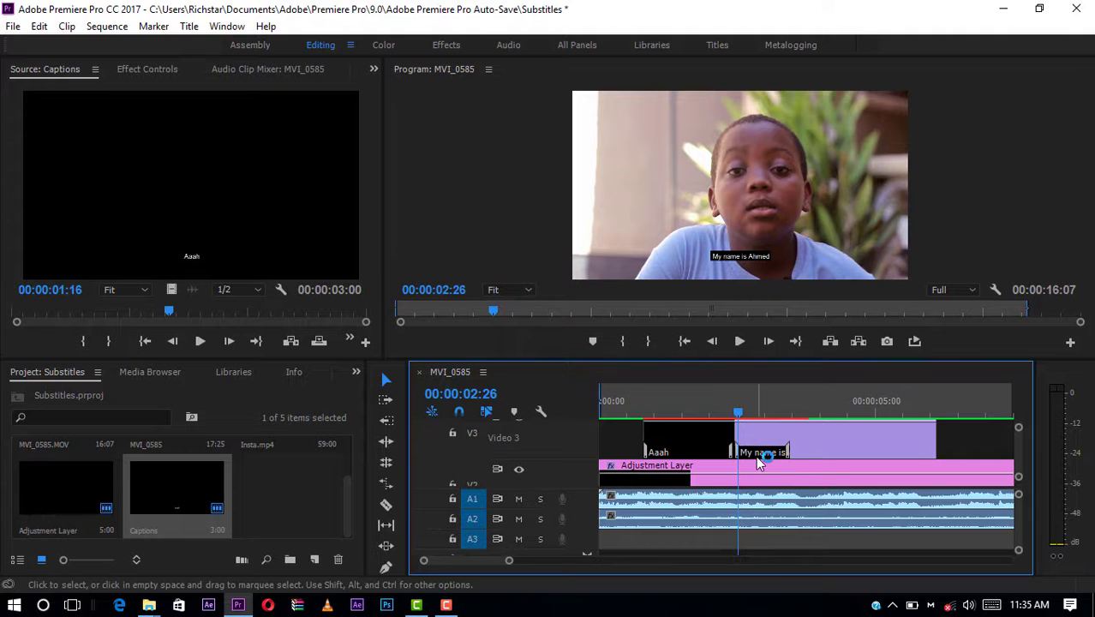
# Open the captions for editing and play to find where 'My name is Ahmed' ends, near 00:00:03:31
pyautogui.doubleClick(757, 455)
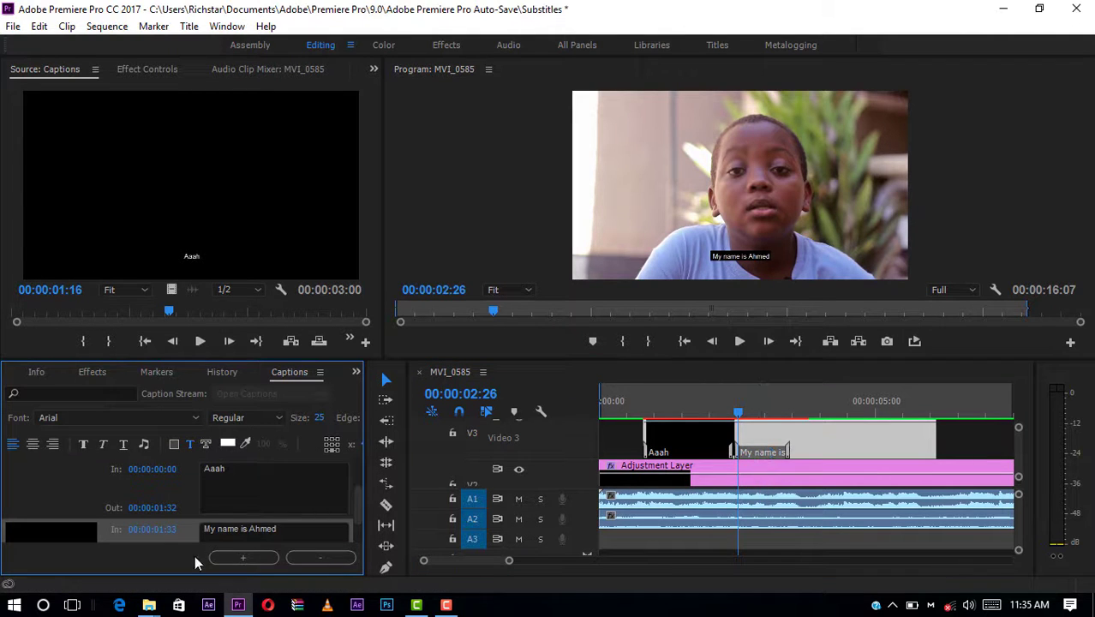
pyautogui.scroll(-1, 302, 535)
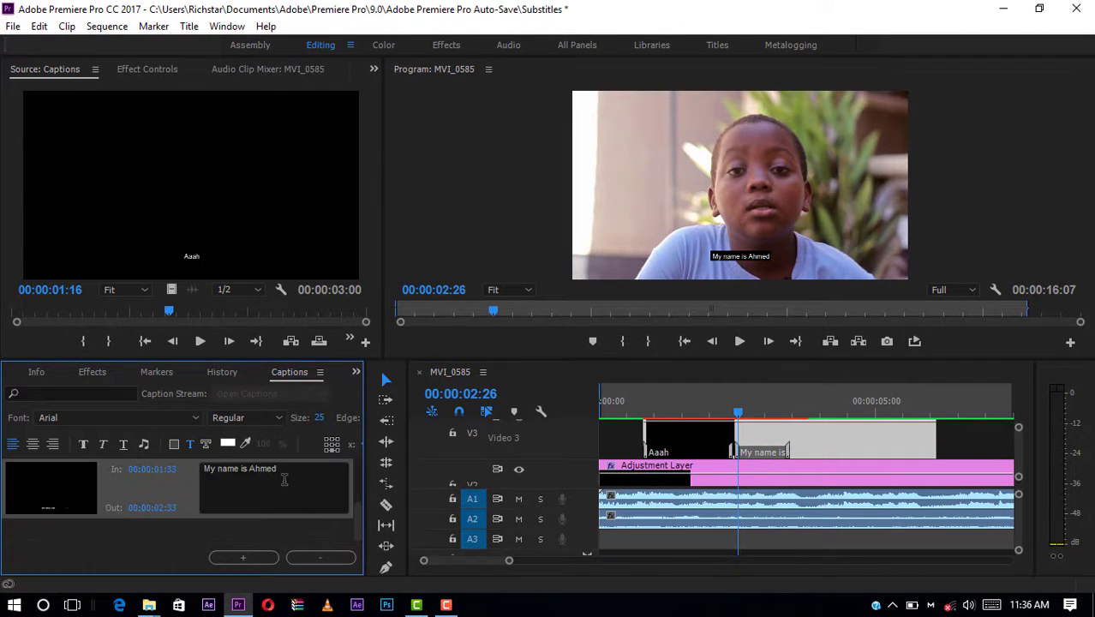
pyautogui.click(742, 341)
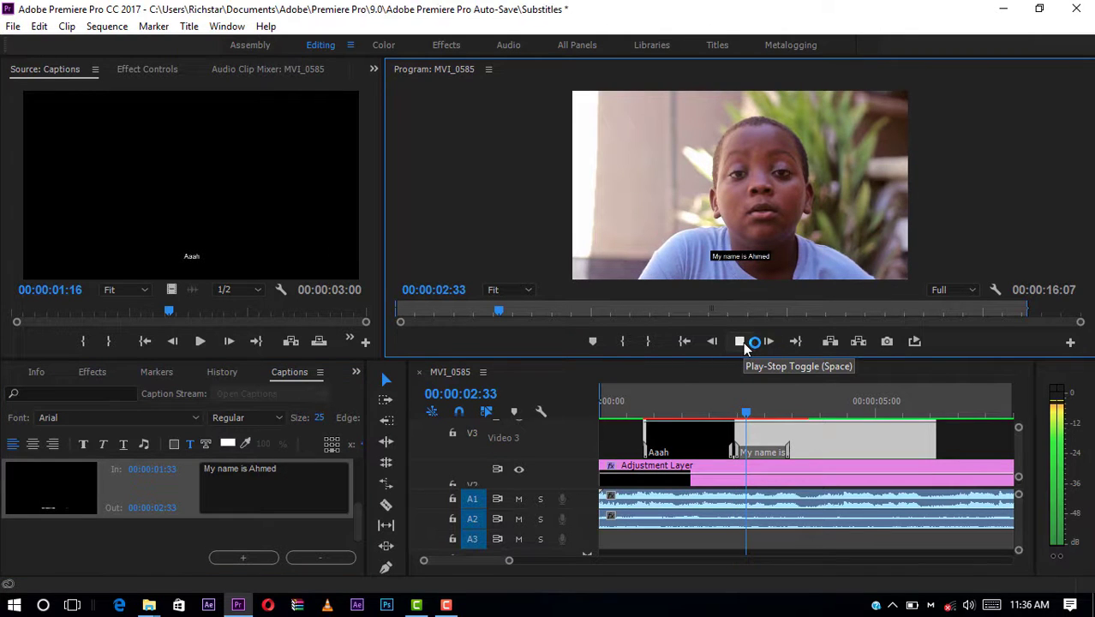
pyautogui.click(742, 341)
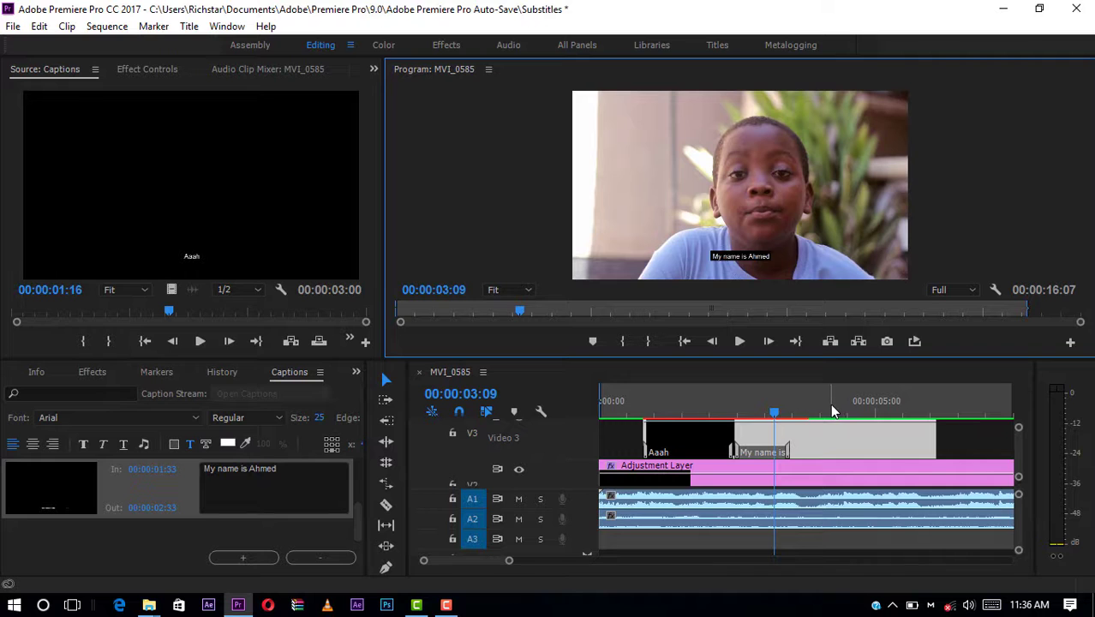
pyautogui.click(831, 408)
pyautogui.moveTo(818, 403); pyautogui.dragTo(801, 403)
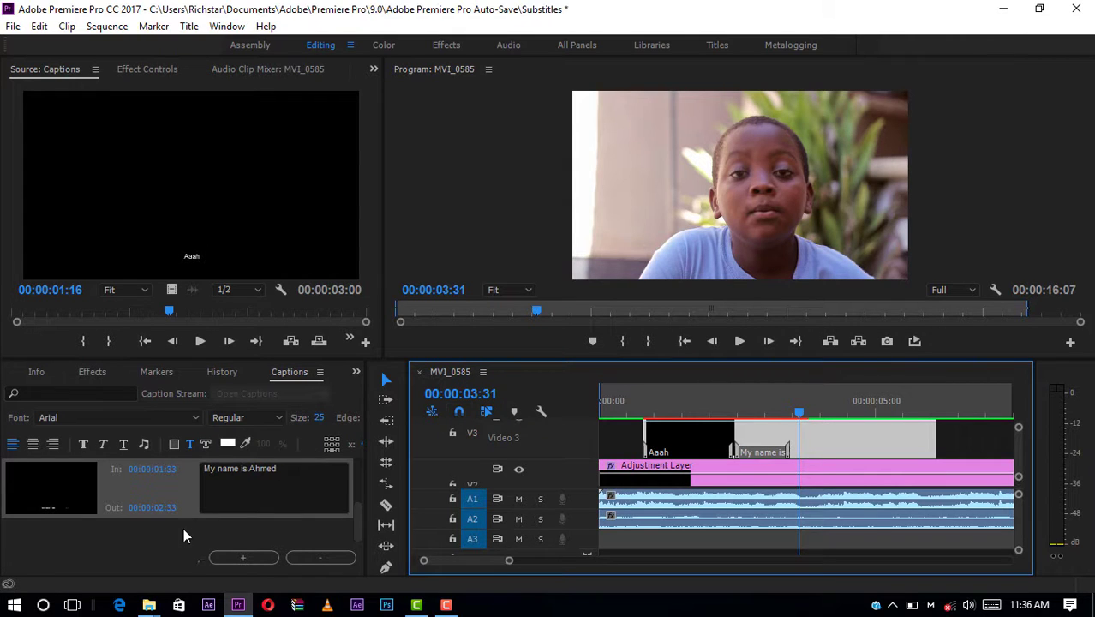
# Change the 'My name is Ahmed' caption's out time to 00:00:03:33
pyautogui.click(164, 508)
pyautogui.click(163, 509)
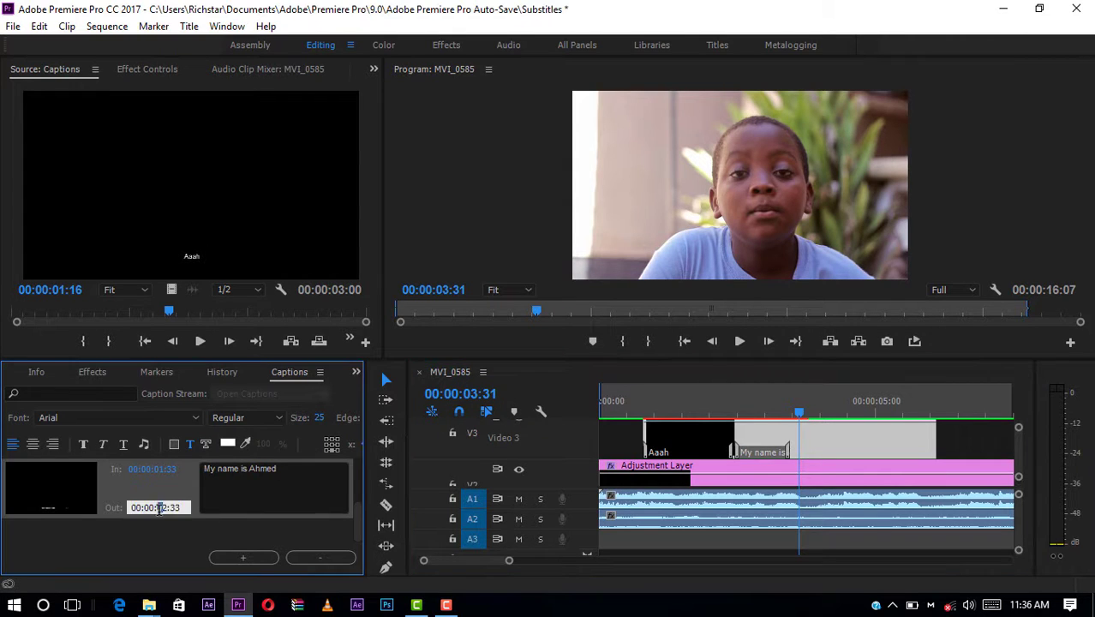
pyautogui.moveTo(164, 509); pyautogui.dragTo(168, 511)
pyautogui.write('3')
pyautogui.click(119, 548)
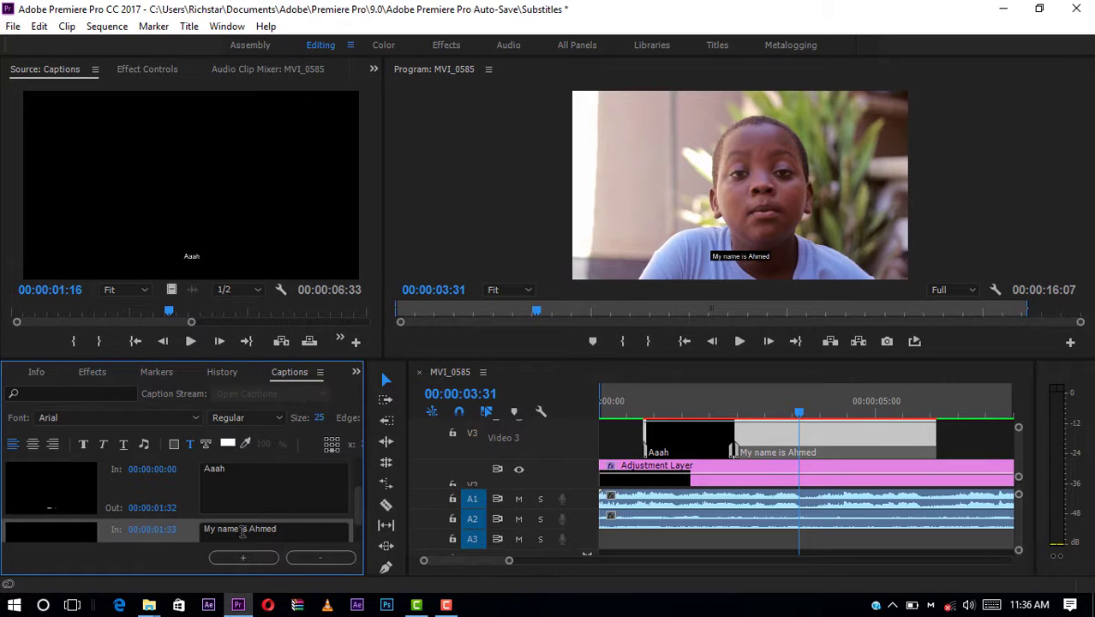
pyautogui.click(240, 528)
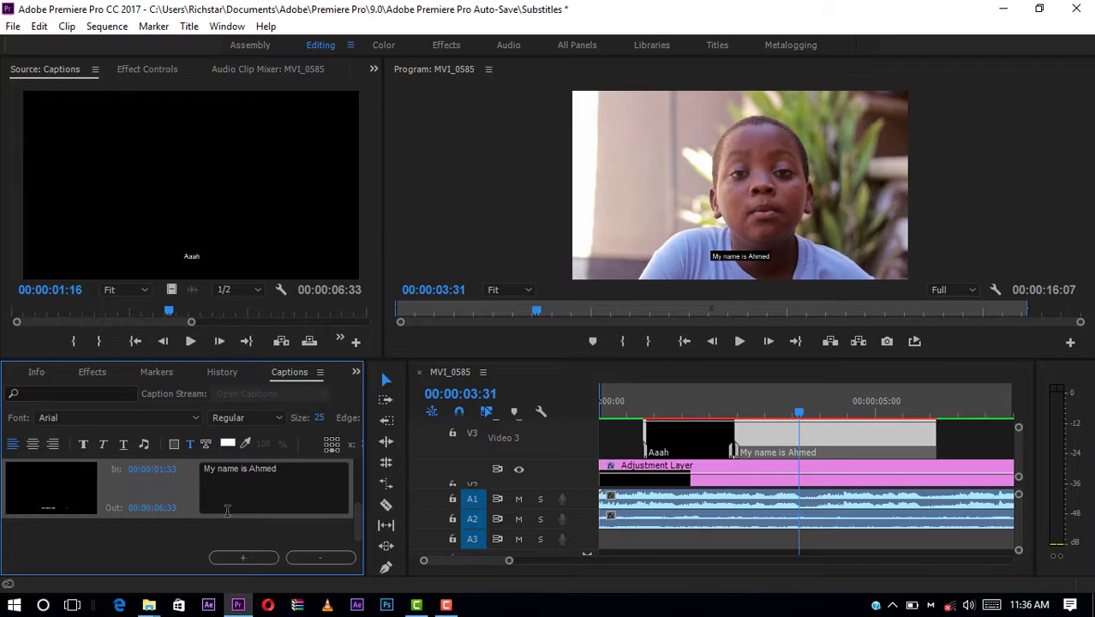
pyautogui.click(40, 25)
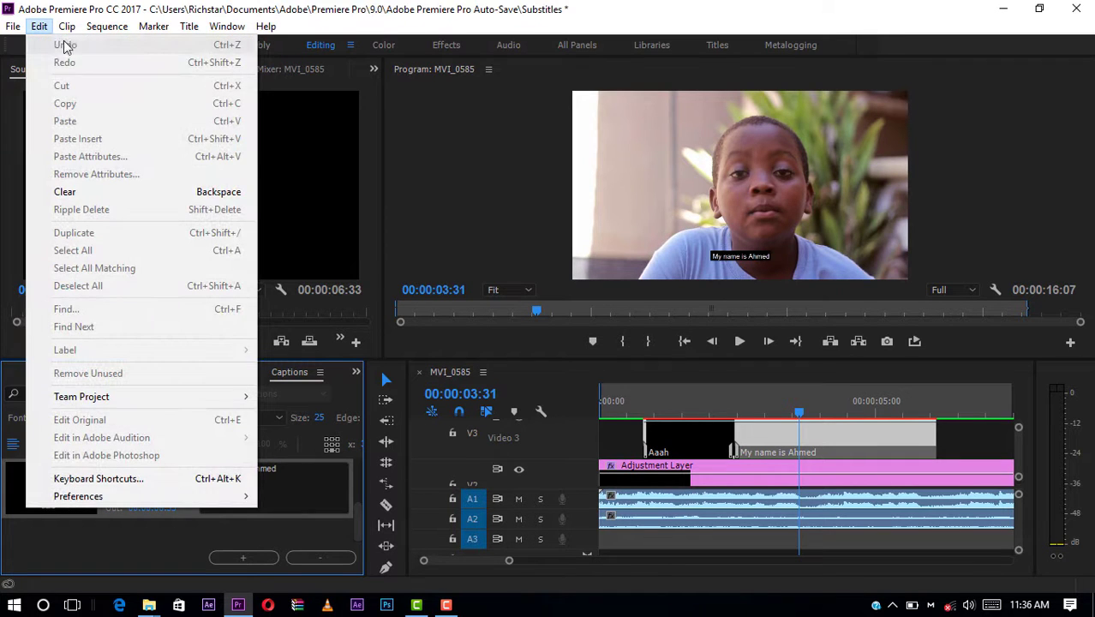
pyautogui.click(275, 489)
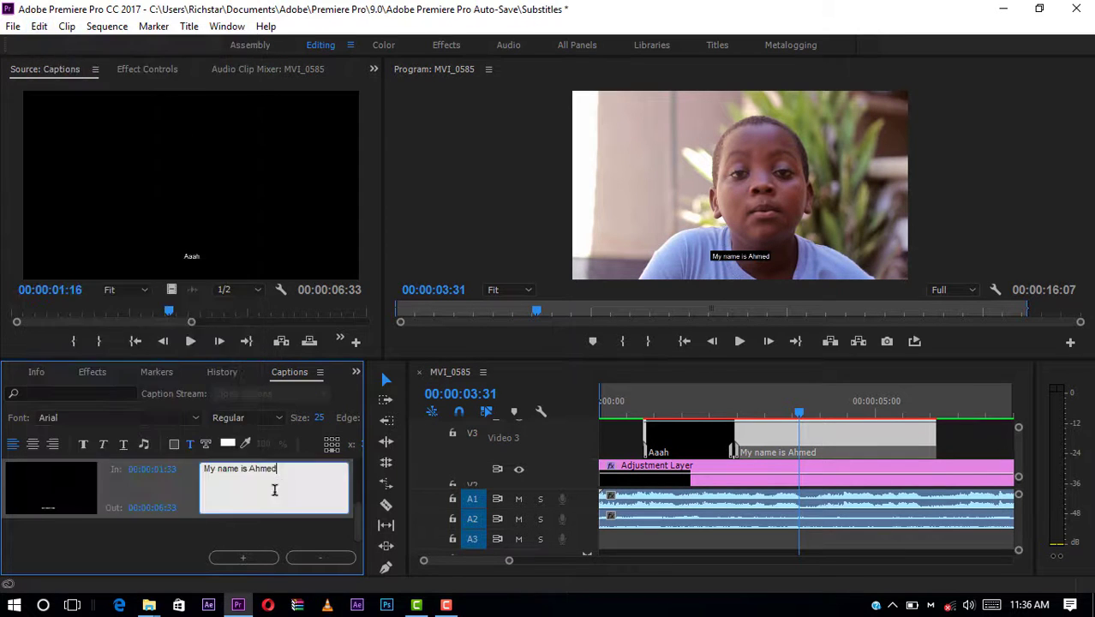
pyautogui.click(166, 505)
pyautogui.click(166, 507)
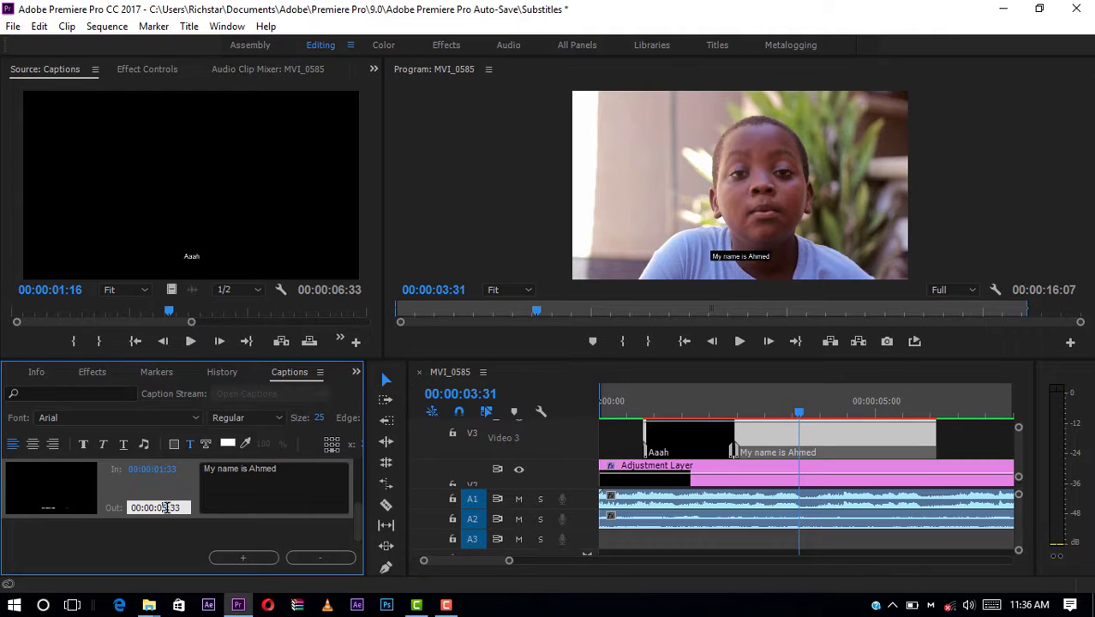
pyautogui.write('3')
# Replay from the start to review the captions, then park the playhead at 00:00:05:02
pyautogui.click(641, 402)
pyautogui.click(740, 341)
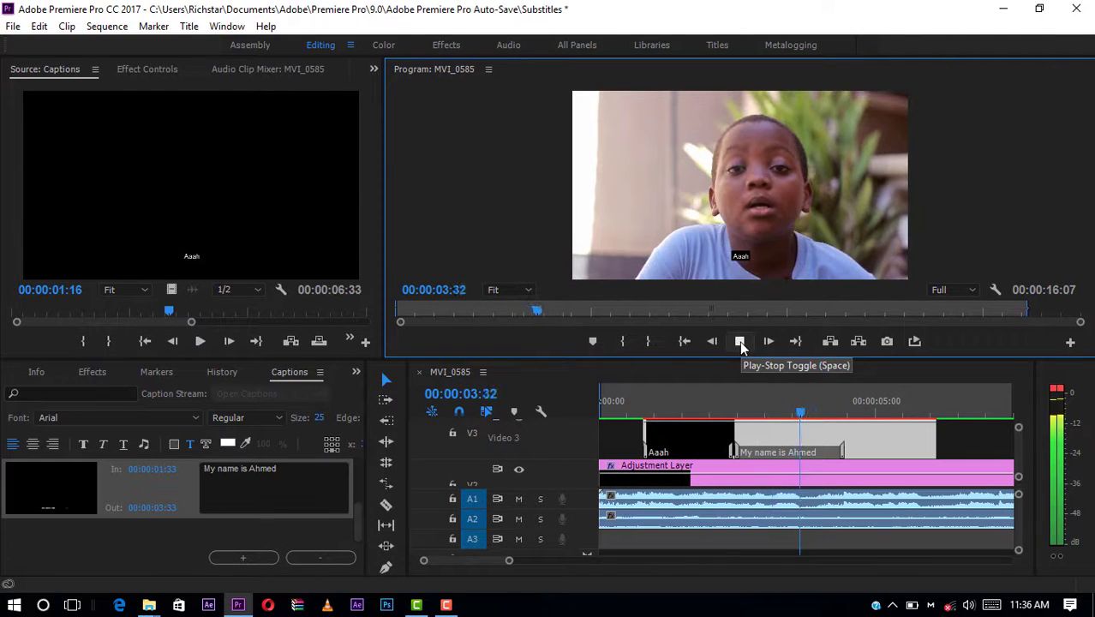
pyautogui.click(739, 341)
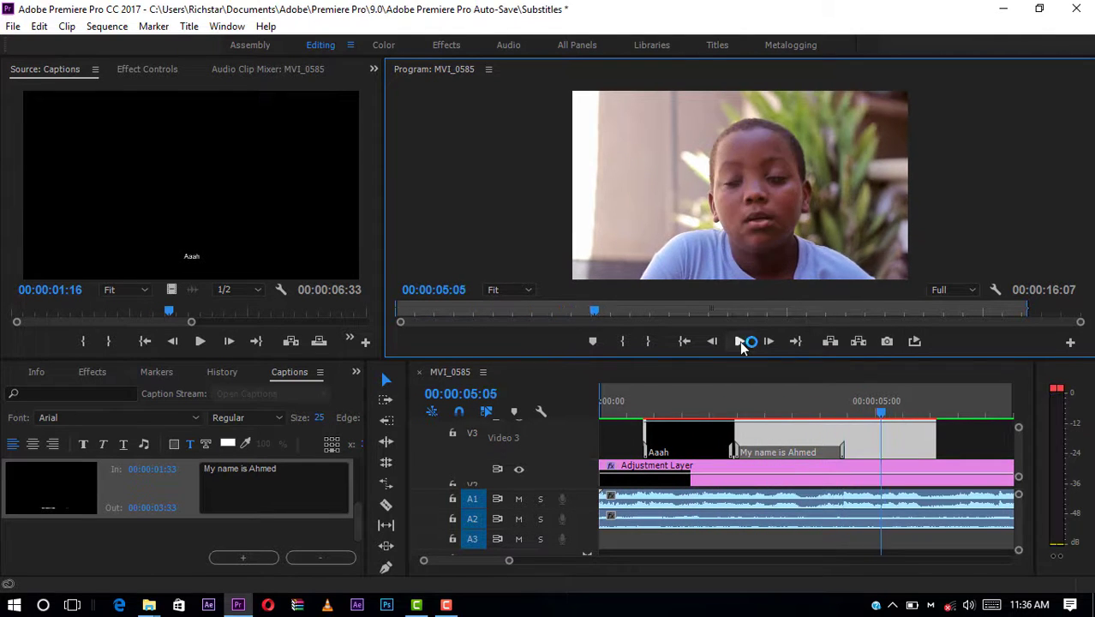
pyautogui.click(880, 412)
pyautogui.moveTo(881, 414); pyautogui.dragTo(878, 414)
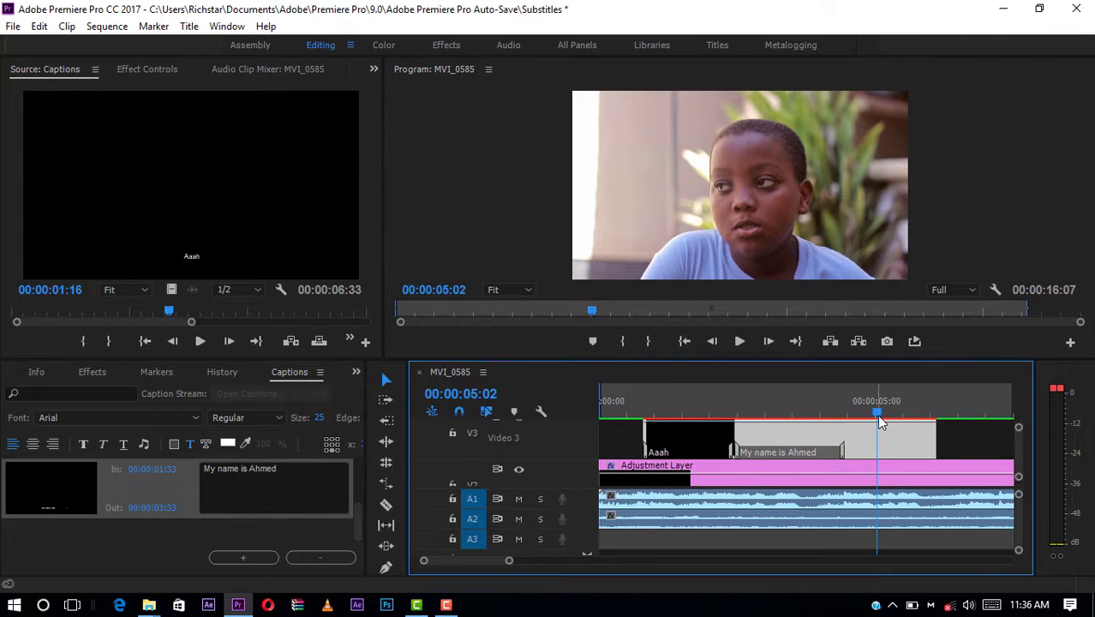
# Add a third caption reading 'Im living at Mbagala' and delete the stray Aaah caption clip
pyautogui.click(259, 561)
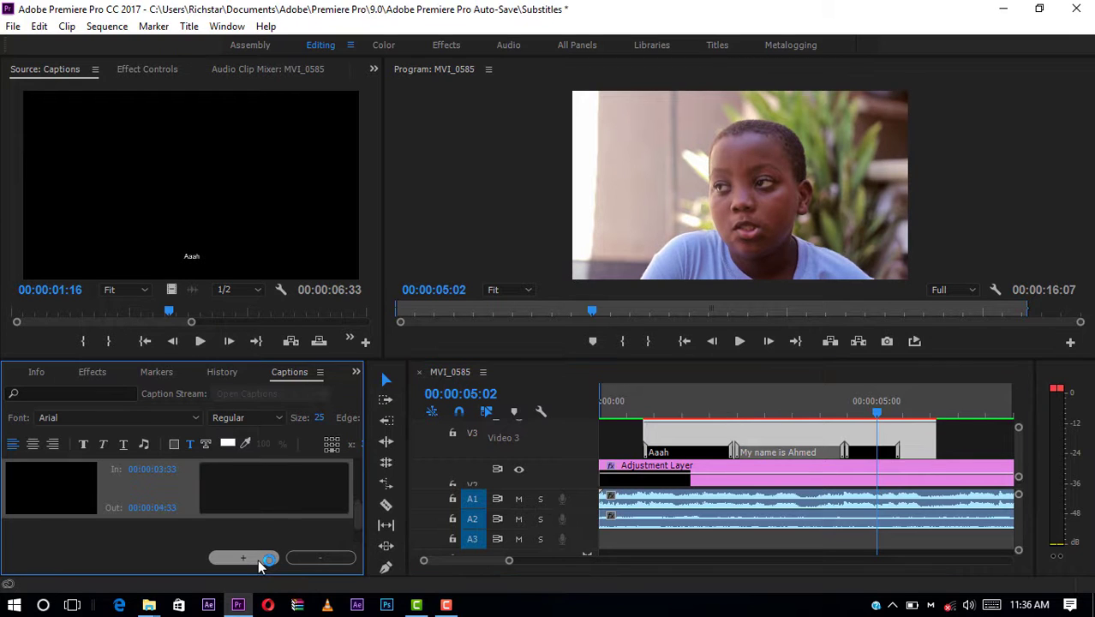
pyautogui.click(230, 484)
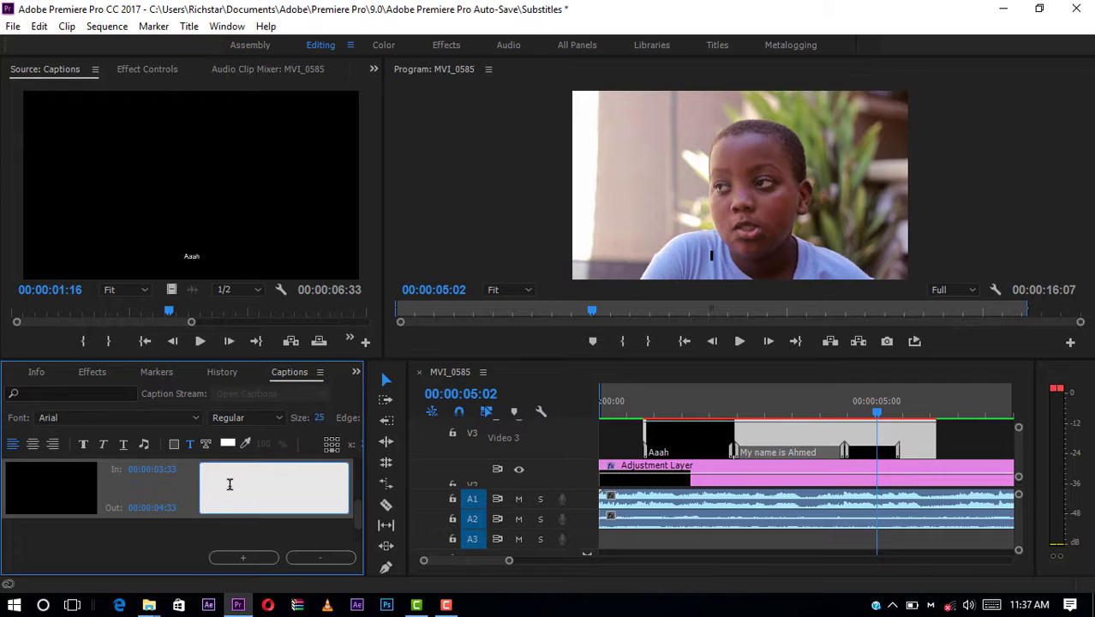
pyautogui.write('Im li')
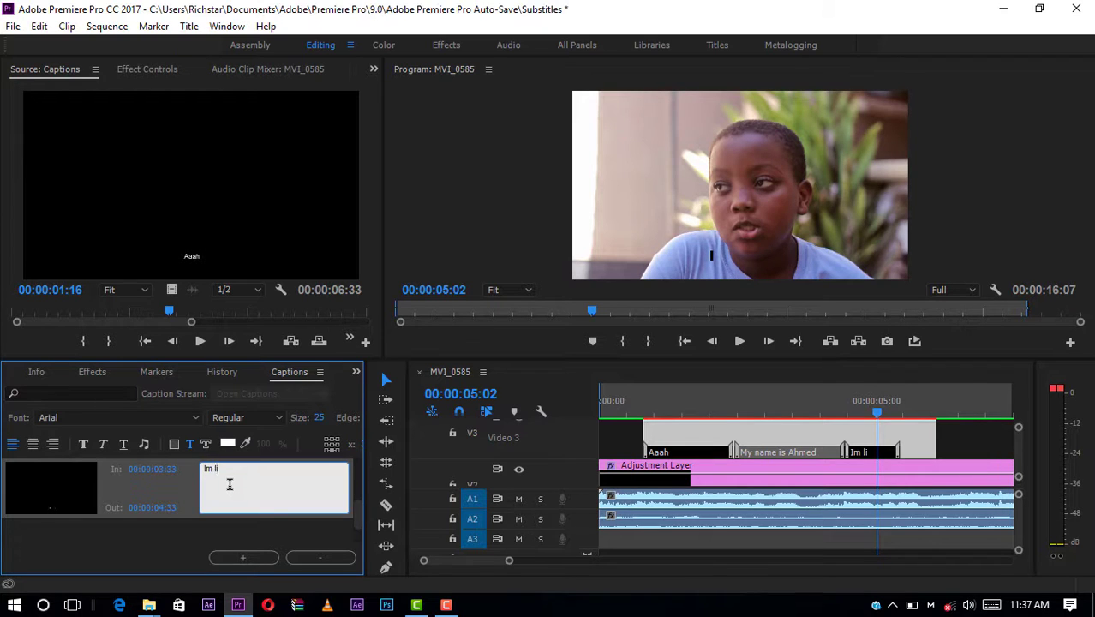
pyautogui.write('ving ')
pyautogui.write('at ')
pyautogui.write('M')
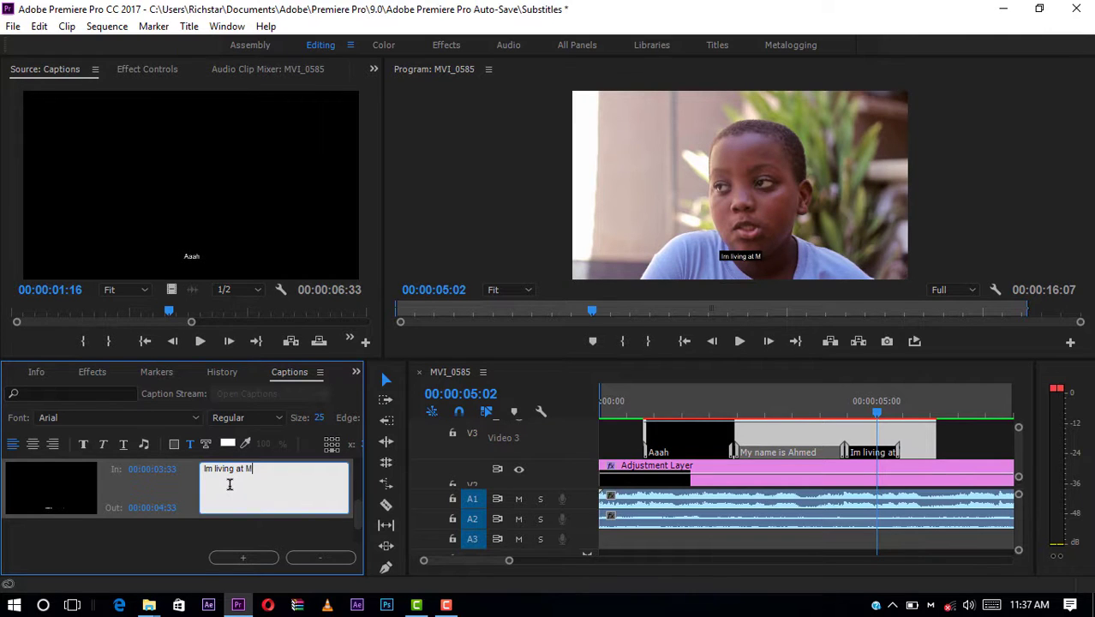
pyautogui.write('bag')
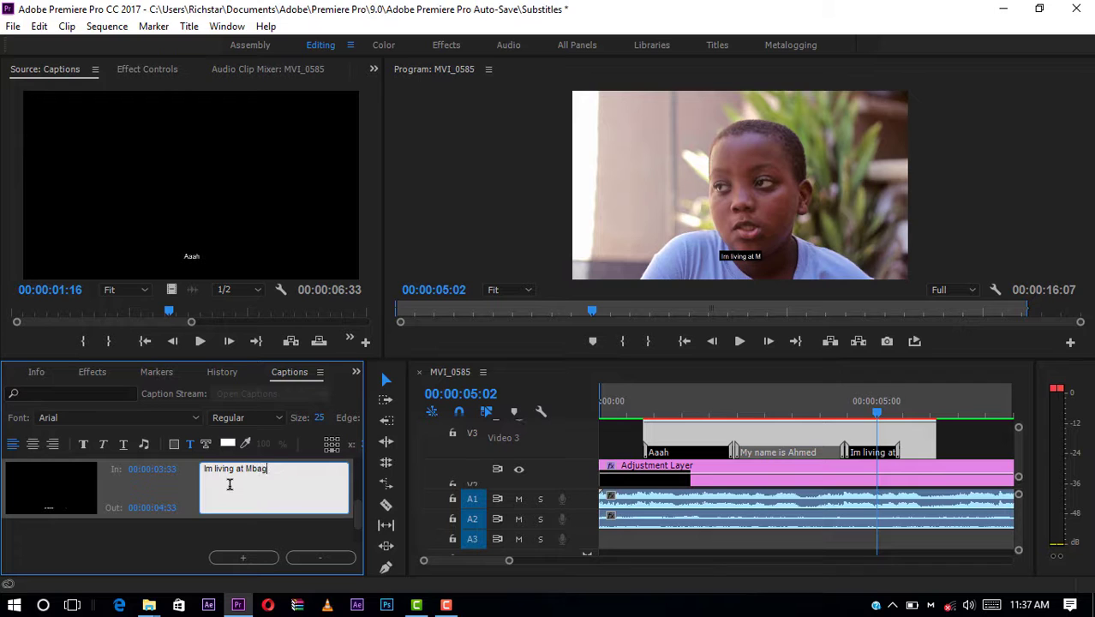
pyautogui.write('ala')
pyautogui.click(185, 539)
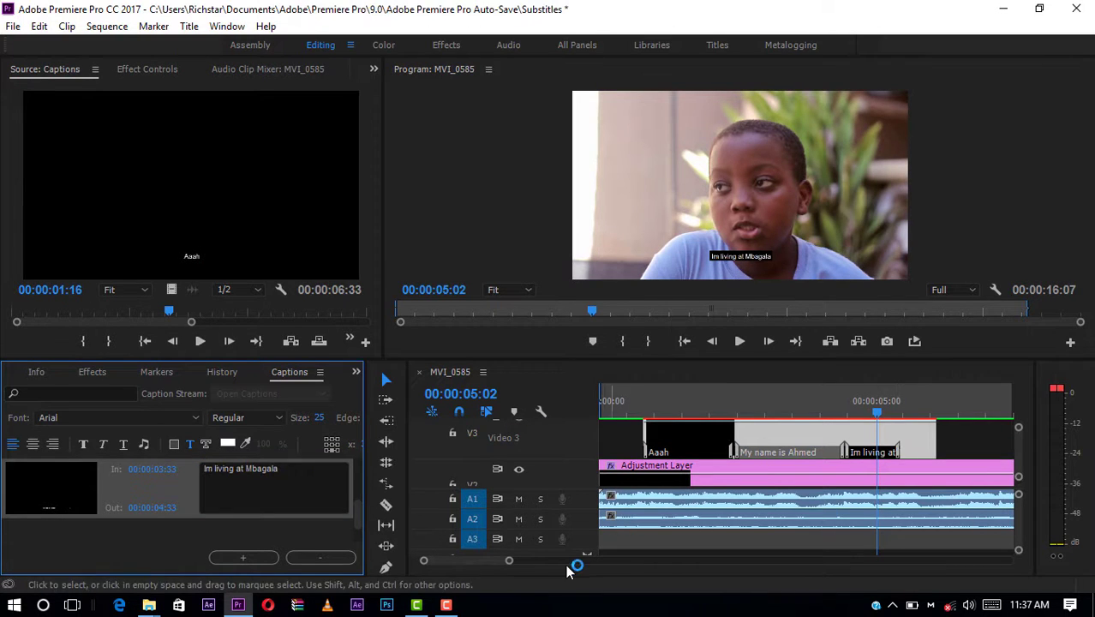
pyautogui.scroll(-5, 496, 561)
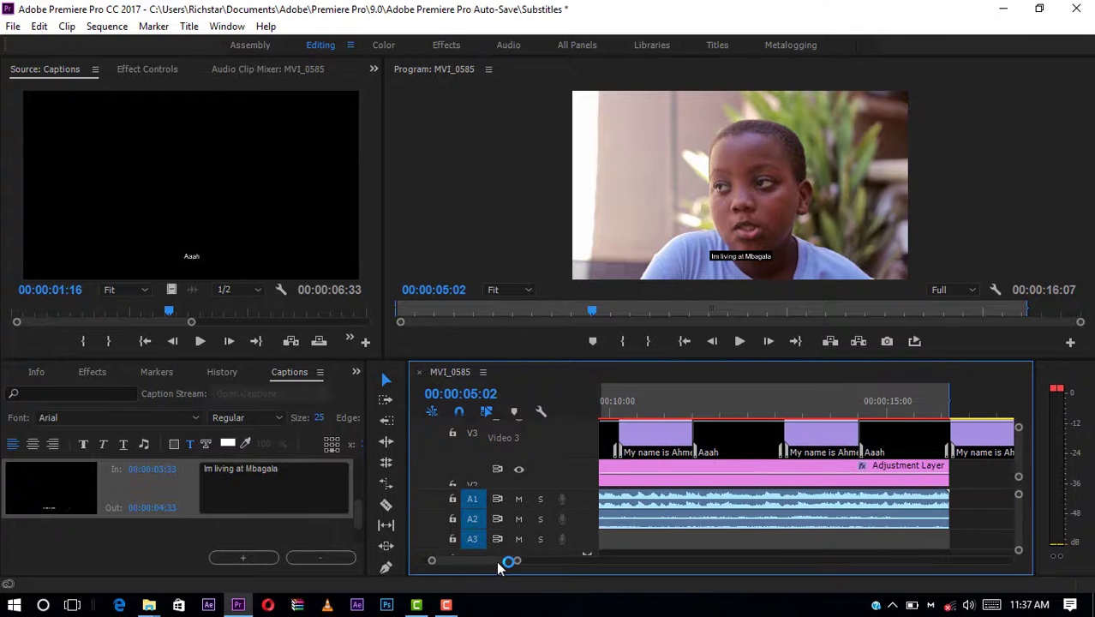
pyautogui.scroll(5, 496, 561)
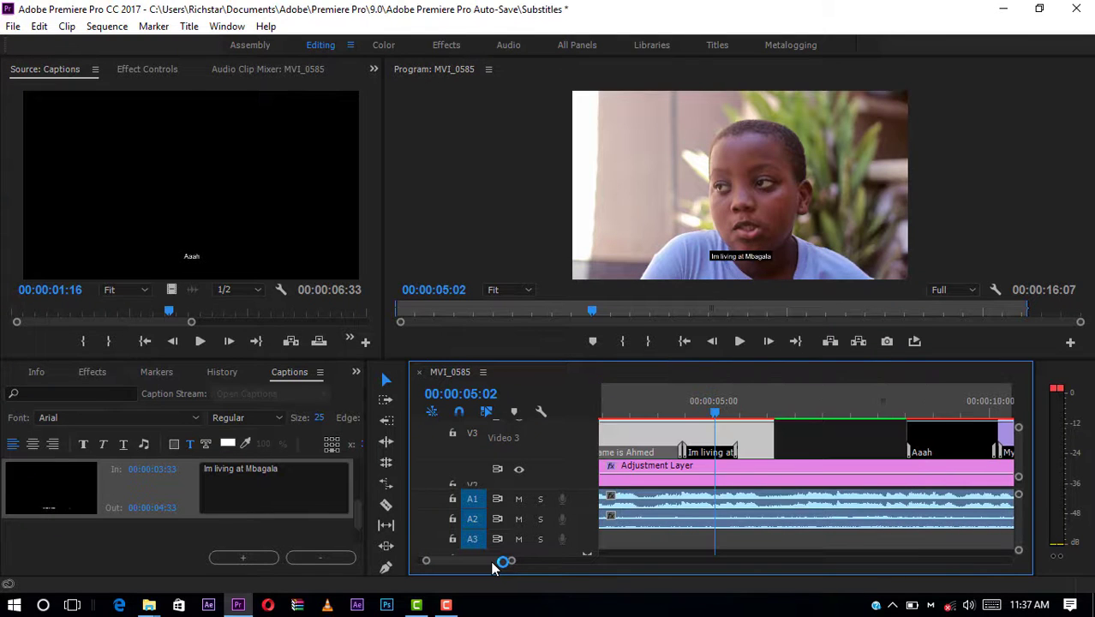
pyautogui.click(940, 453)
pyautogui.press('Delete')
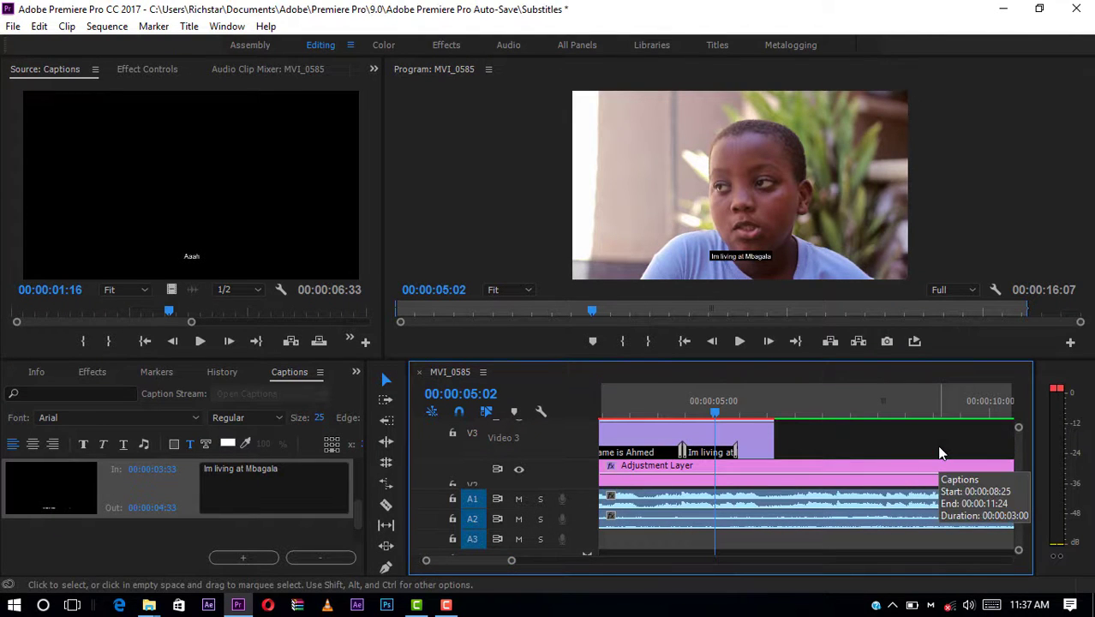
# Play through the Mbagala caption and set the playhead near 00:00:06:07 where the line ends
pyautogui.click(696, 410)
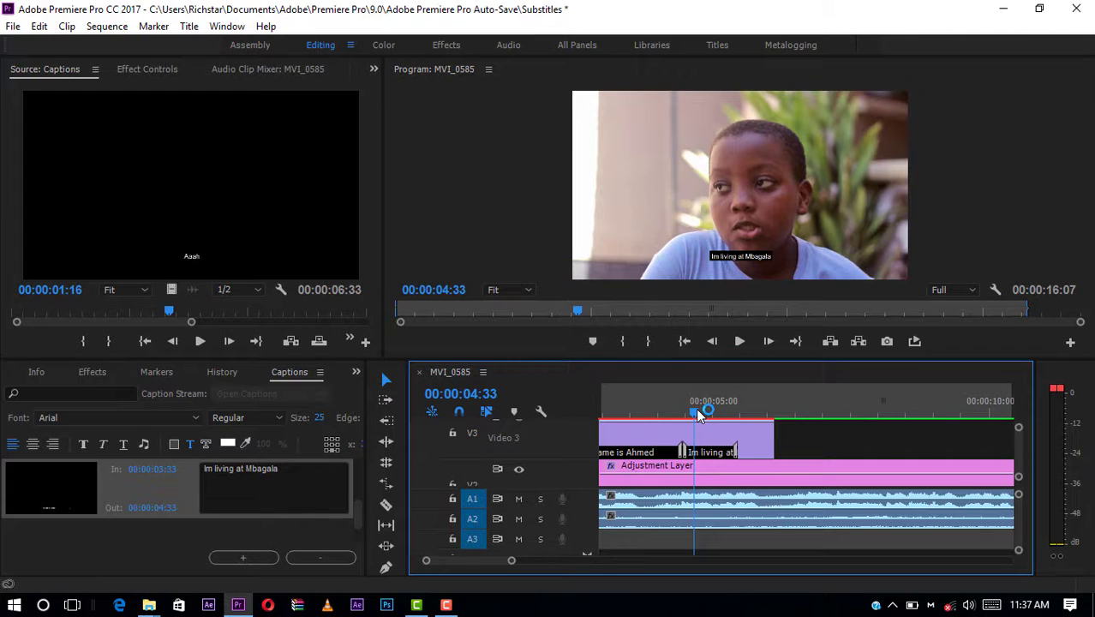
pyautogui.click(683, 410)
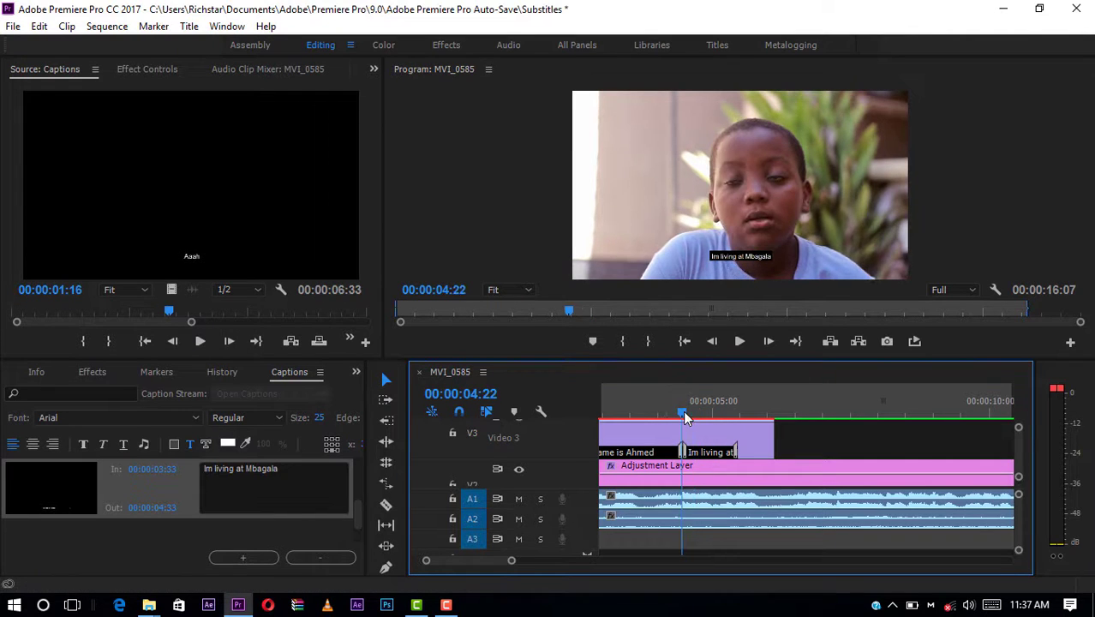
pyautogui.click(740, 351)
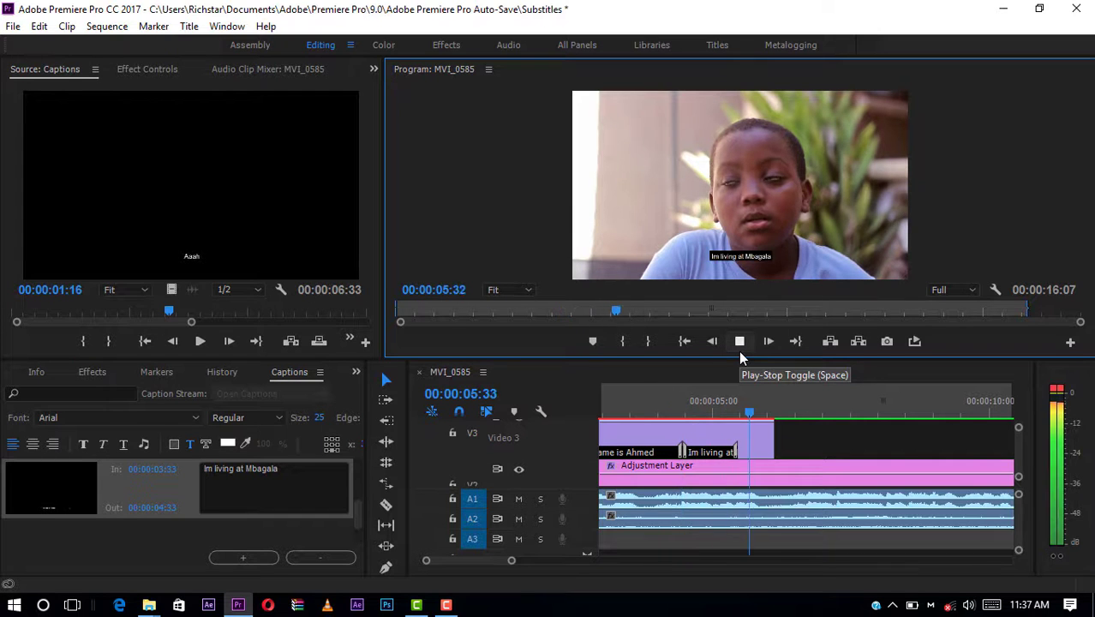
pyautogui.click(740, 342)
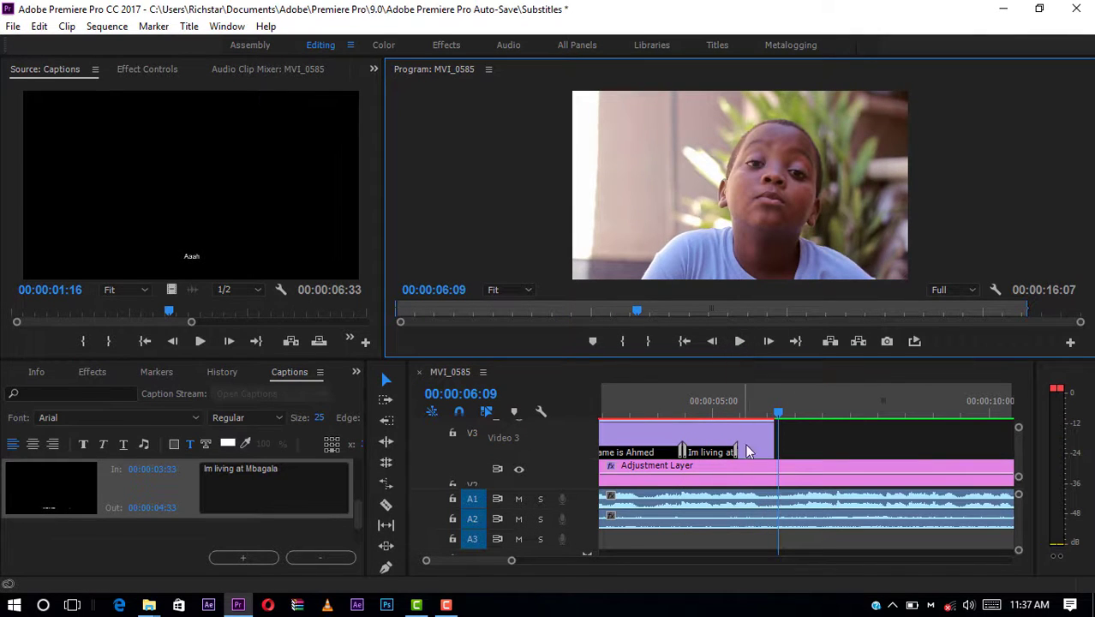
pyautogui.click(781, 427)
pyautogui.moveTo(779, 423)
pyautogui.mouseDown()
pyautogui.moveTo(1013, 444)
pyautogui.moveTo(956, 443)
pyautogui.mouseUp()
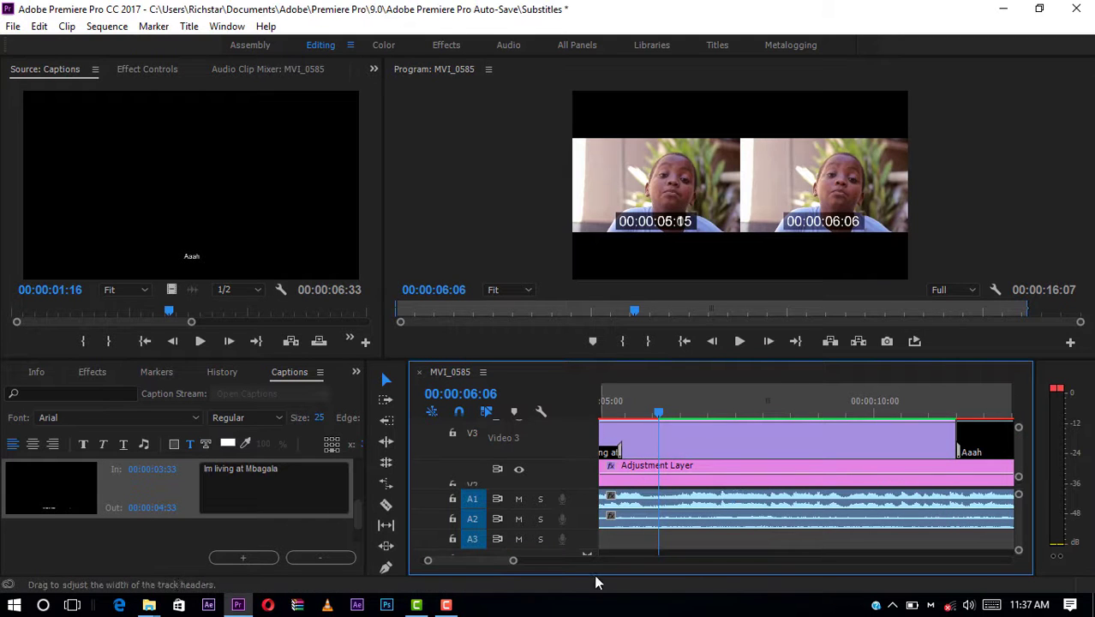
pyautogui.scroll(3, 500, 561)
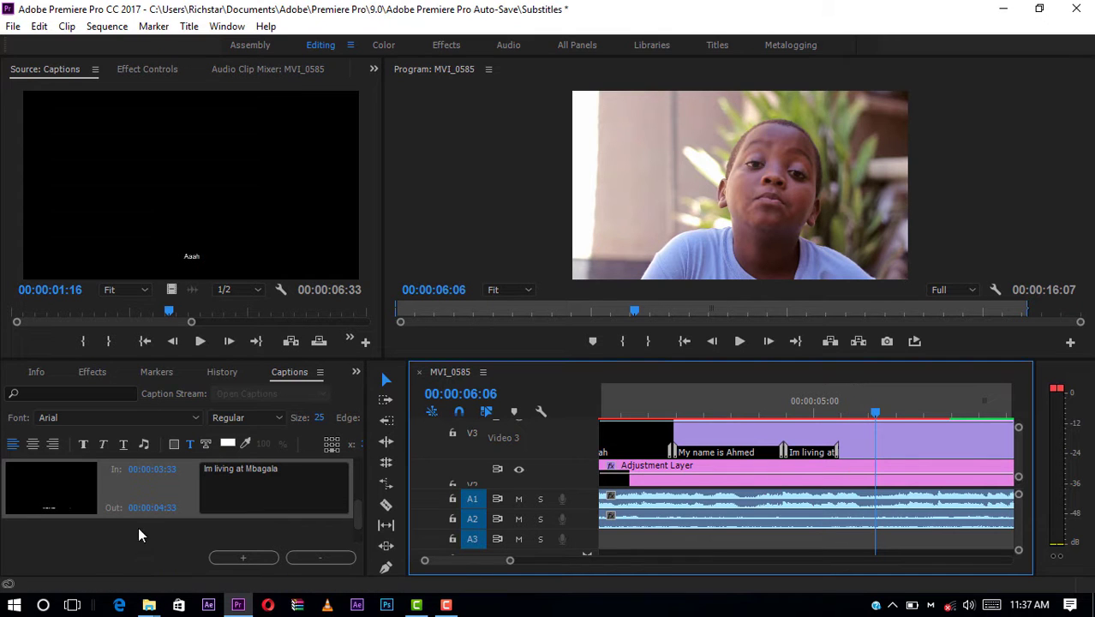
# Turn on snapping and set the 'Im living at Mbagala' caption's Out time to 00:00:06:06
pyautogui.click(460, 410)
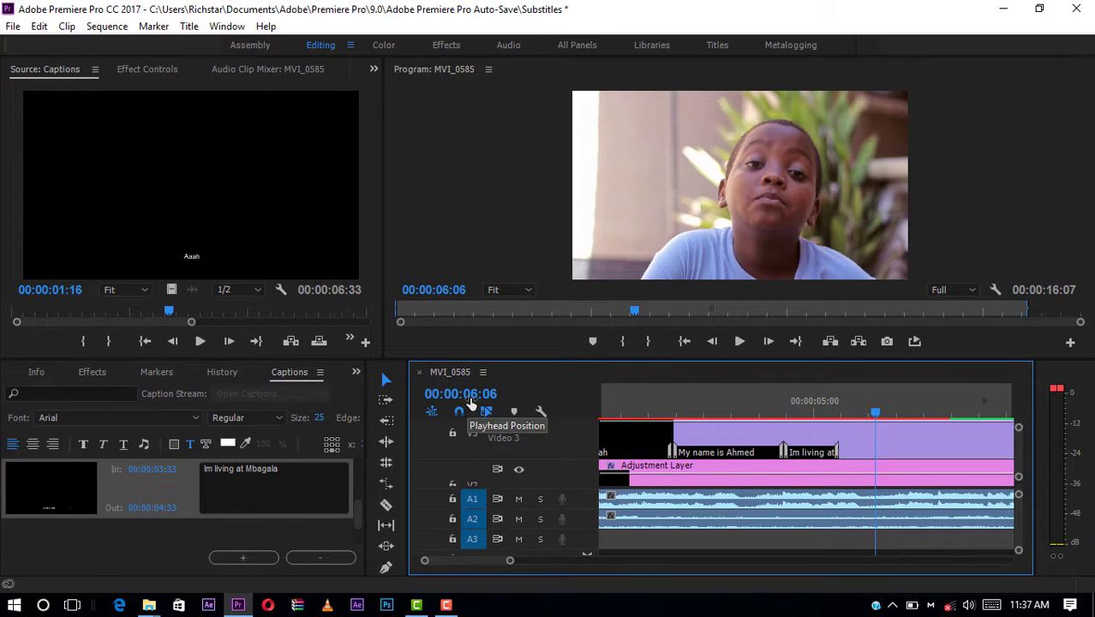
pyautogui.click(160, 508)
pyautogui.moveTo(161, 507); pyautogui.dragTo(170, 507)
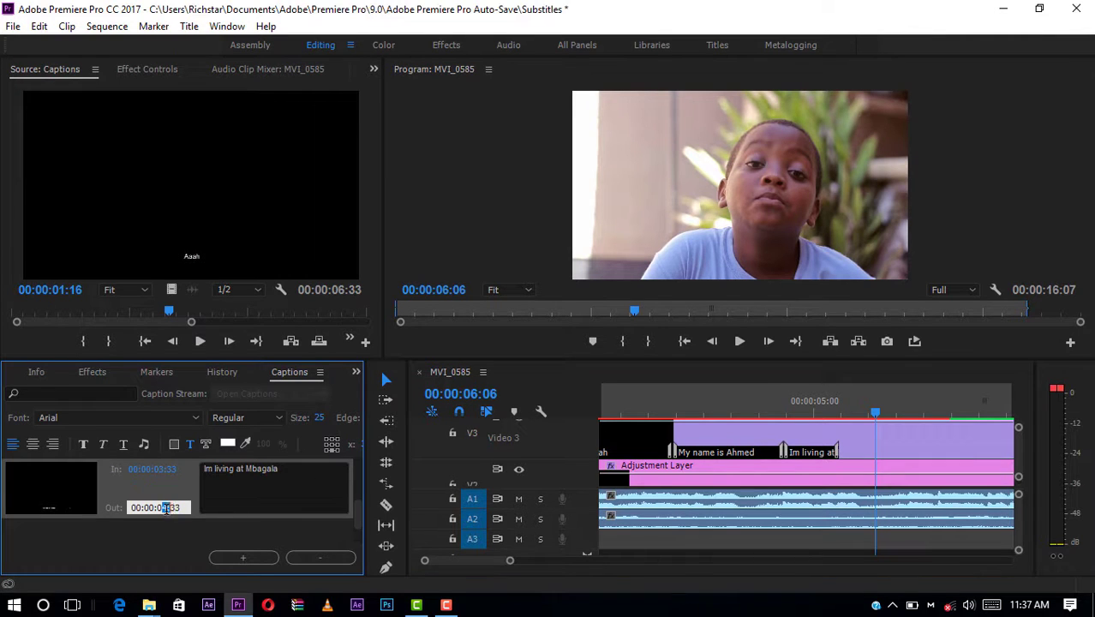
pyautogui.write('4')
pyautogui.moveTo(185, 509); pyautogui.dragTo(174, 508)
pyautogui.write('8')
pyautogui.write('6')
pyautogui.press('Return')
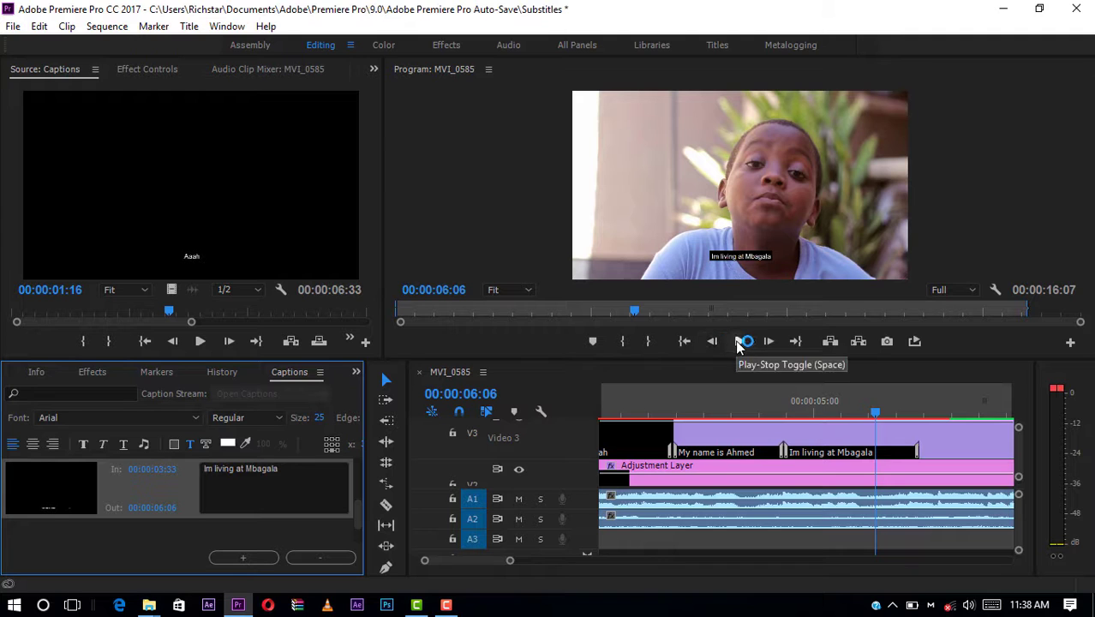
# Check the new timing, then delete the stray duplicate caption clips near the end of V3
pyautogui.click(737, 342)
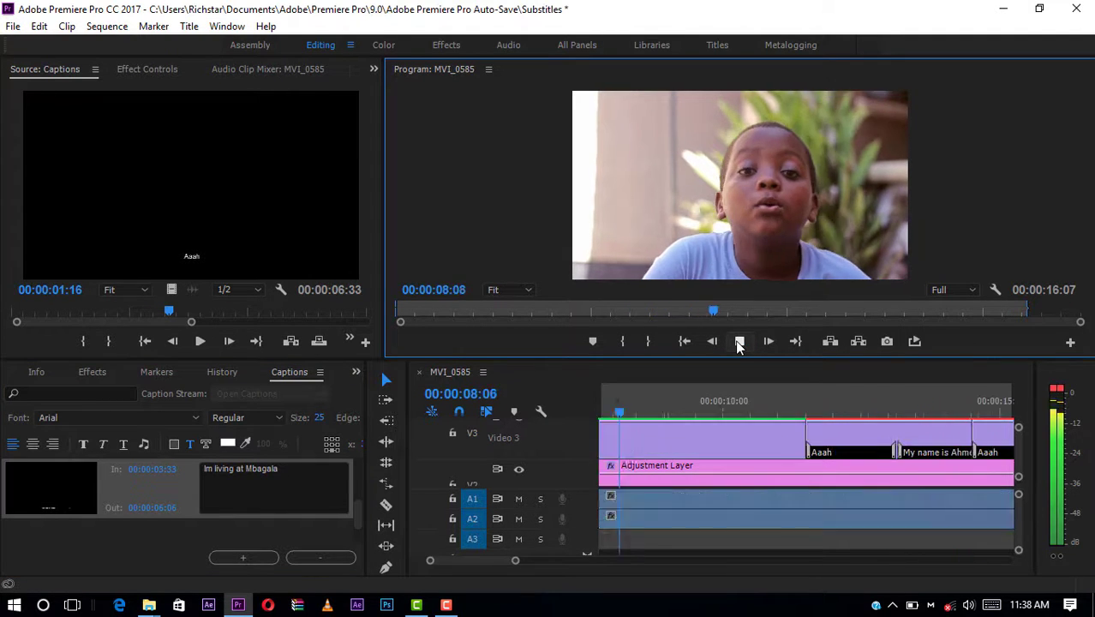
pyautogui.click(738, 342)
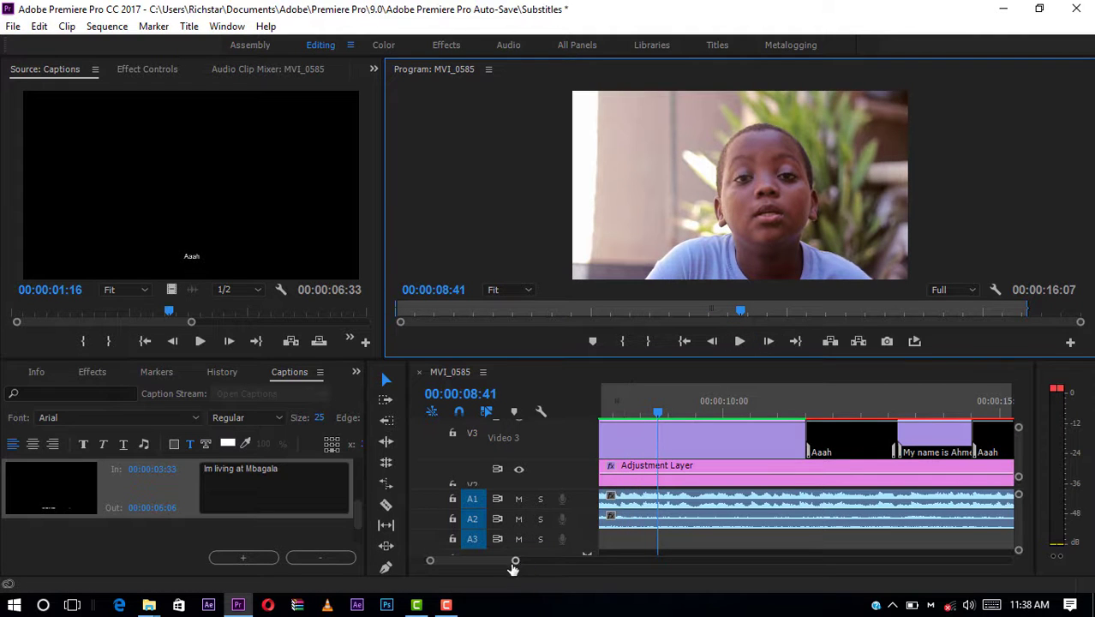
pyautogui.moveTo(515, 561); pyautogui.dragTo(553, 562)
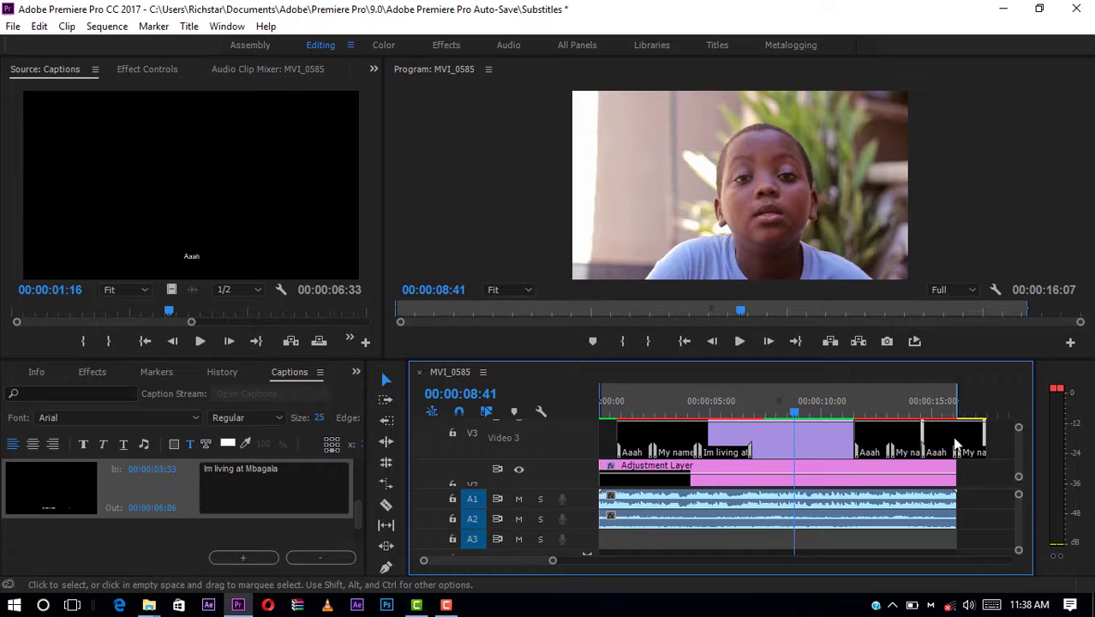
pyautogui.click(891, 437)
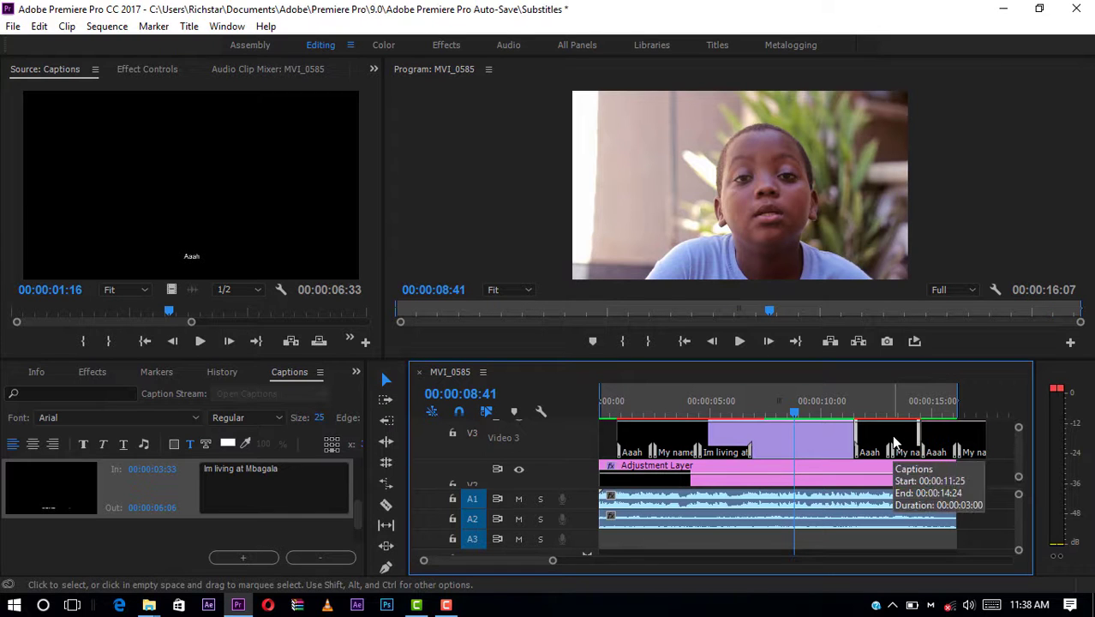
pyautogui.press('Delete')
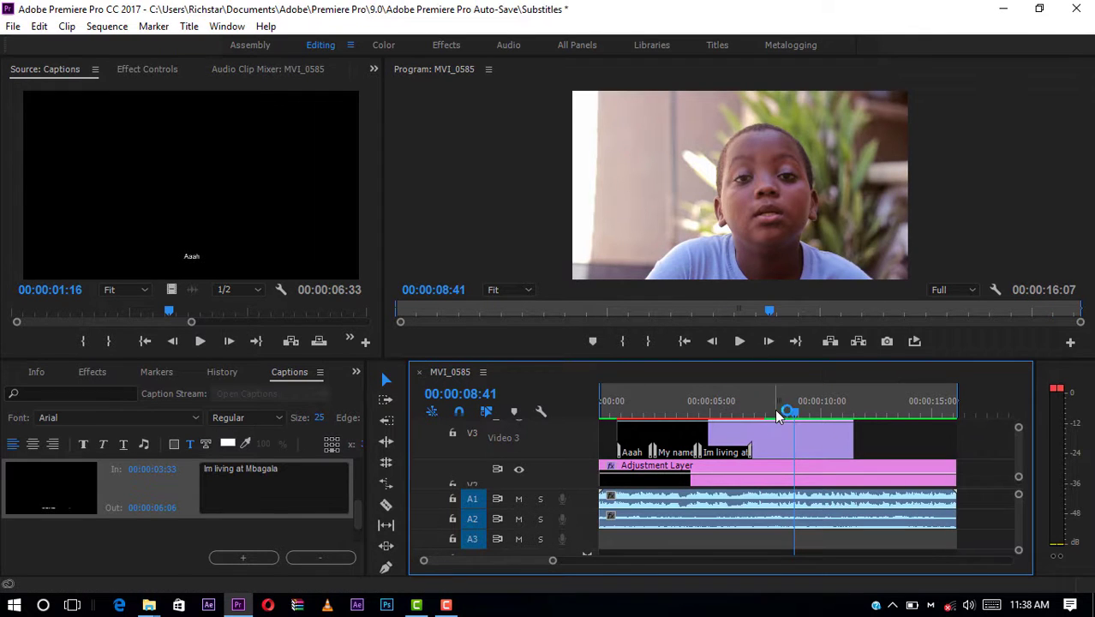
# Replay the section around 00:00:07:19–00:00:08:09 to review the caption timing
pyautogui.click(773, 409)
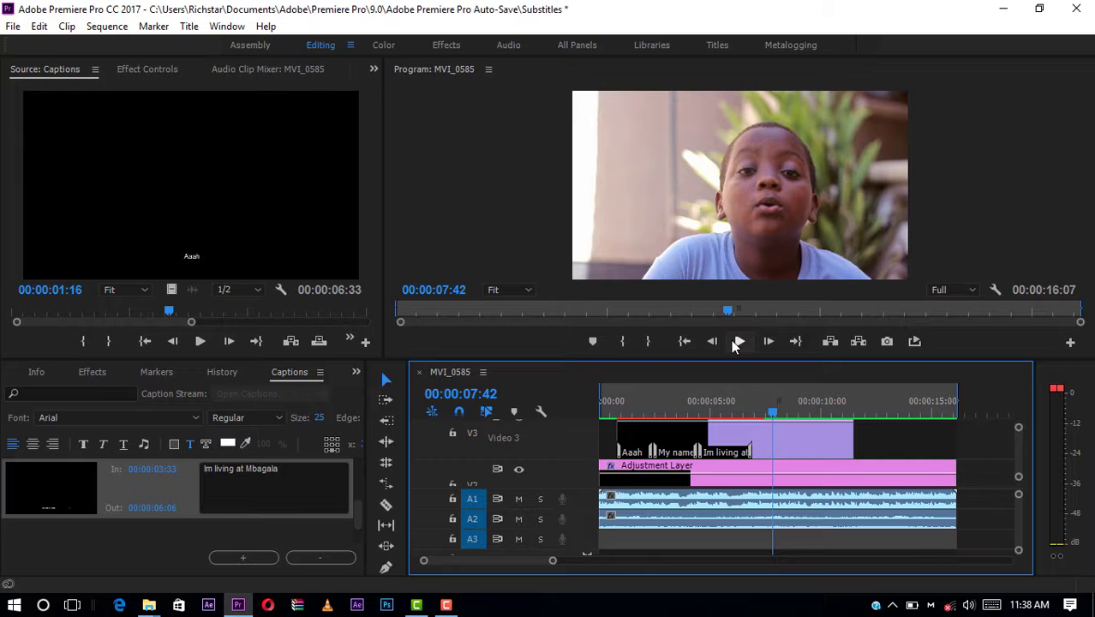
pyautogui.click(739, 341)
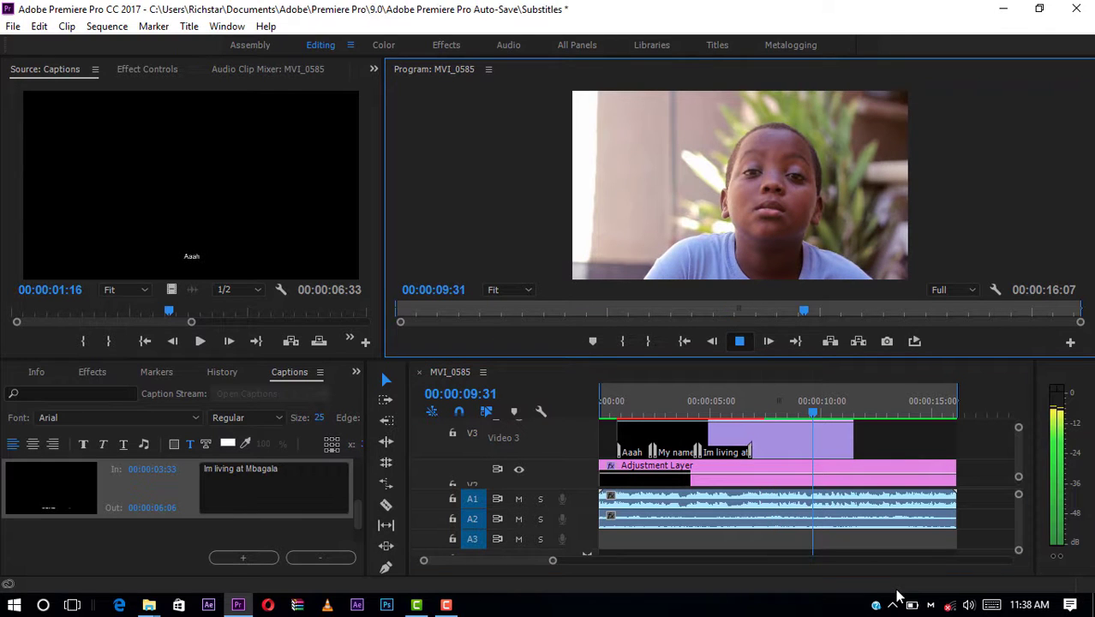
pyautogui.click(774, 408)
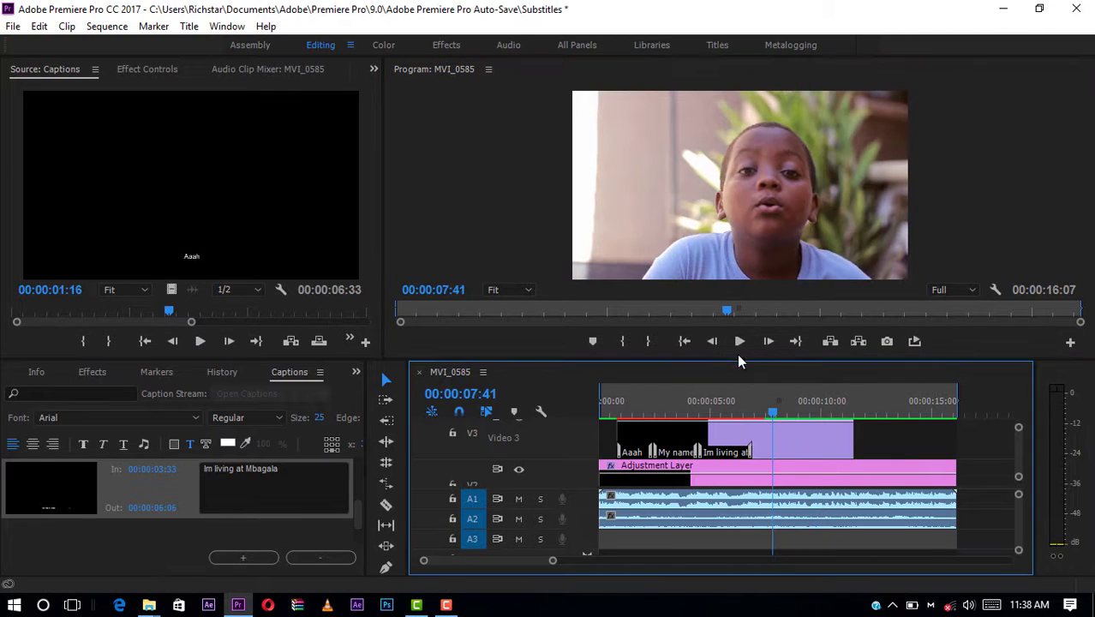
pyautogui.click(738, 342)
pyautogui.click(775, 409)
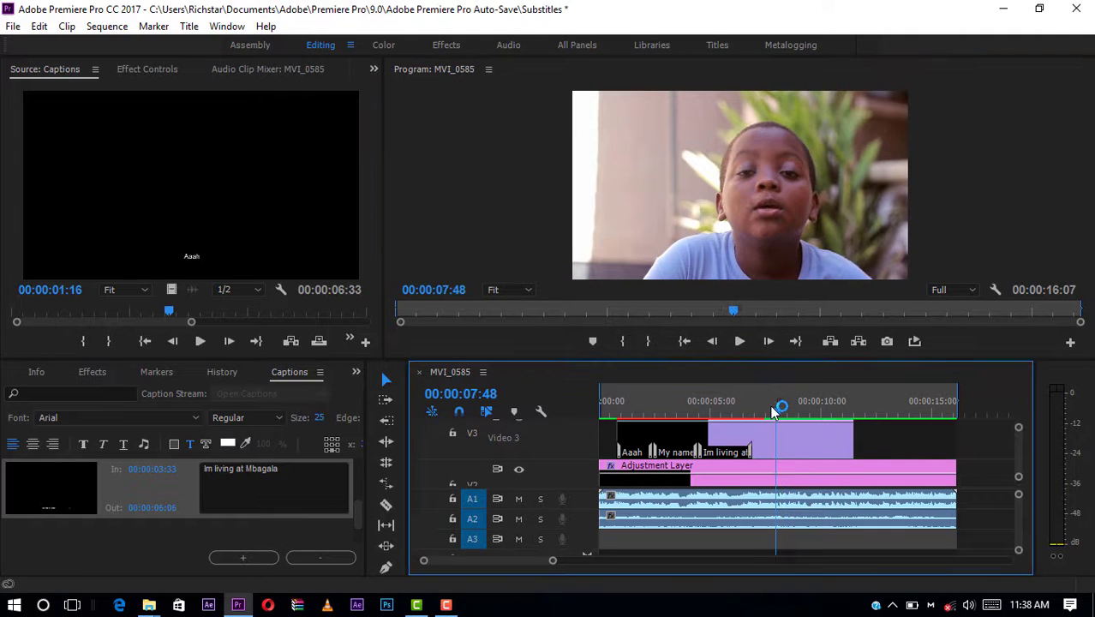
pyautogui.moveTo(774, 412); pyautogui.dragTo(766, 413)
pyautogui.click(740, 342)
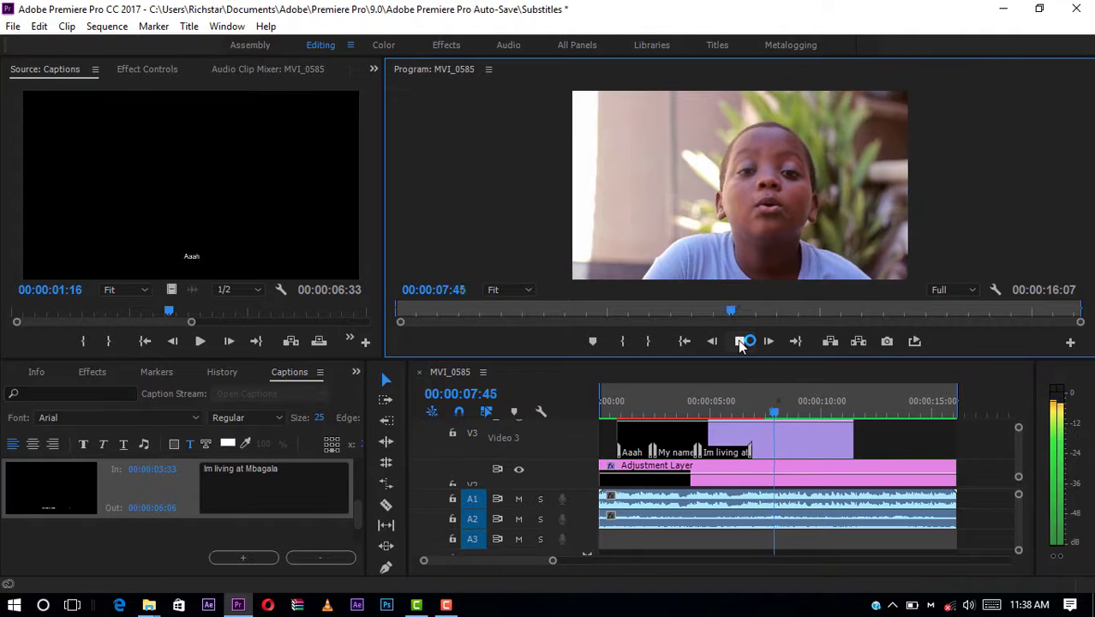
pyautogui.click(763, 408)
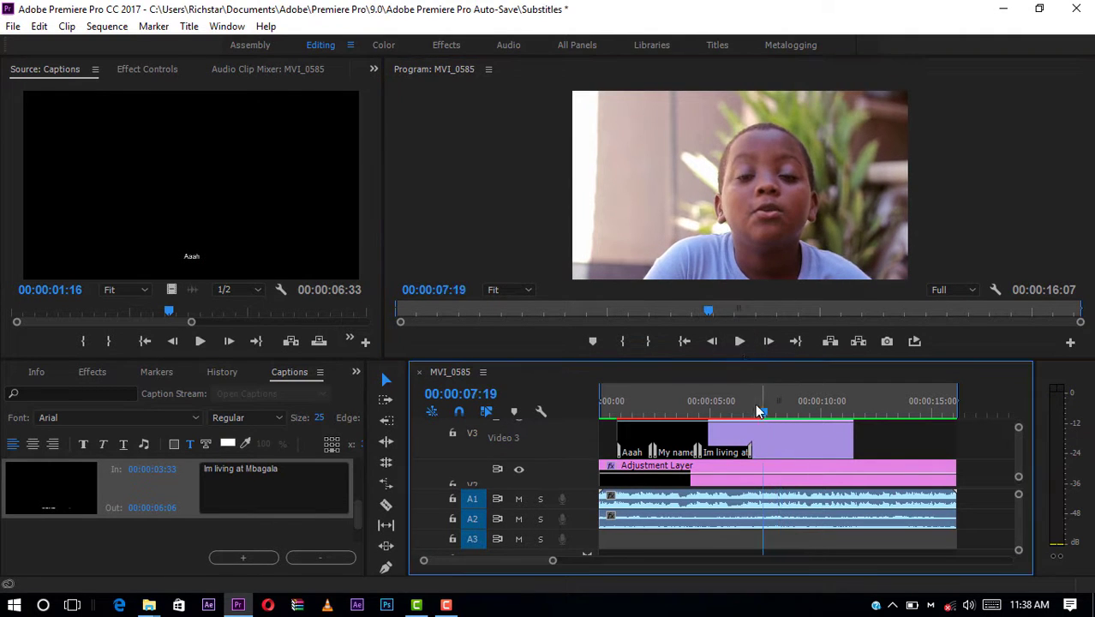
pyautogui.click(740, 341)
pyautogui.click(740, 342)
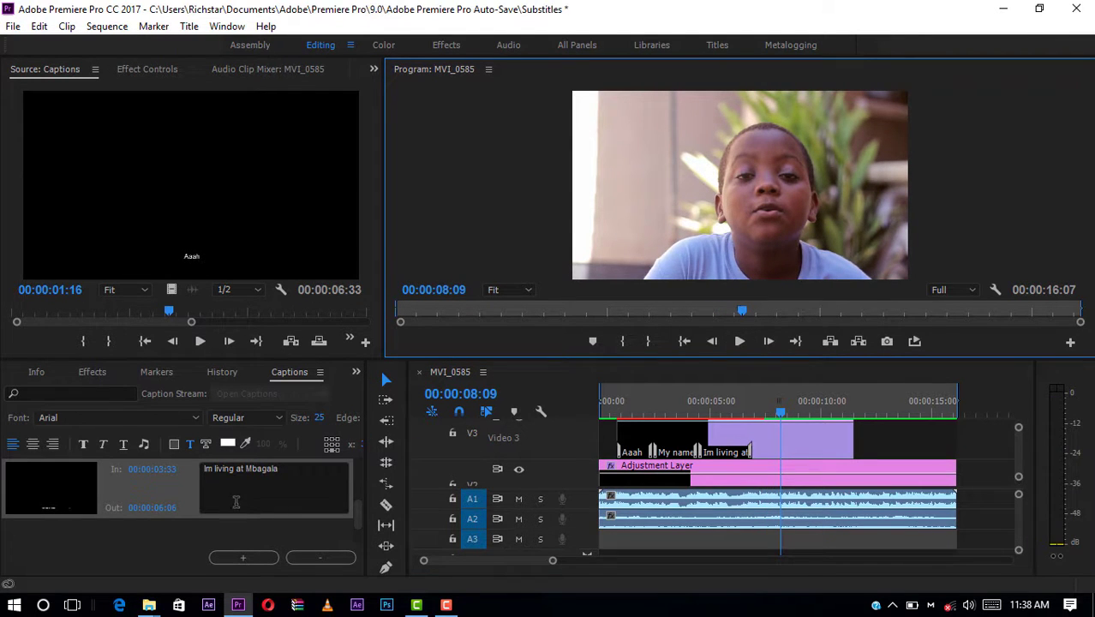
# Add a new caption after the last one reading 'If you are watching this video'
pyautogui.click(246, 554)
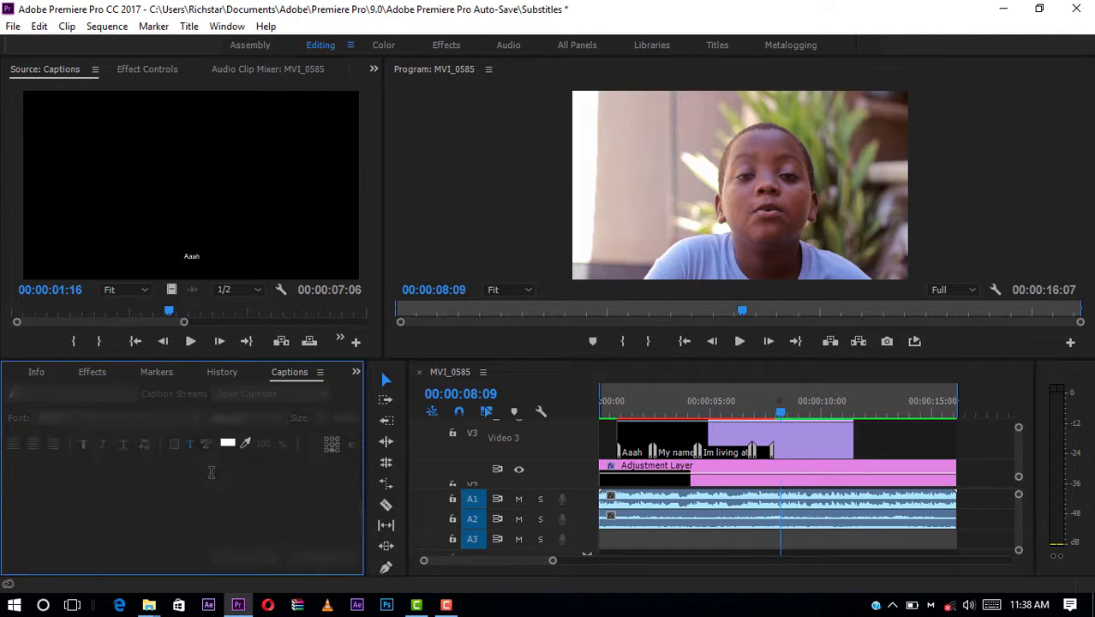
pyautogui.scroll(-3, 281, 508)
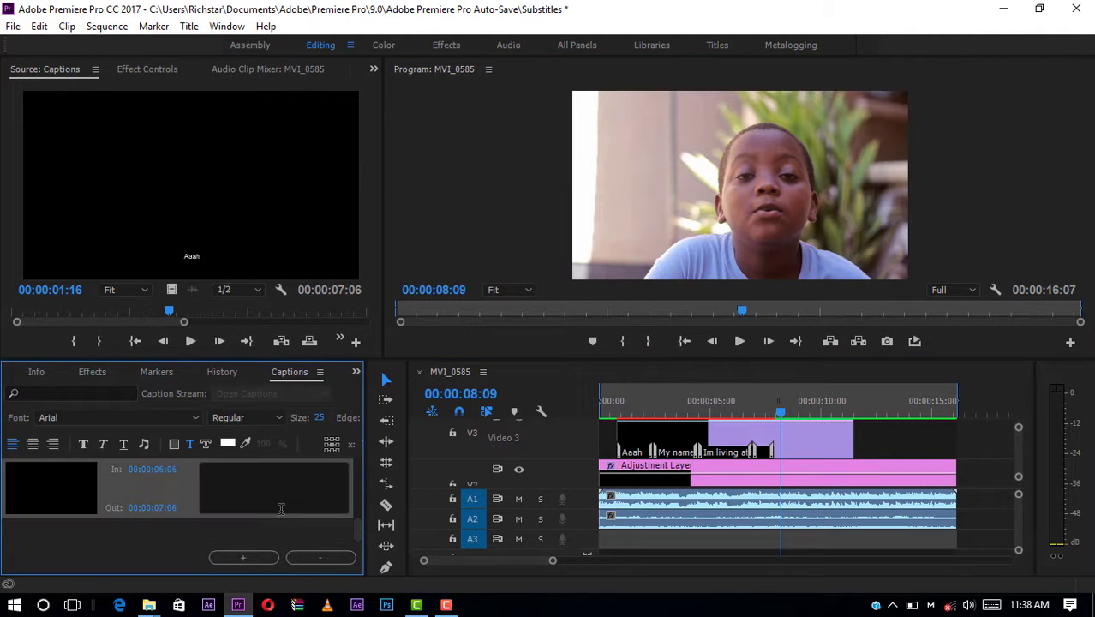
pyautogui.click(230, 475)
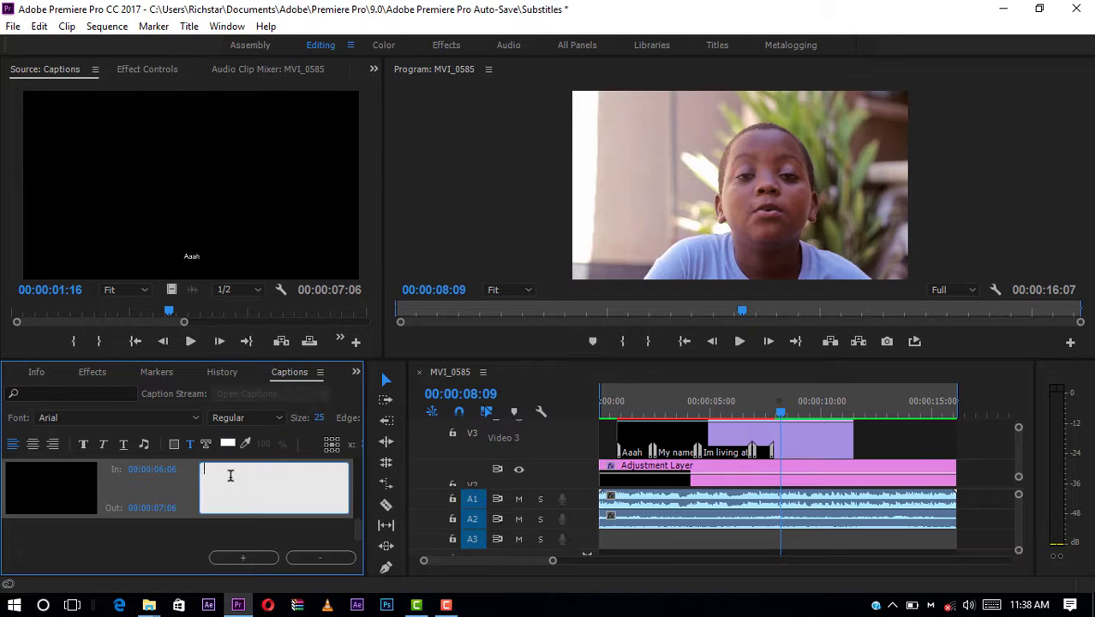
pyautogui.write('I')
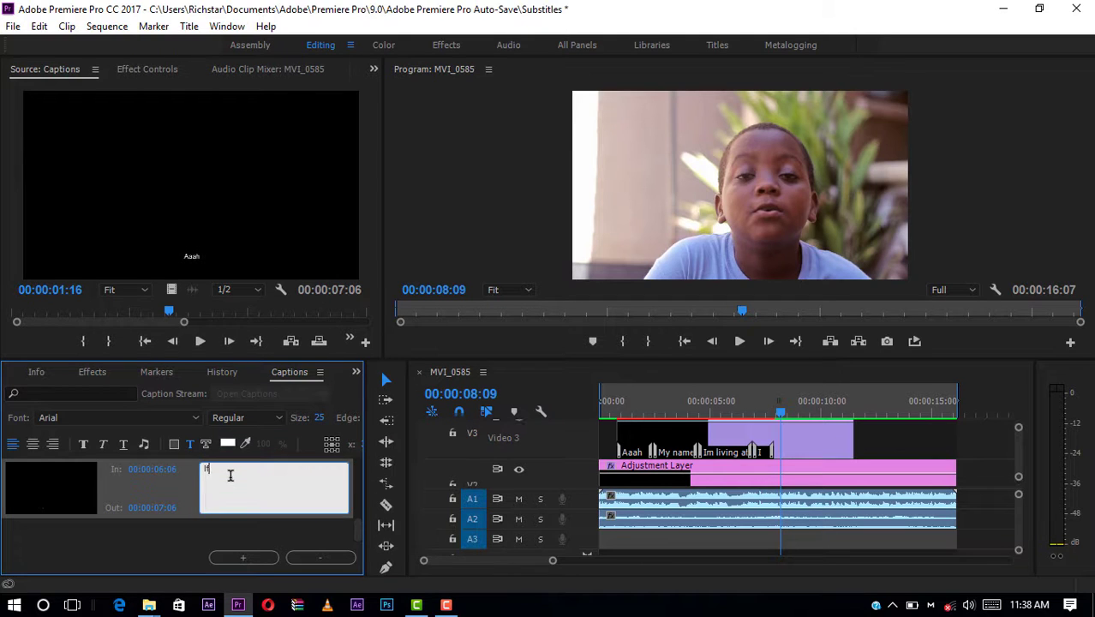
pyautogui.write('f you')
pyautogui.write(' are w')
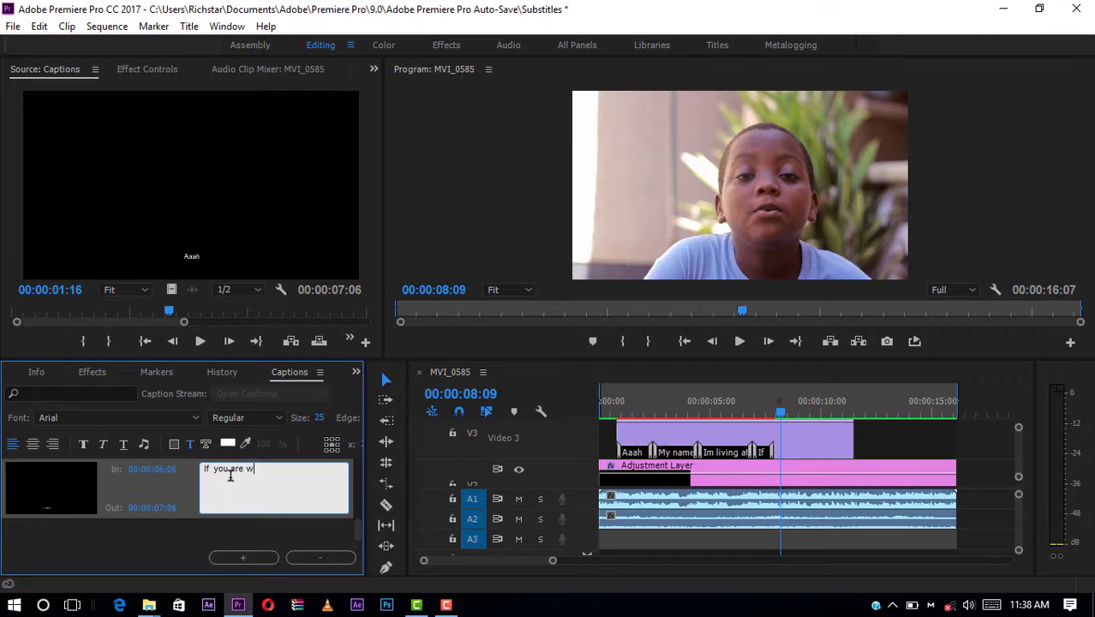
pyautogui.write('atchin')
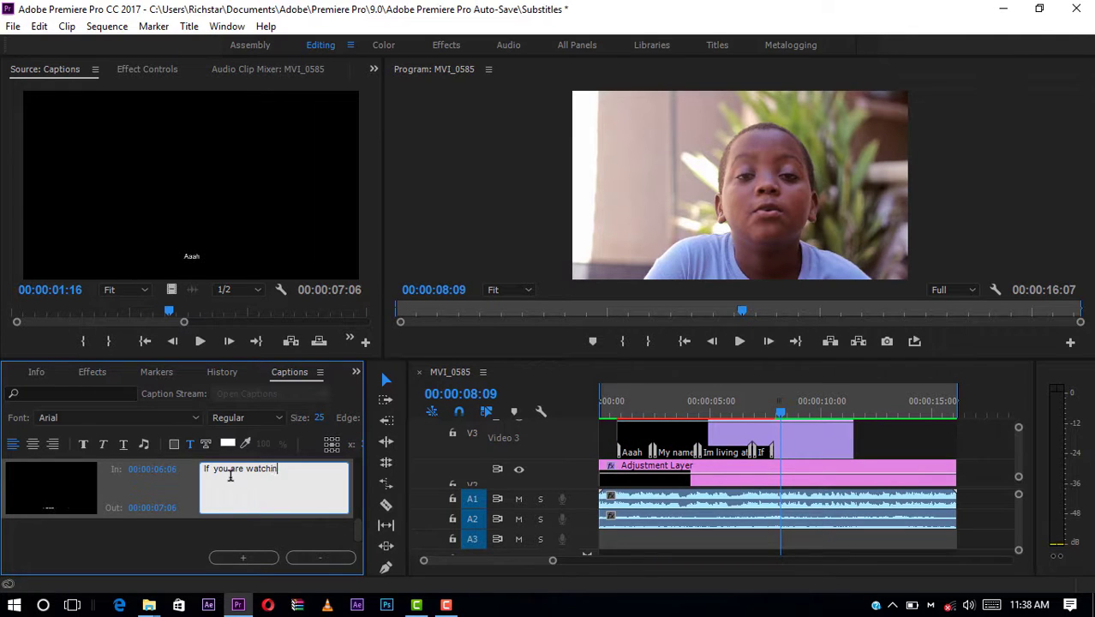
pyautogui.write('g ')
pyautogui.write('th')
pyautogui.write('is vid')
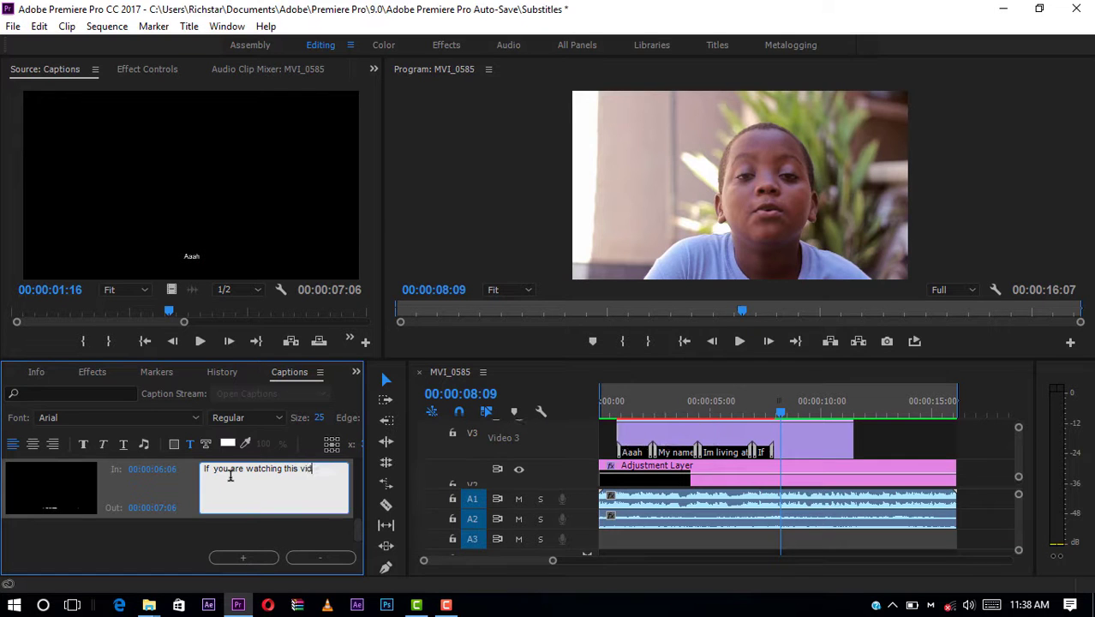
pyautogui.write('eo')
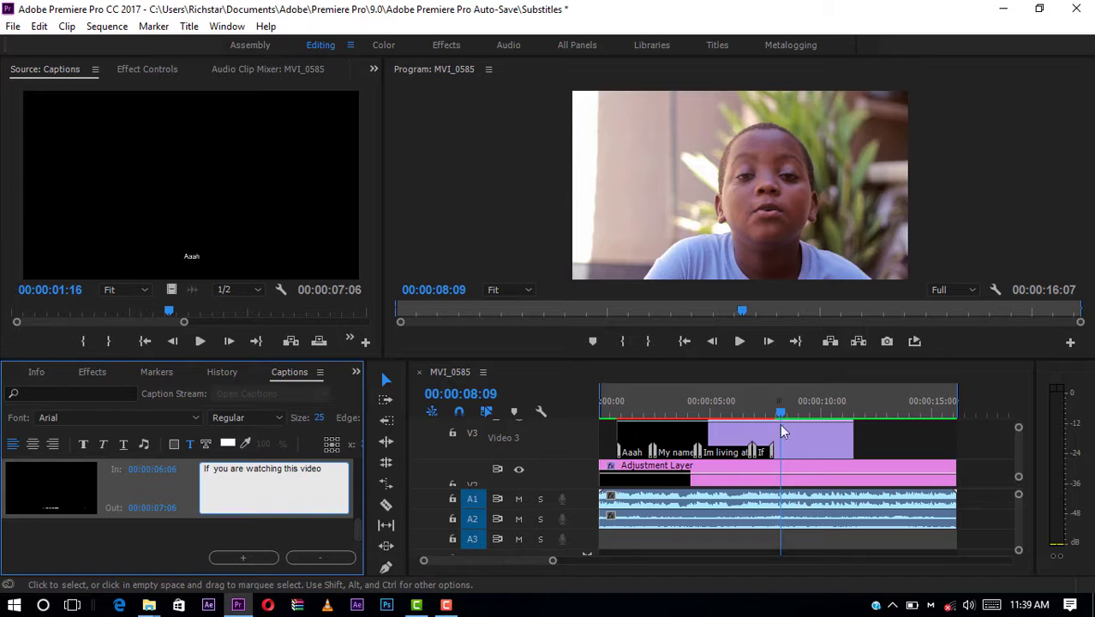
# Play the new caption back from 00:00:07:03
pyautogui.click(757, 416)
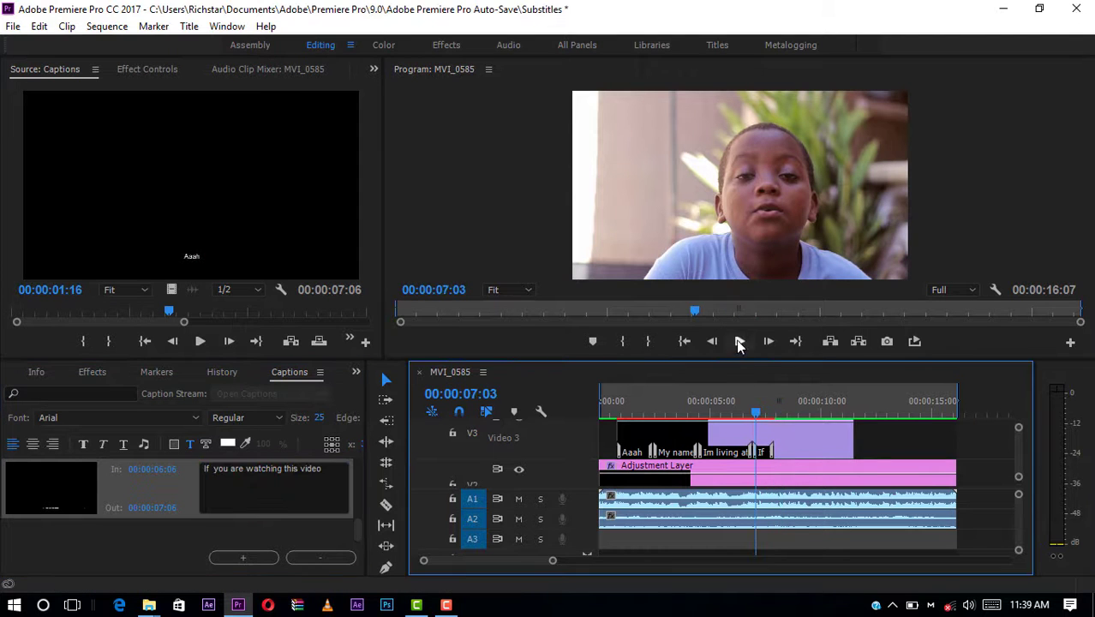
pyautogui.click(740, 341)
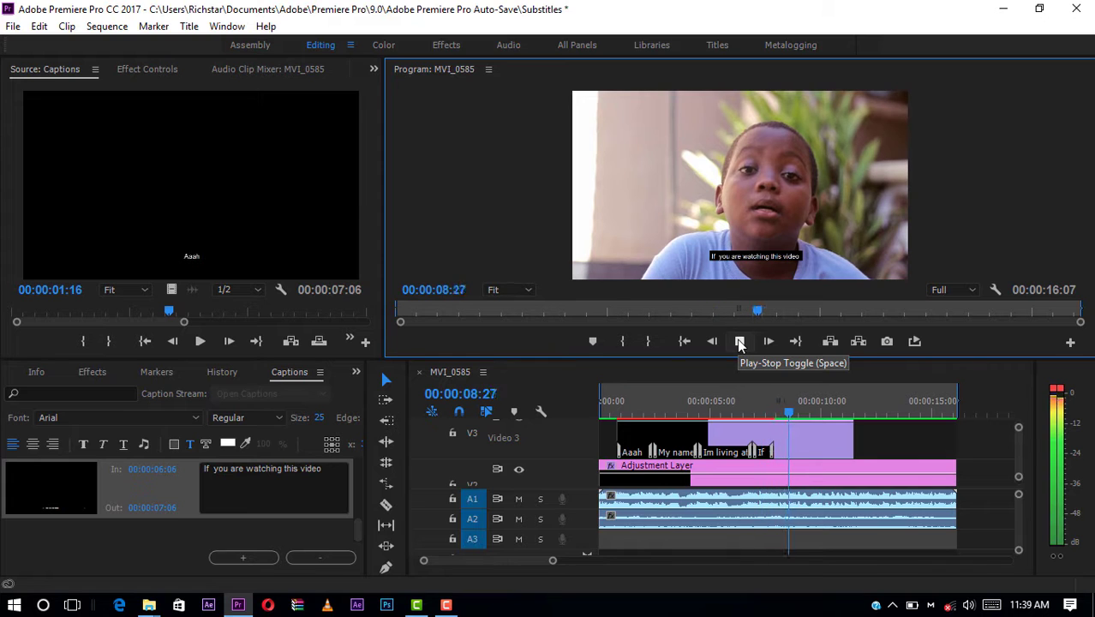
pyautogui.click(740, 341)
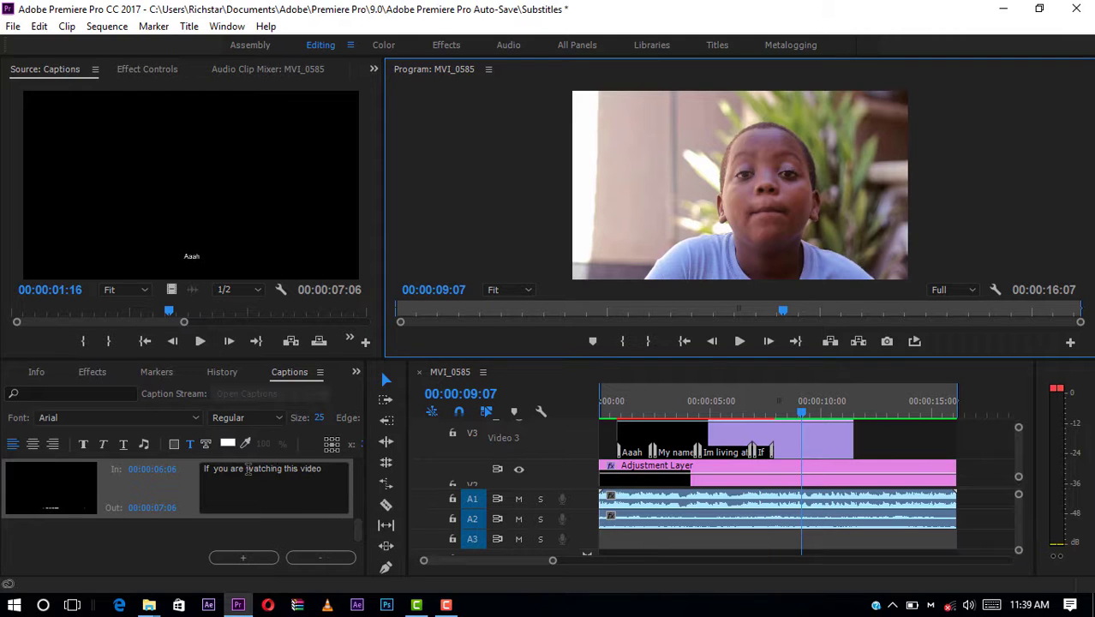
# Reword the caption to 'If you are have watched this video' and play it back
pyautogui.click(247, 468)
pyautogui.write('have')
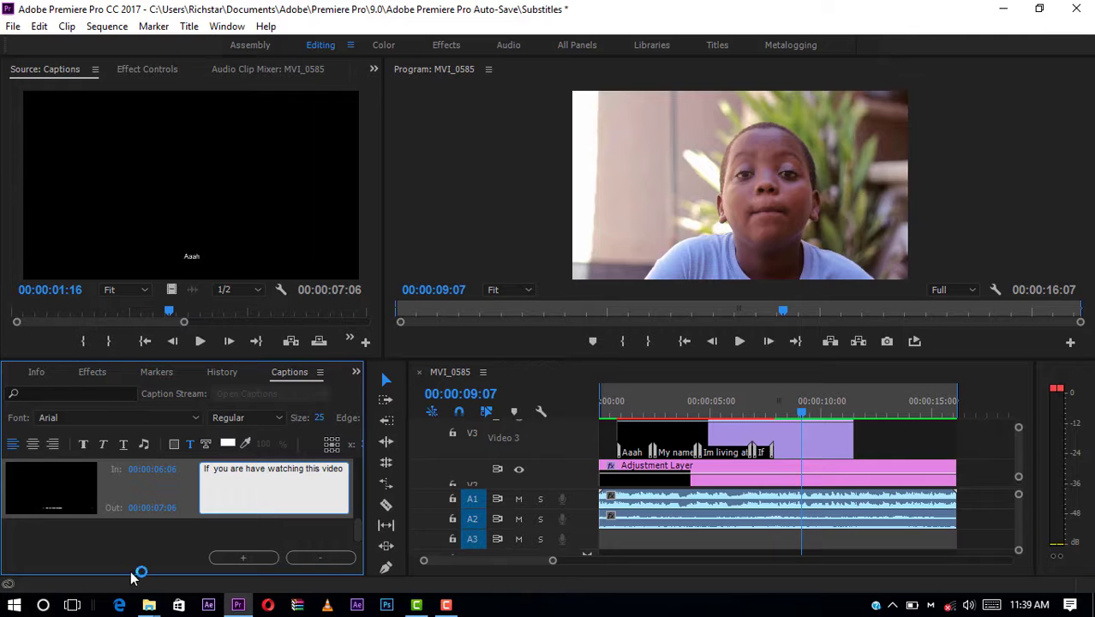
pyautogui.moveTo(305, 468); pyautogui.dragTo(292, 469)
pyautogui.write('ed')
pyautogui.click(777, 412)
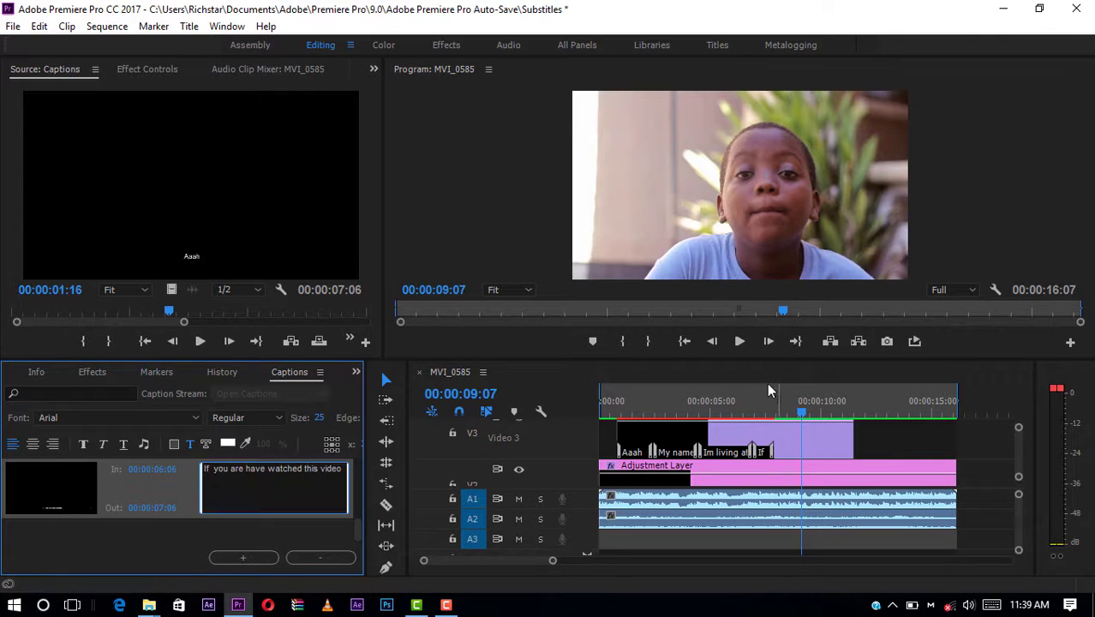
pyautogui.click(741, 343)
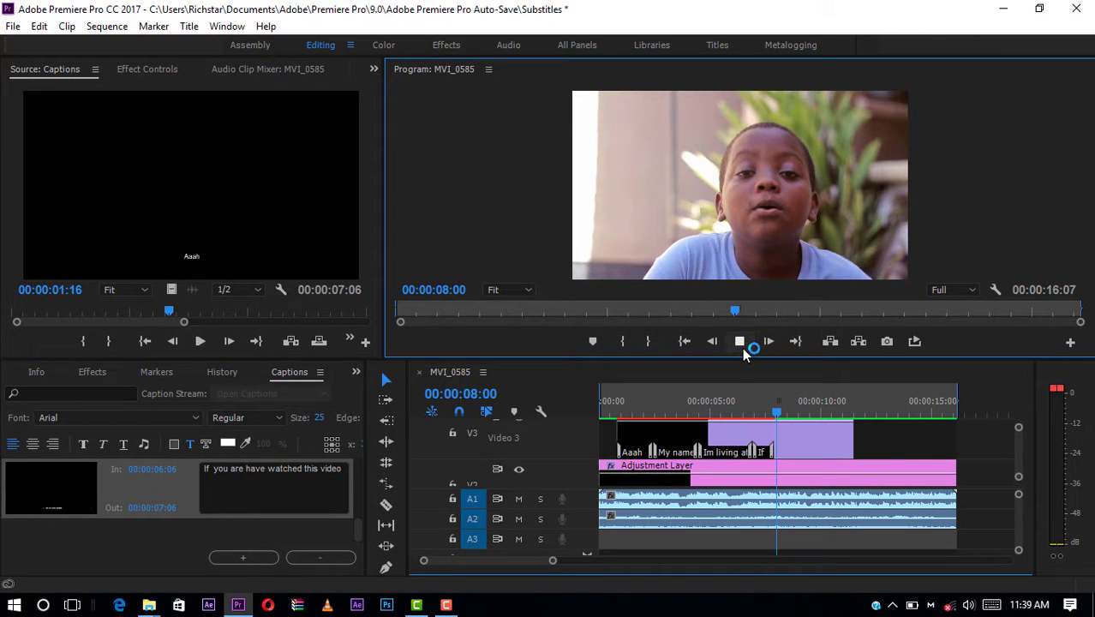
pyautogui.click(742, 345)
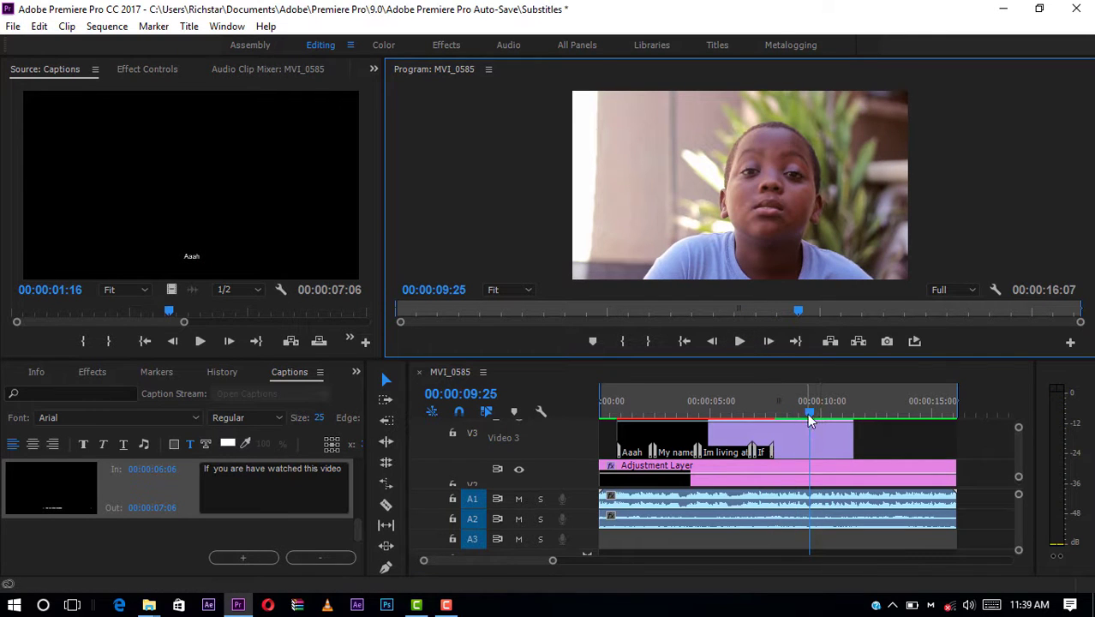
# Place the playhead at 00:00:09:07 and move the caption's Out time to just past nine seconds
pyautogui.moveTo(807, 413); pyautogui.dragTo(801, 413)
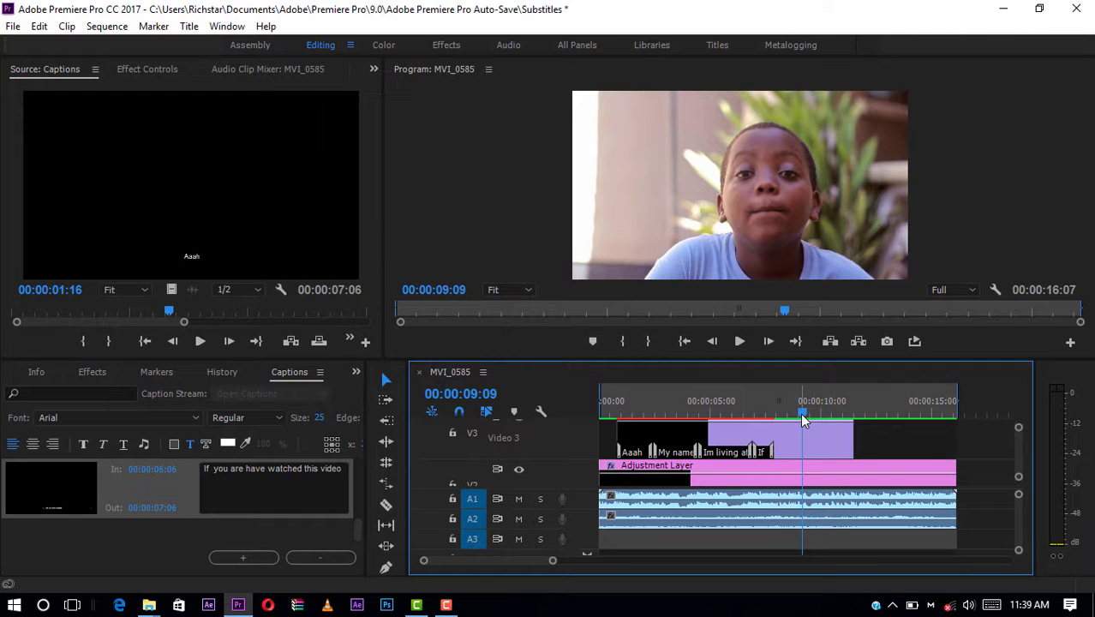
pyautogui.click(802, 414)
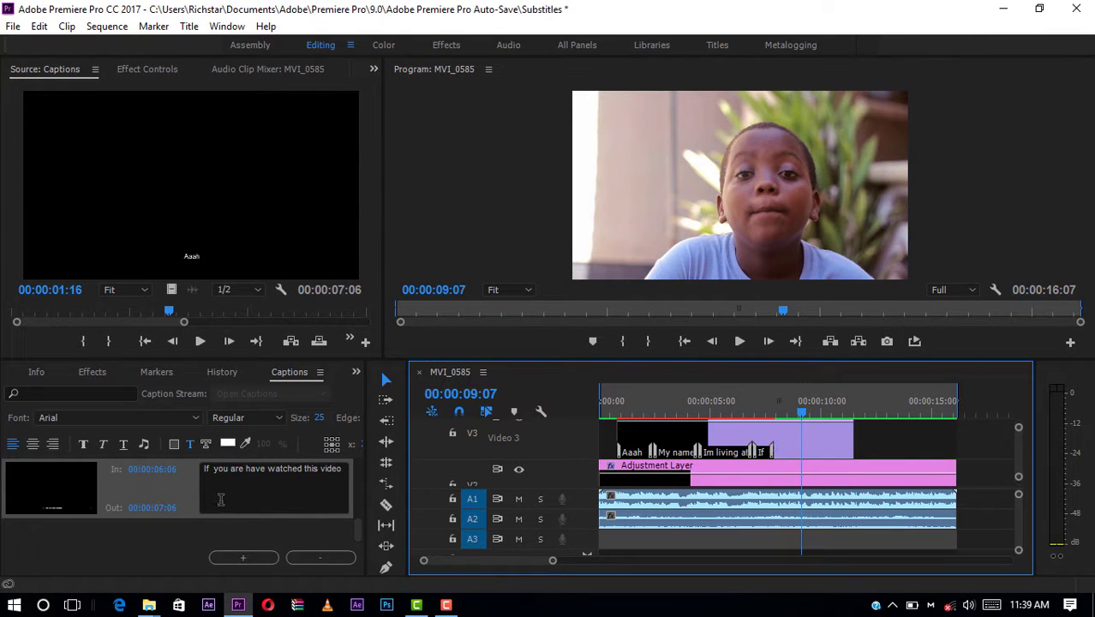
pyautogui.click(164, 506)
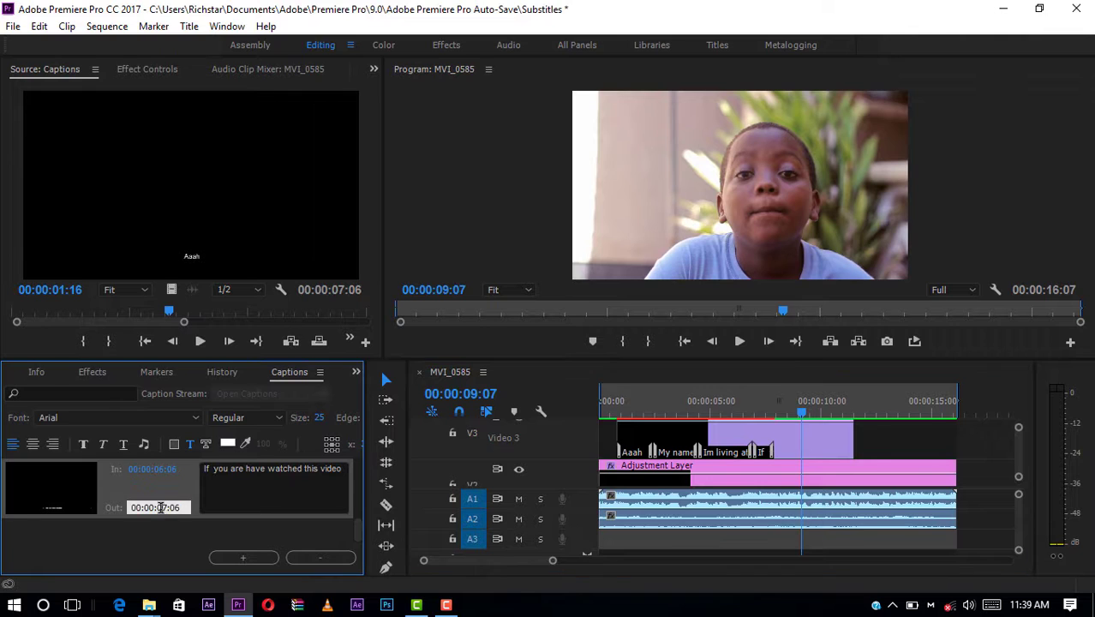
pyautogui.write('9')
pyautogui.moveTo(183, 507); pyautogui.dragTo(177, 506)
pyautogui.write('0')
pyautogui.click(734, 415)
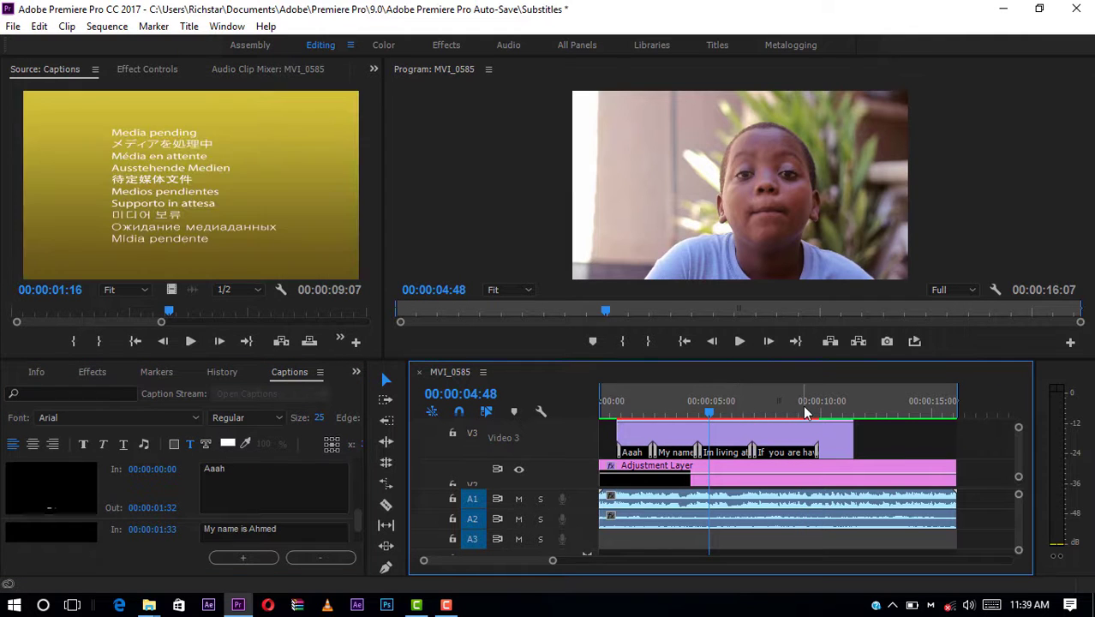
# Drag the V3 captions clip's end out by about 00:00:01:06 and replay the new ending
pyautogui.click(801, 407)
pyautogui.click(740, 341)
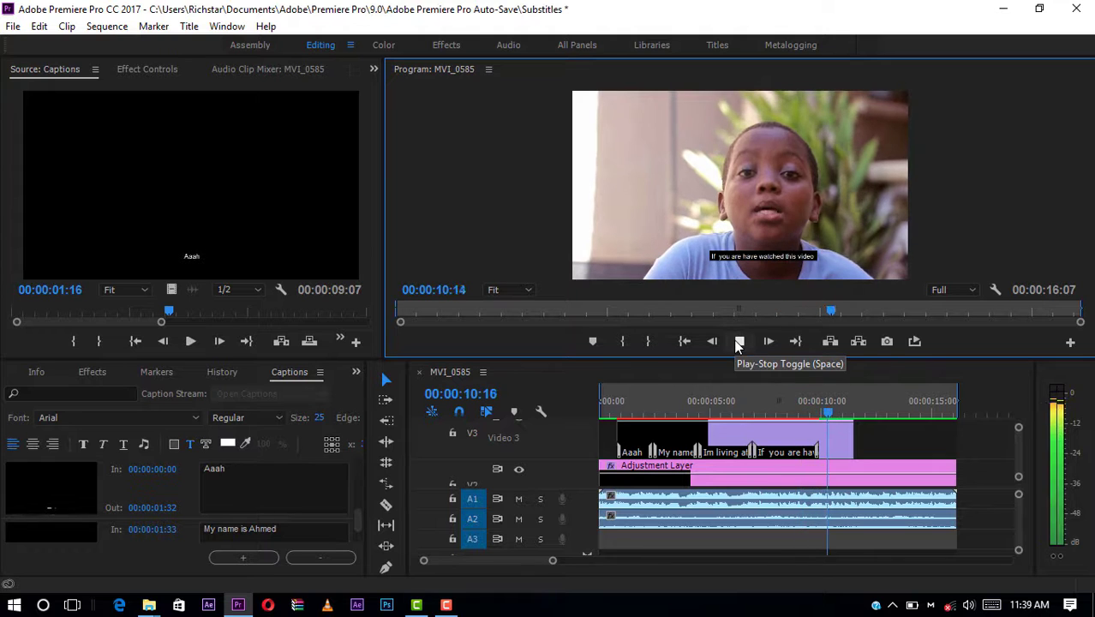
pyautogui.click(739, 341)
pyautogui.moveTo(854, 432); pyautogui.dragTo(925, 435)
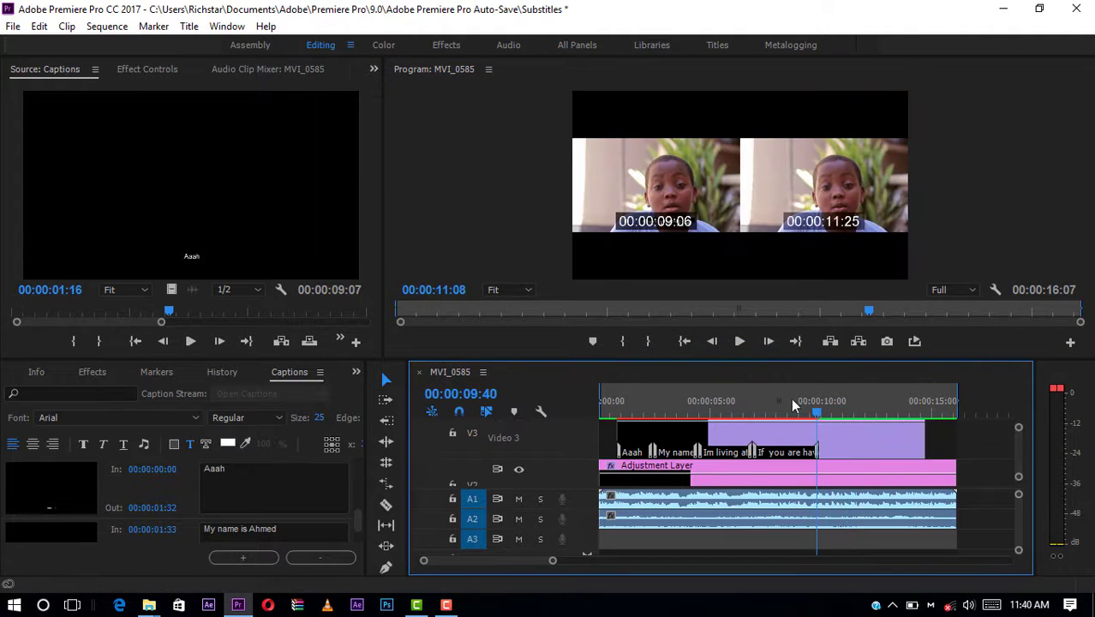
pyautogui.click(740, 343)
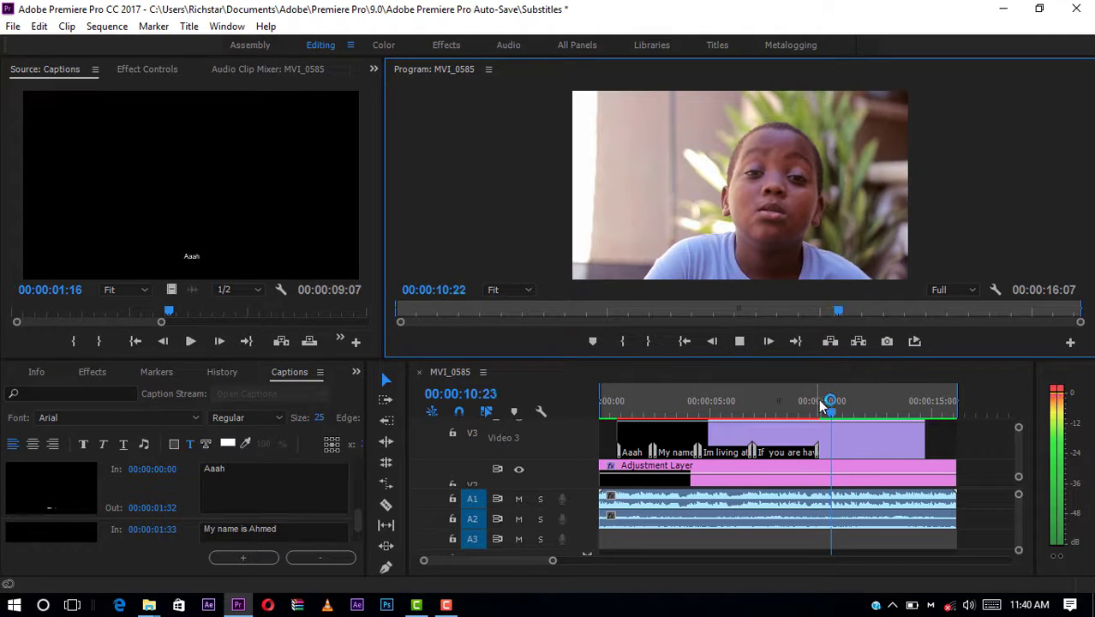
pyautogui.click(740, 342)
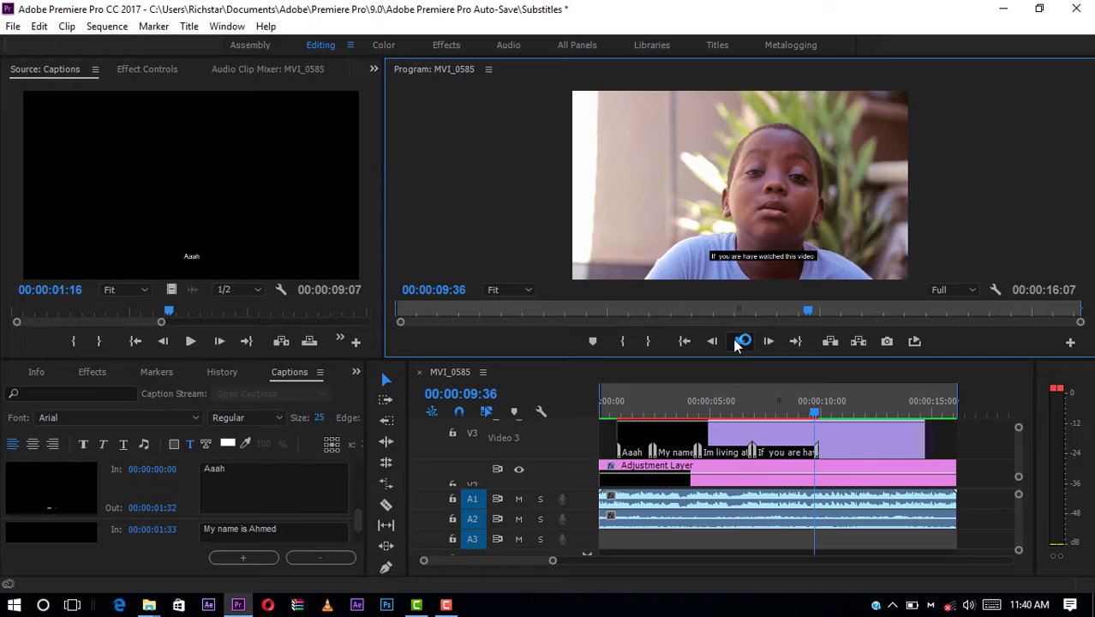
pyautogui.click(740, 342)
pyautogui.click(741, 342)
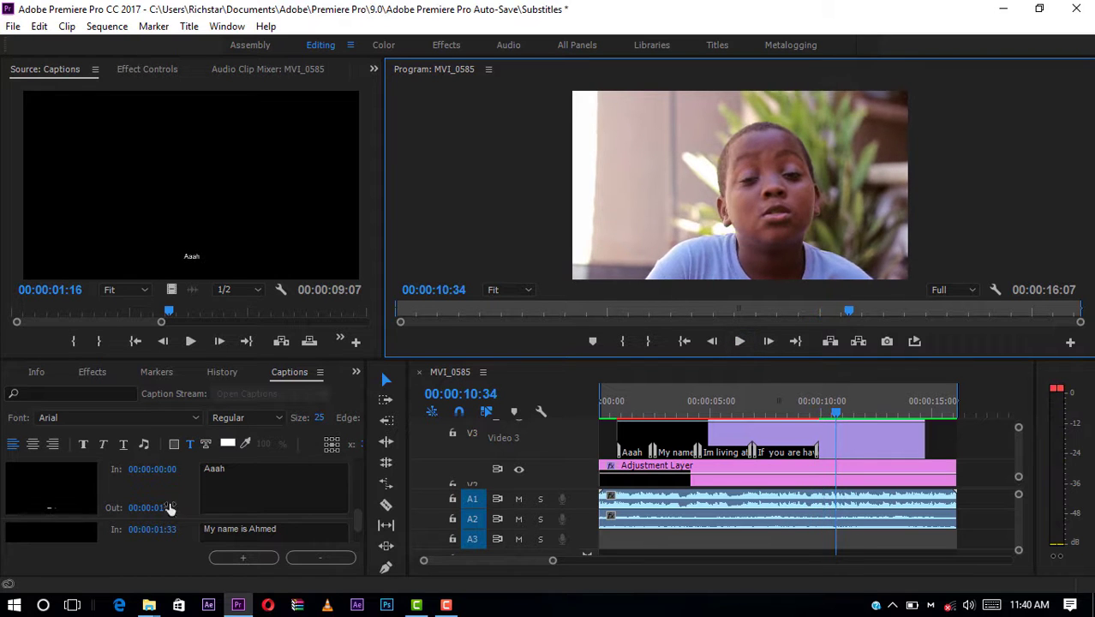
pyautogui.scroll(-3, 189, 516)
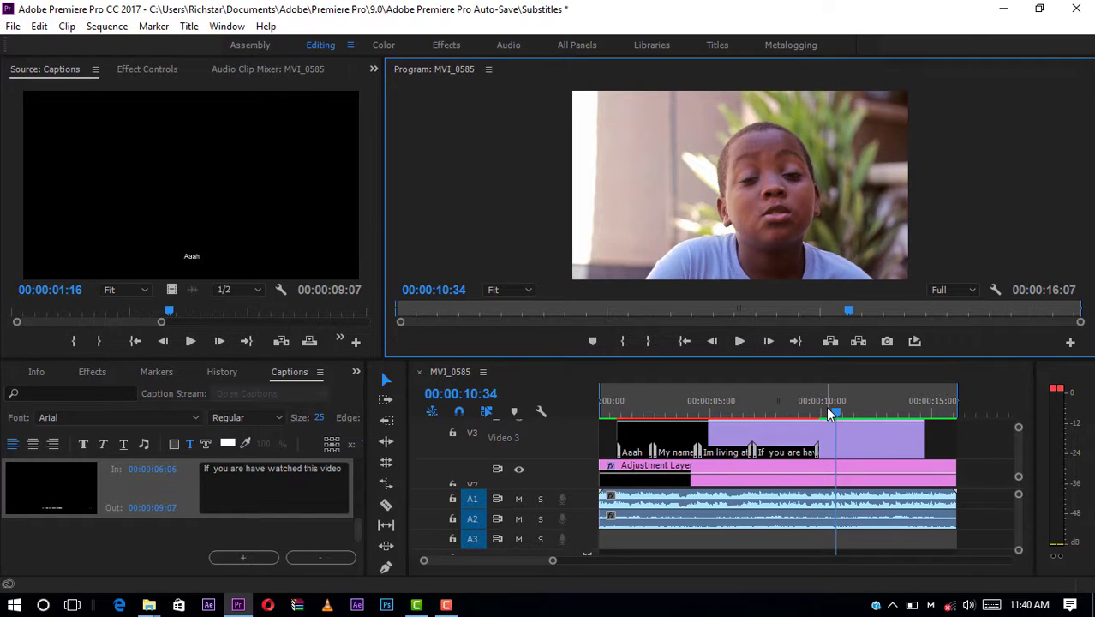
# Add a caption after the previous one reading 'Don't miss to Subscribe !'
pyautogui.click(248, 557)
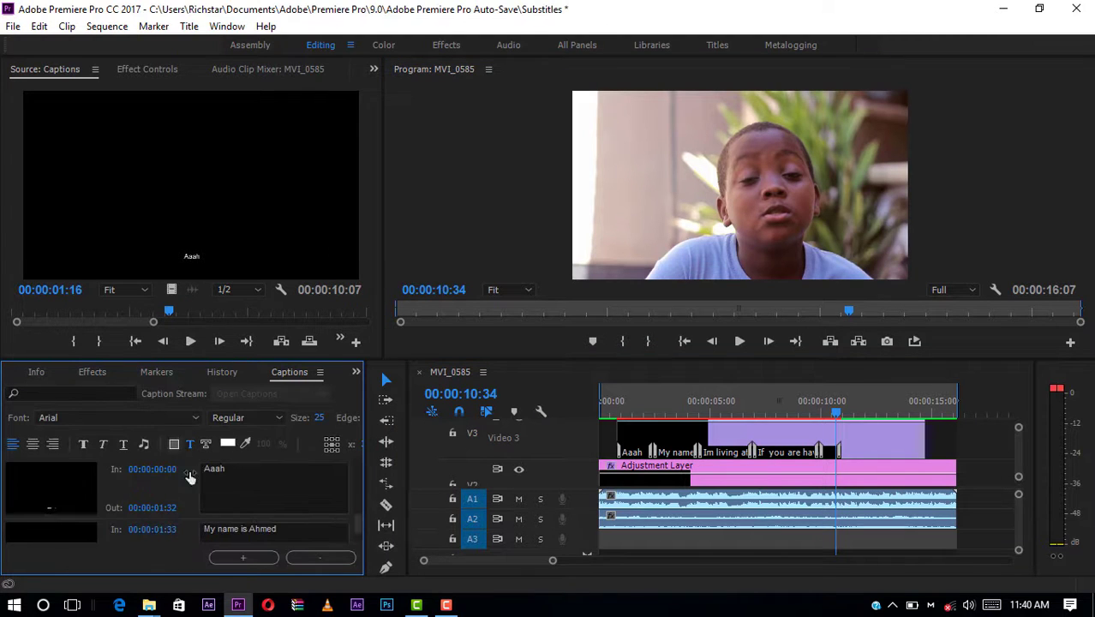
pyautogui.click(228, 478)
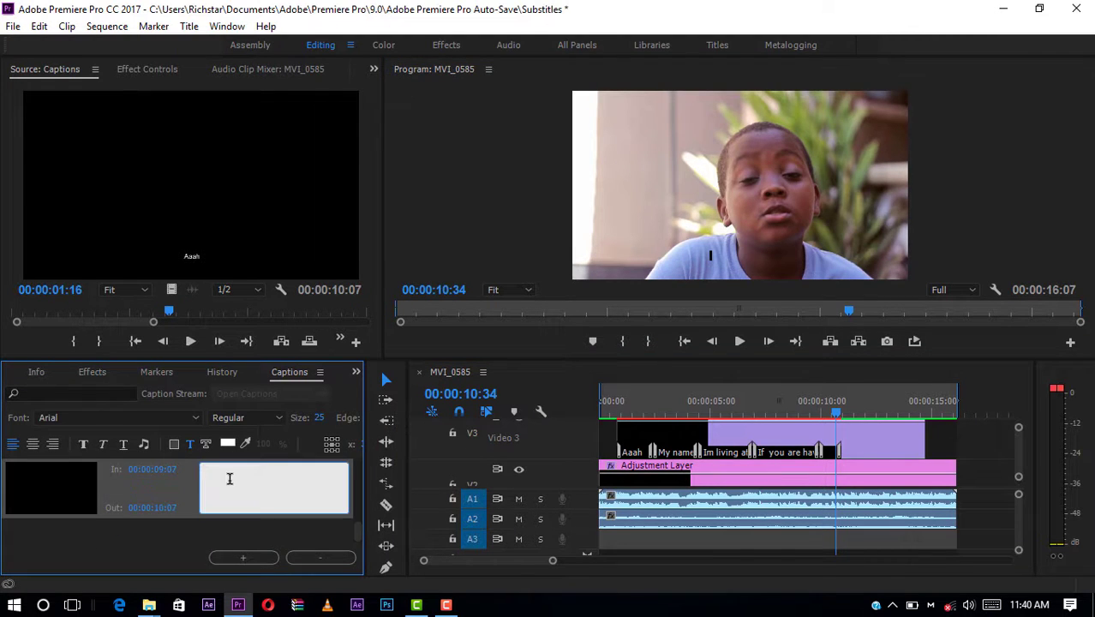
pyautogui.write('D')
pyautogui.write('on')
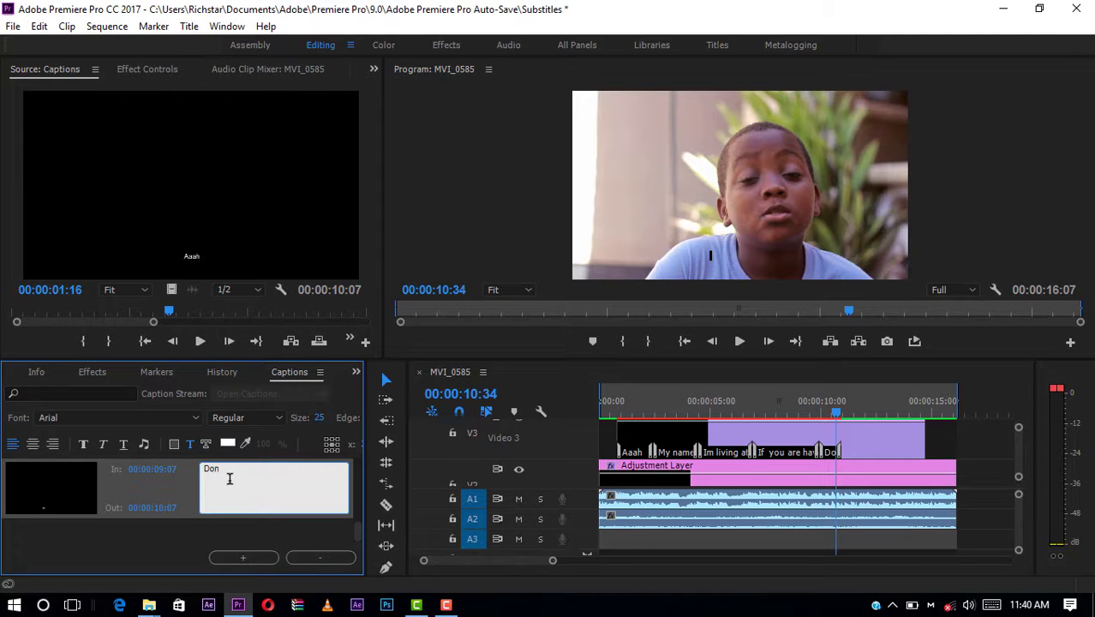
pyautogui.write("'t")
pyautogui.write(' miss')
pyautogui.write(' to ')
pyautogui.write('Su')
pyautogui.write('bsc')
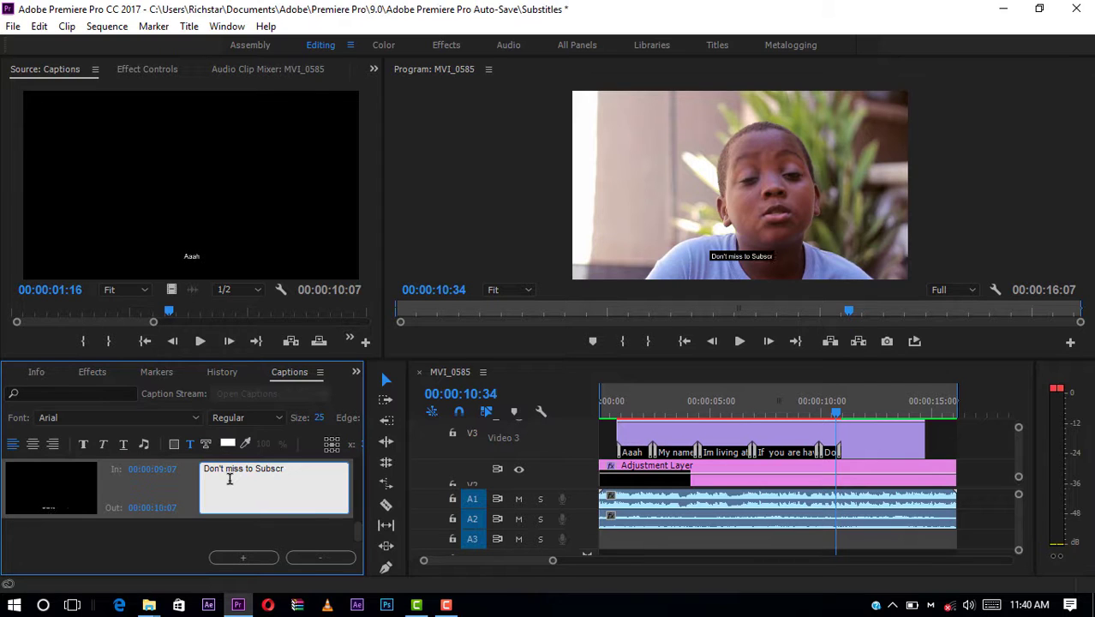
pyautogui.write('ri')
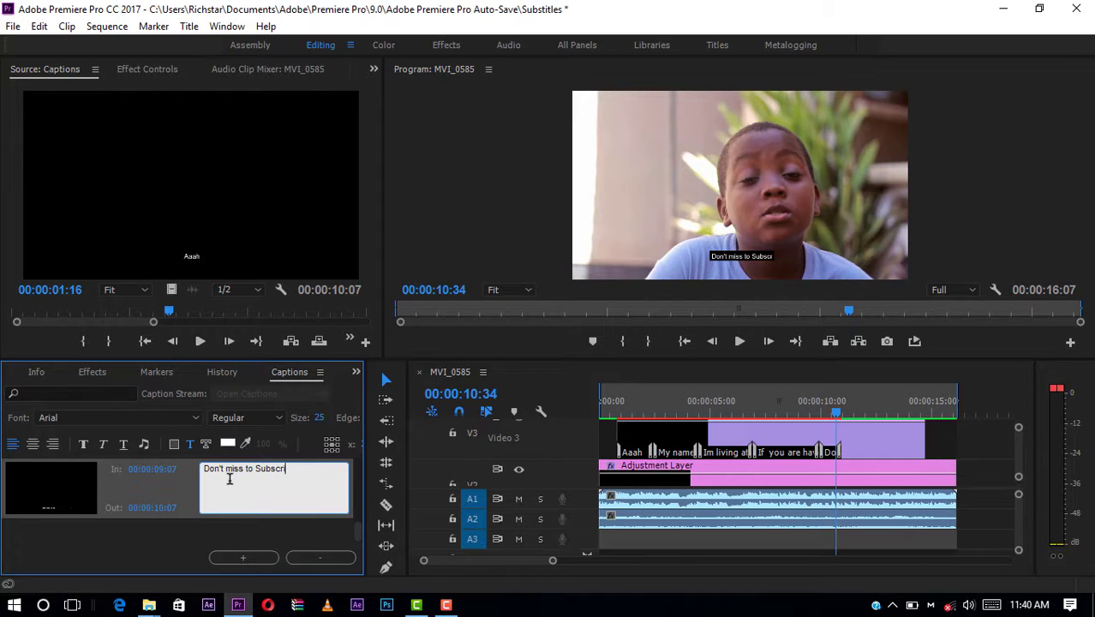
pyautogui.write('be')
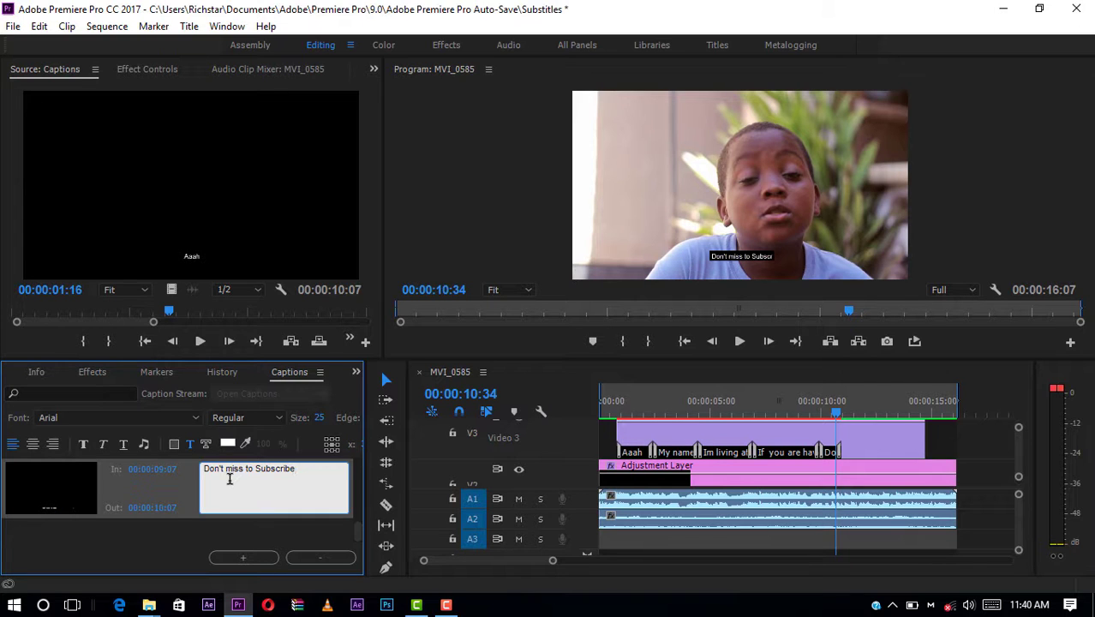
pyautogui.write(' !')
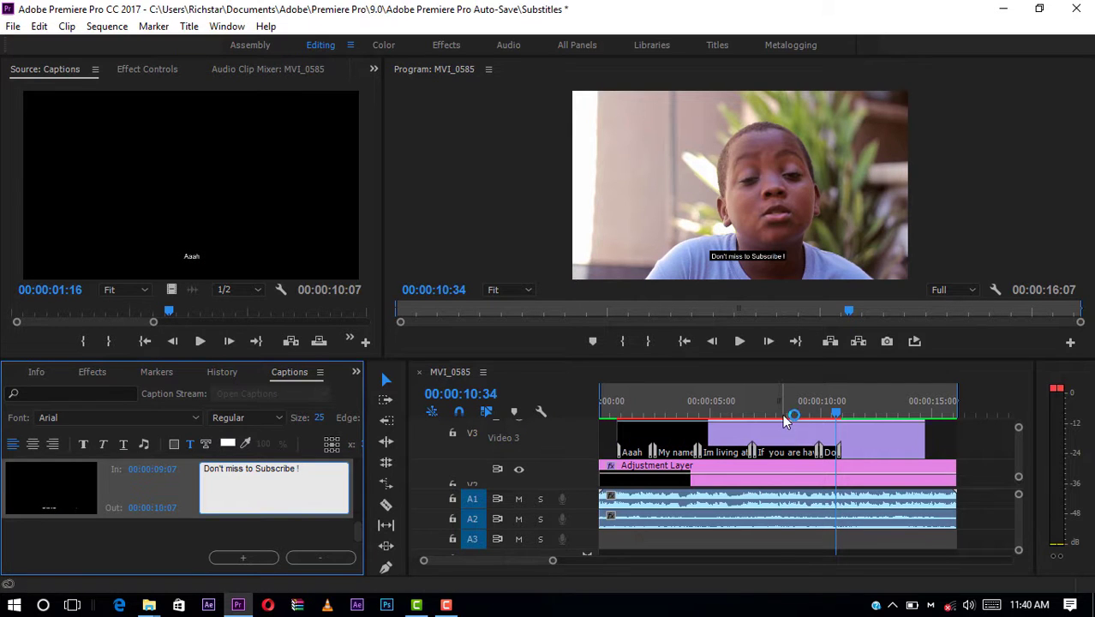
# Preview the subscribe caption over the video, leaving the playhead at 00:00:12:00
pyautogui.click(781, 415)
pyautogui.click(739, 341)
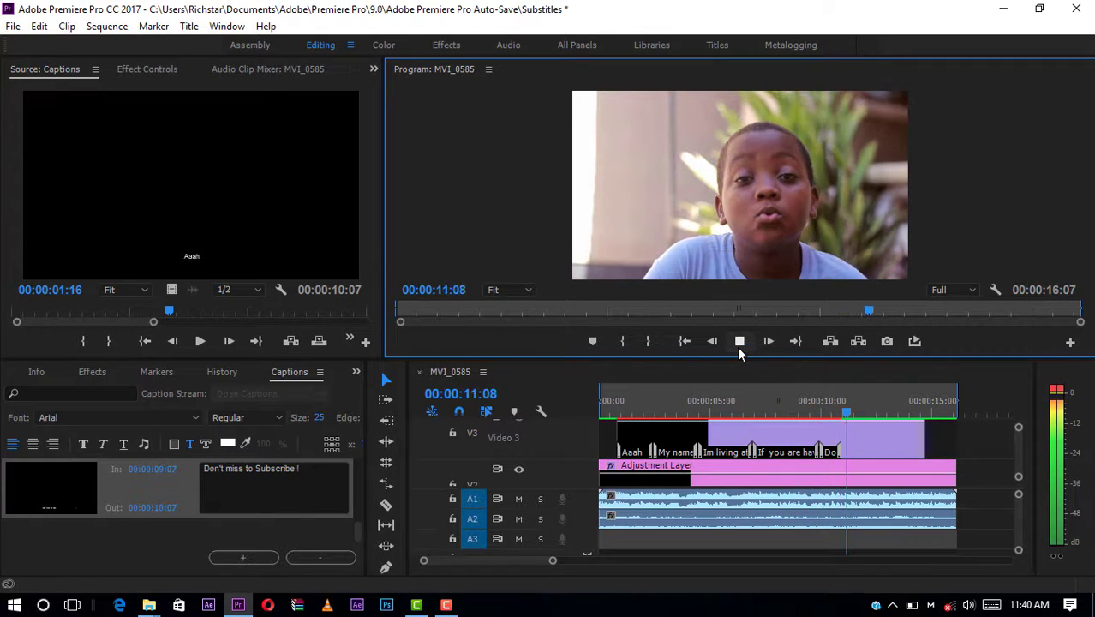
pyautogui.click(826, 412)
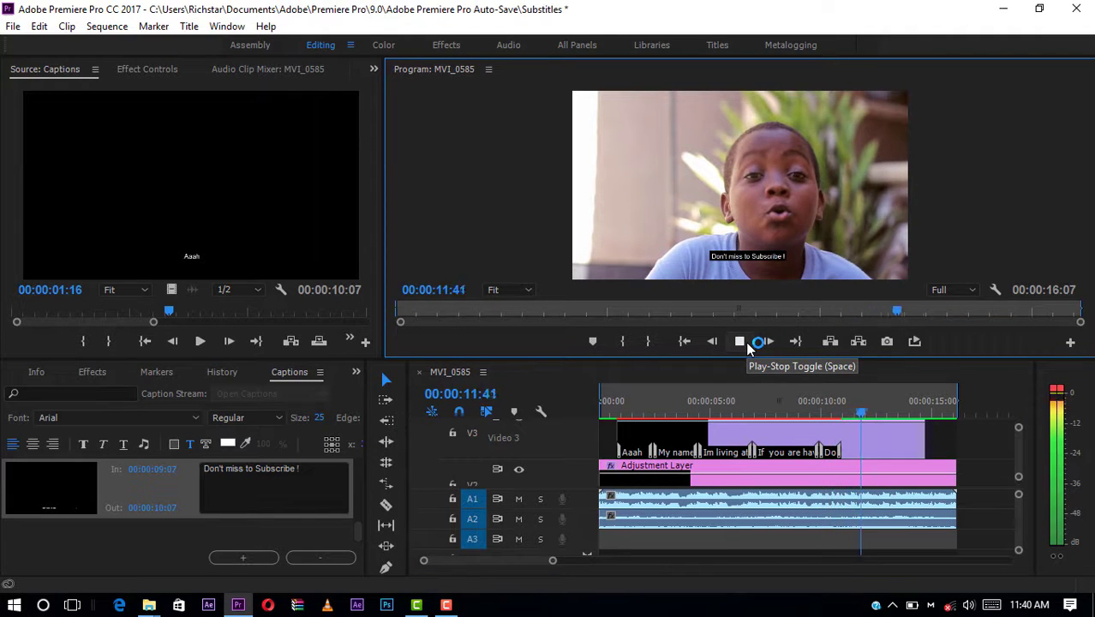
pyautogui.click(742, 341)
pyautogui.click(862, 415)
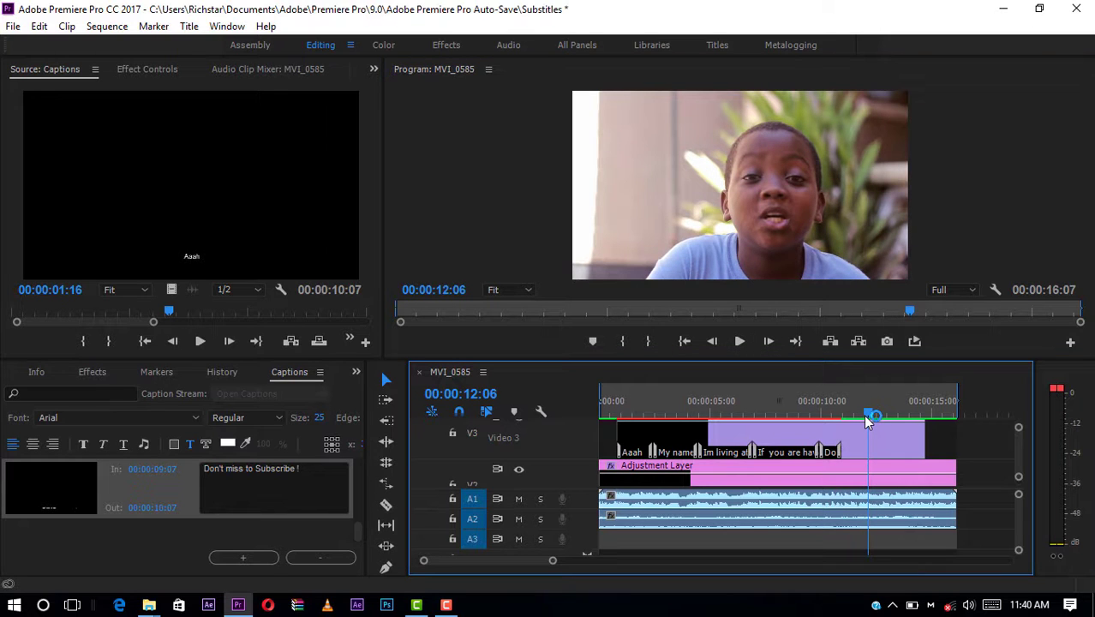
pyautogui.moveTo(864, 417); pyautogui.dragTo(863, 419)
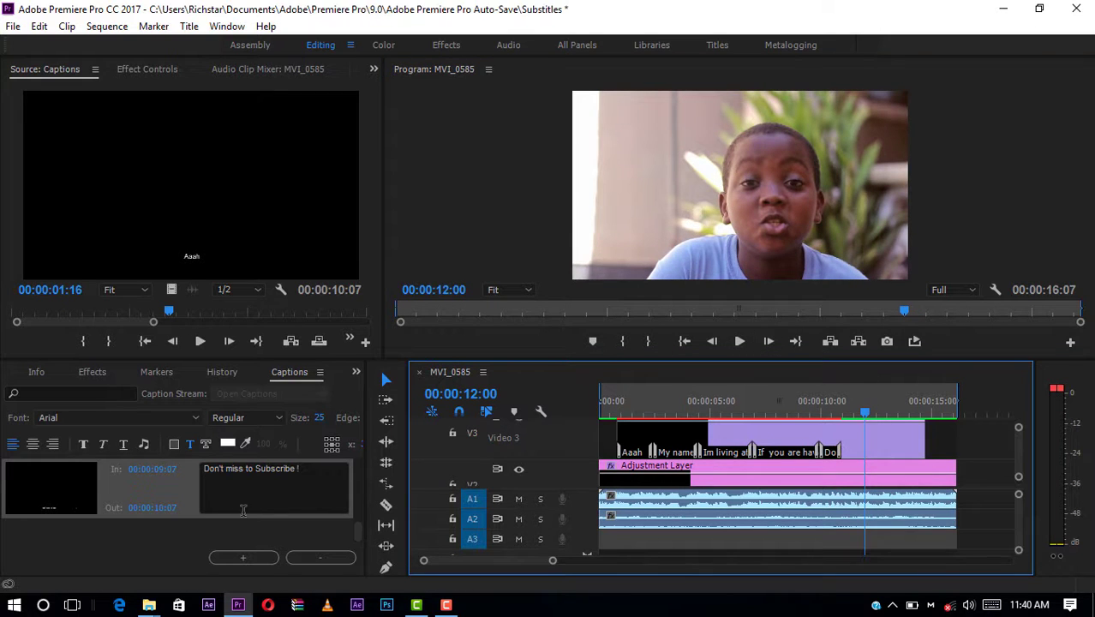
# Add a sixth caption reading 'On richstar Channel', correcting the typo along the way
pyautogui.click(241, 560)
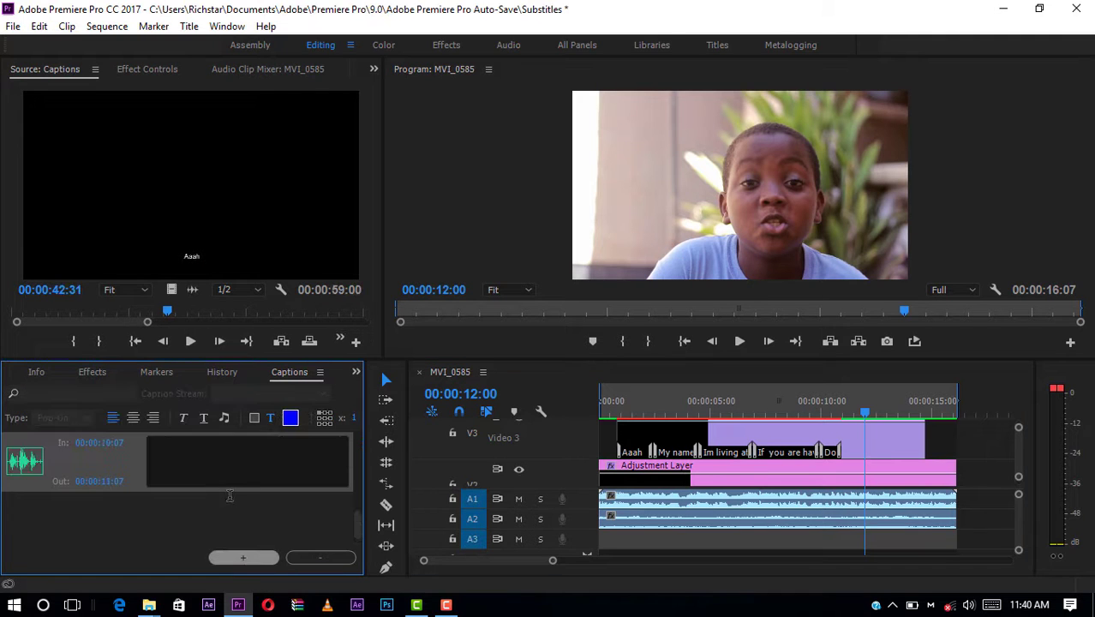
pyautogui.scroll(-5, 215, 521)
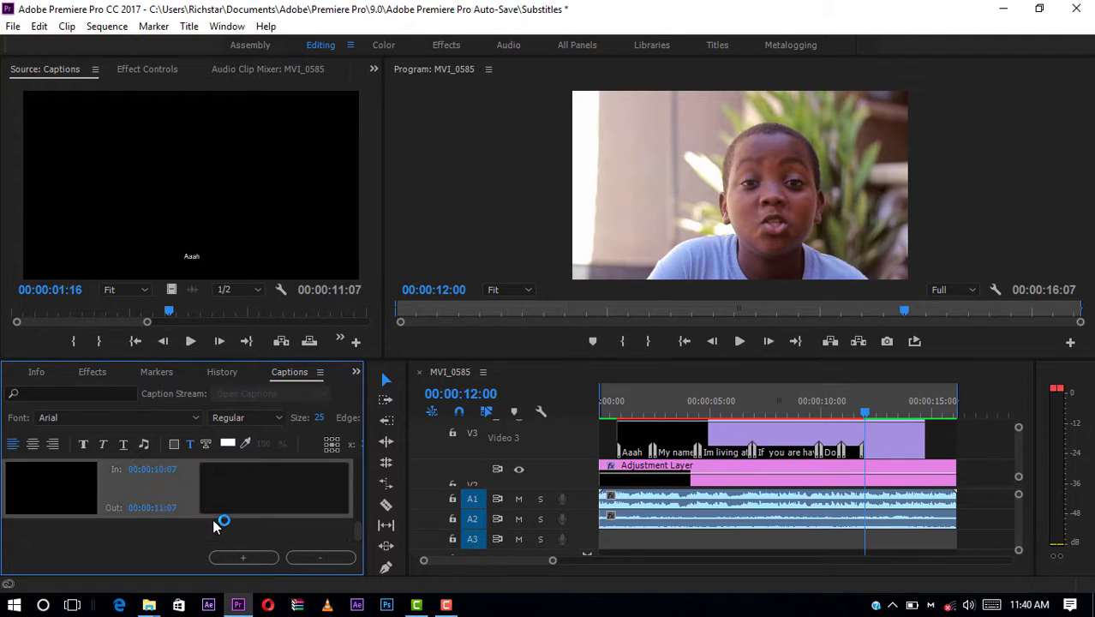
pyautogui.click(208, 472)
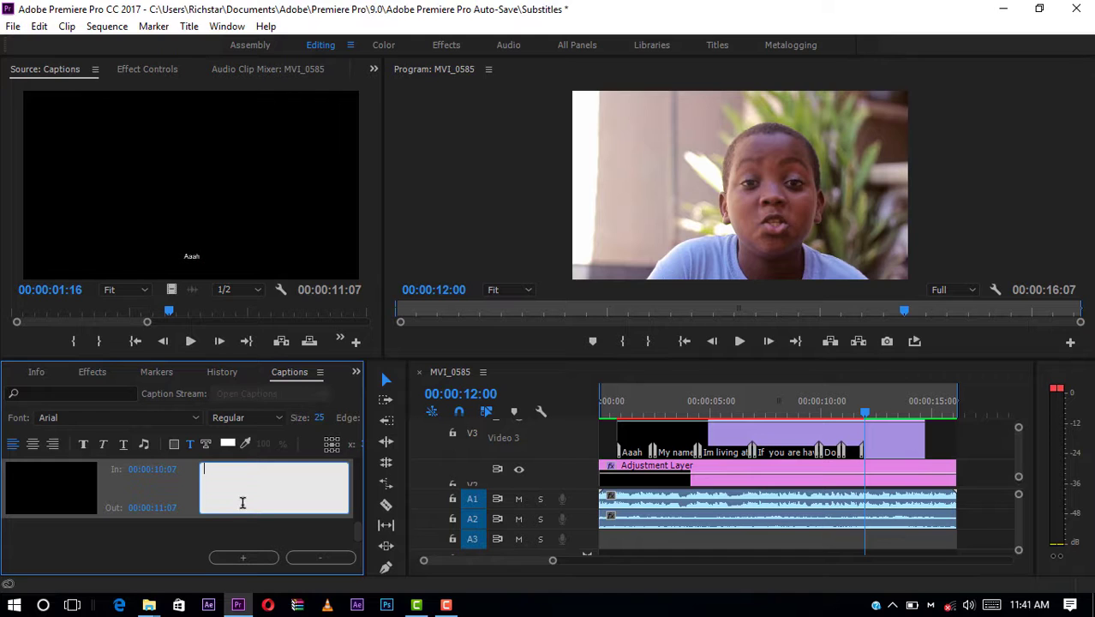
pyautogui.write('O')
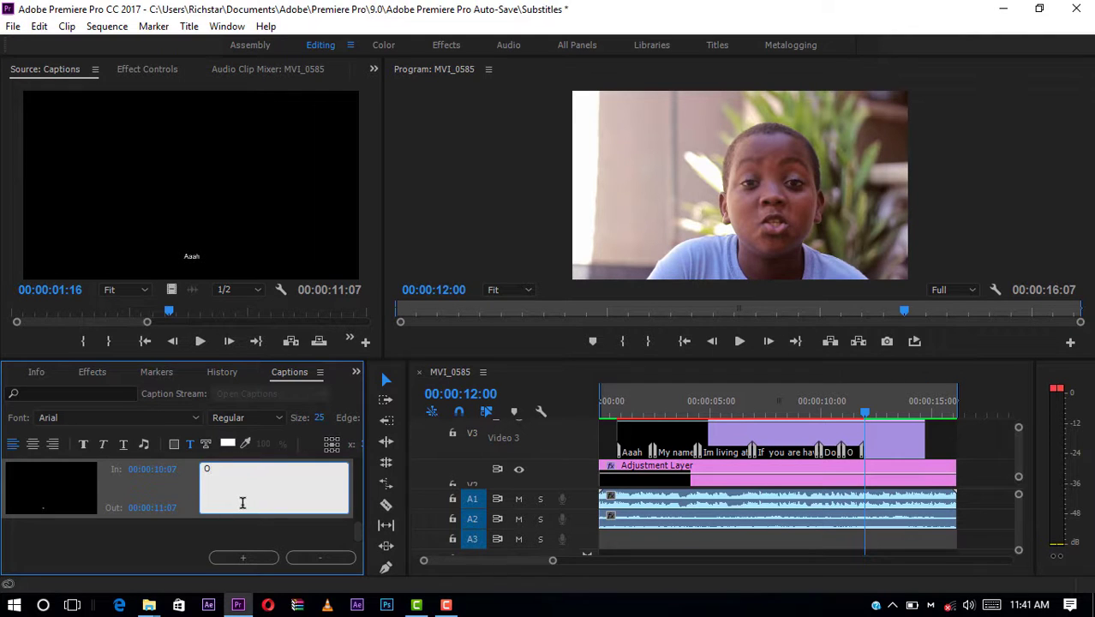
pyautogui.write('n ')
pyautogui.write('richst')
pyautogui.write('h')
pyautogui.press('BackSpace')
pyautogui.press('BackSpace')
pyautogui.write('ri')
pyautogui.write('chstar ')
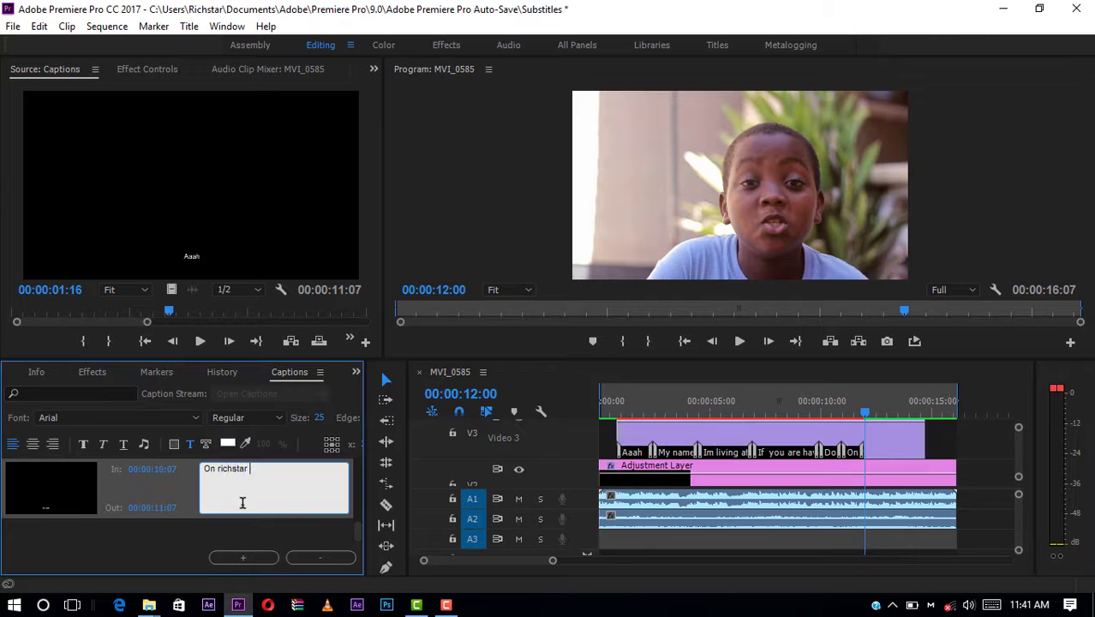
pyautogui.write('C')
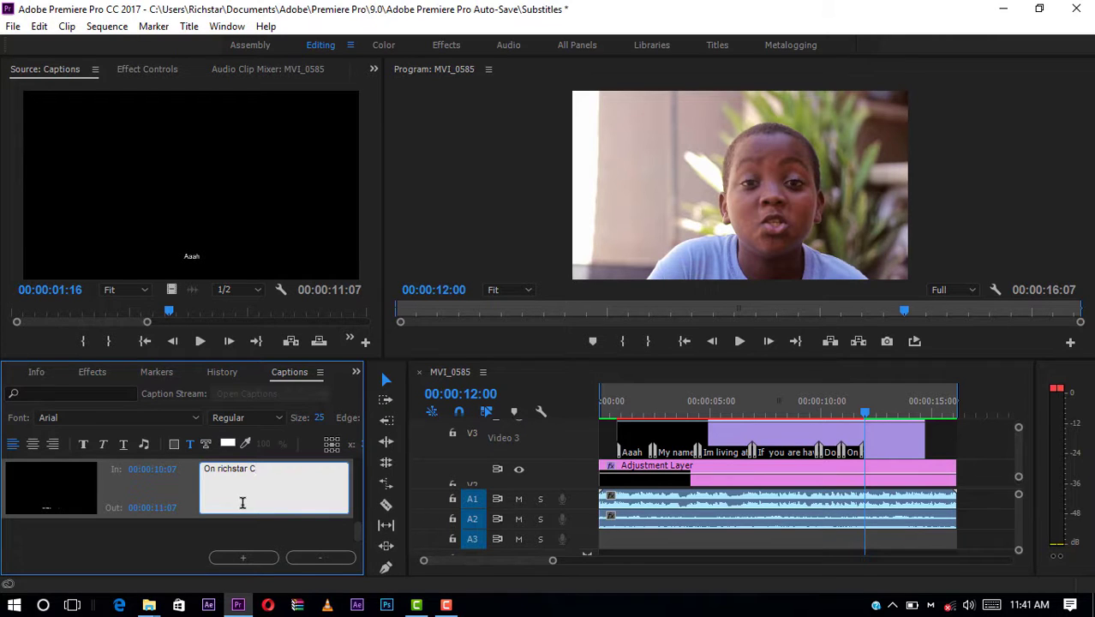
pyautogui.write('hannel')
# Rewind to just before the new caption to review it, and save the project with Ctrl+S
pyautogui.click(836, 401)
pyautogui.click(729, 341)
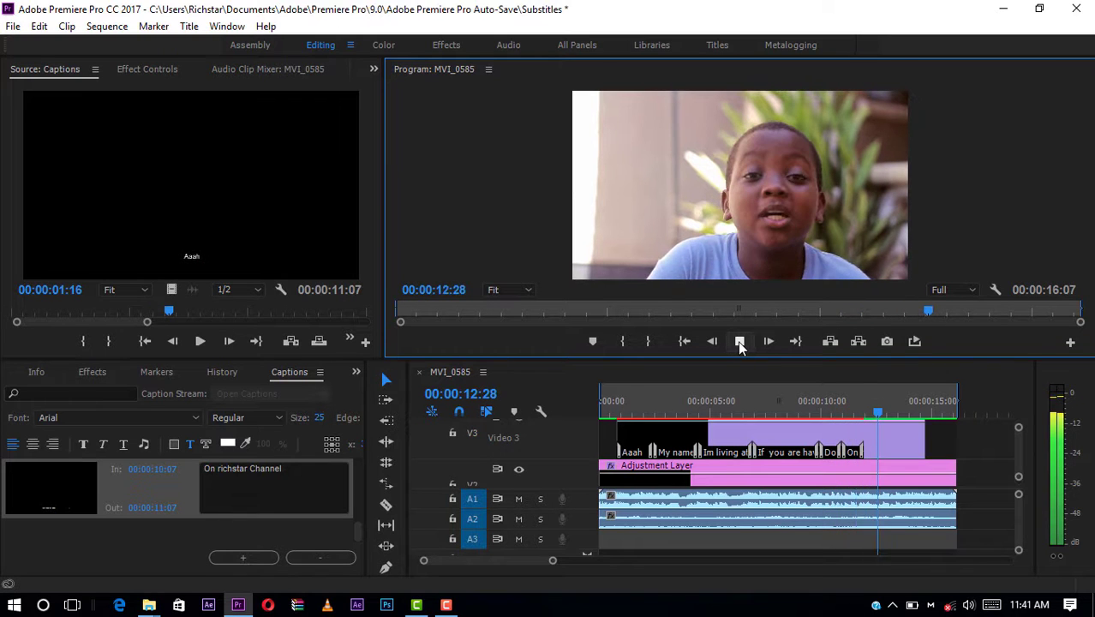
pyautogui.hotkey('ctrl', 's')
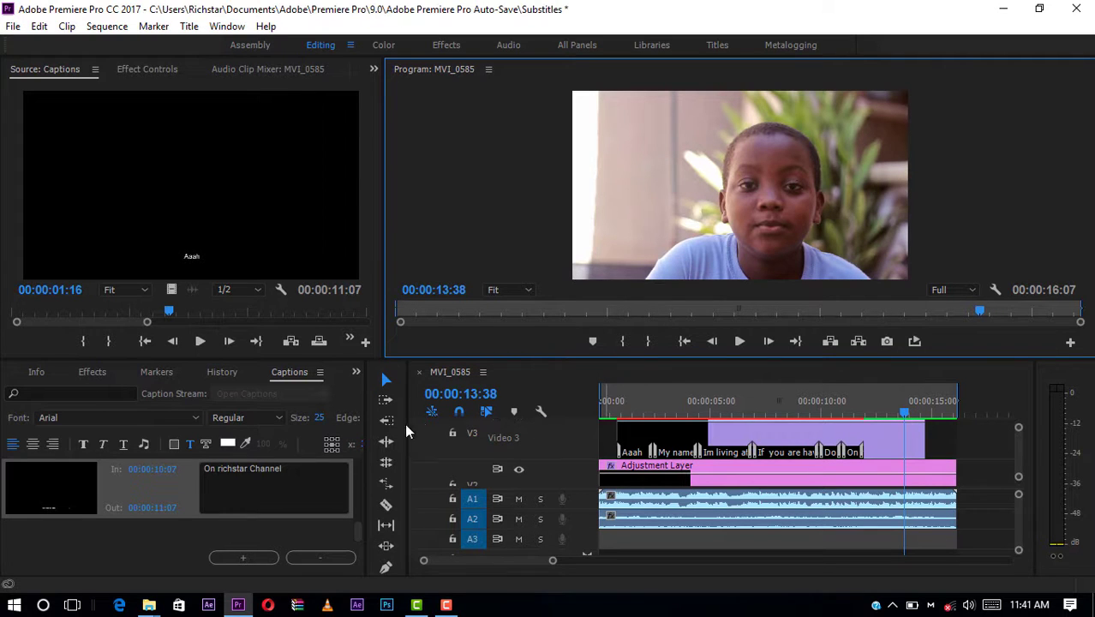
# Change the caption to 'On richstar's Channel', set its Out time to 00:00:13:37, and play it
pyautogui.click(257, 488)
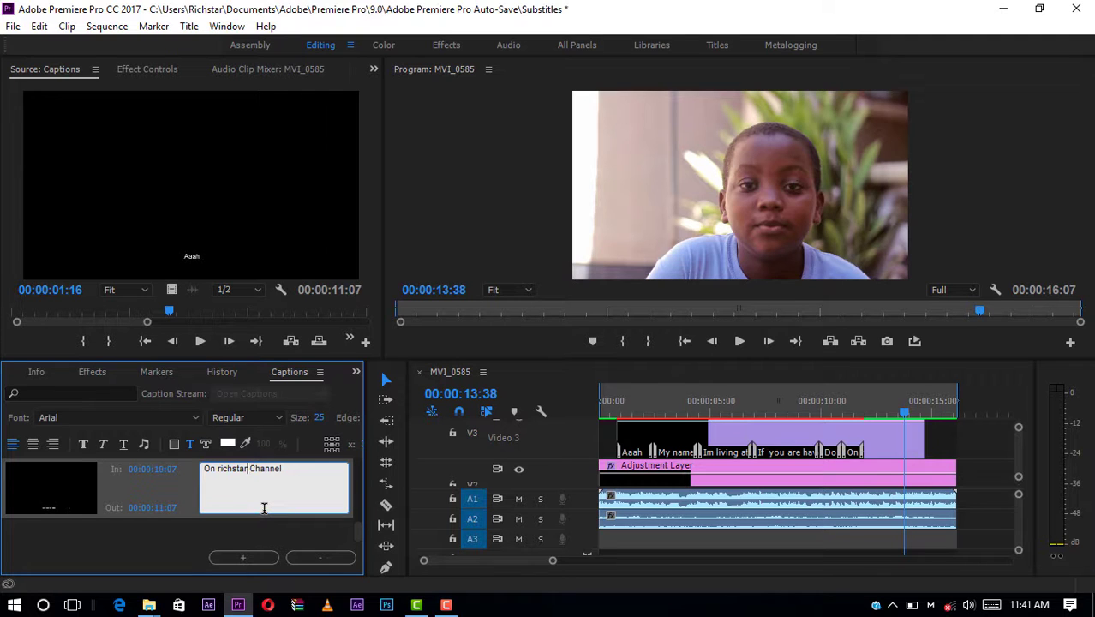
pyautogui.write("'s")
pyautogui.click(153, 511)
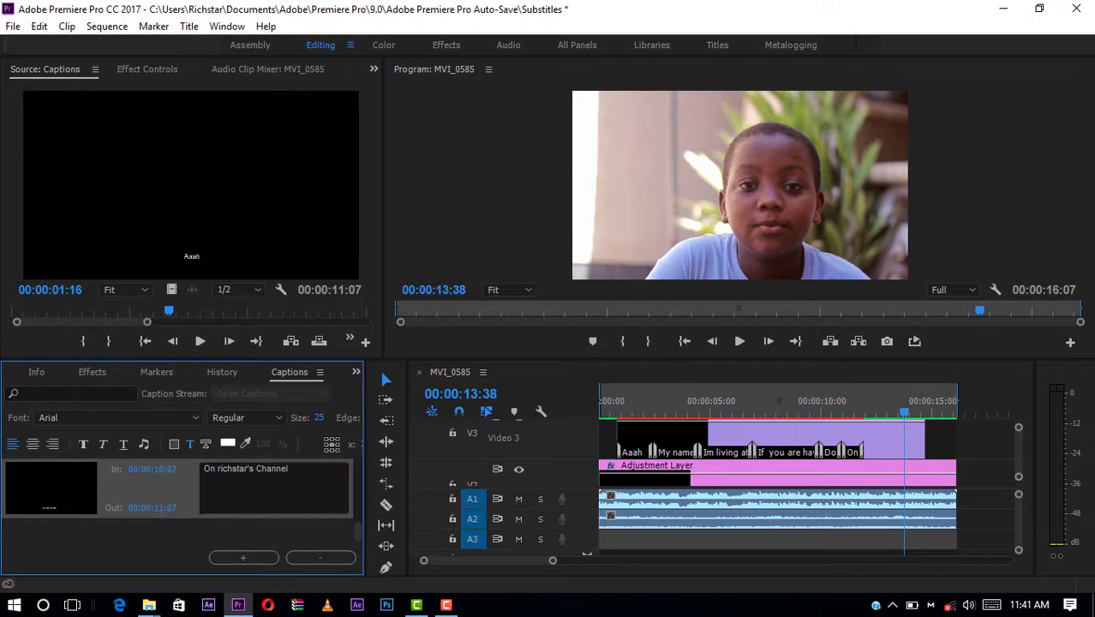
pyautogui.click(161, 507)
pyautogui.moveTo(161, 507); pyautogui.dragTo(169, 507)
pyautogui.write('1')
pyautogui.press('BackSpace')
pyautogui.write('3')
pyautogui.press('Return')
pyautogui.press('BackSpace')
pyautogui.write('3')
pyautogui.click(739, 342)
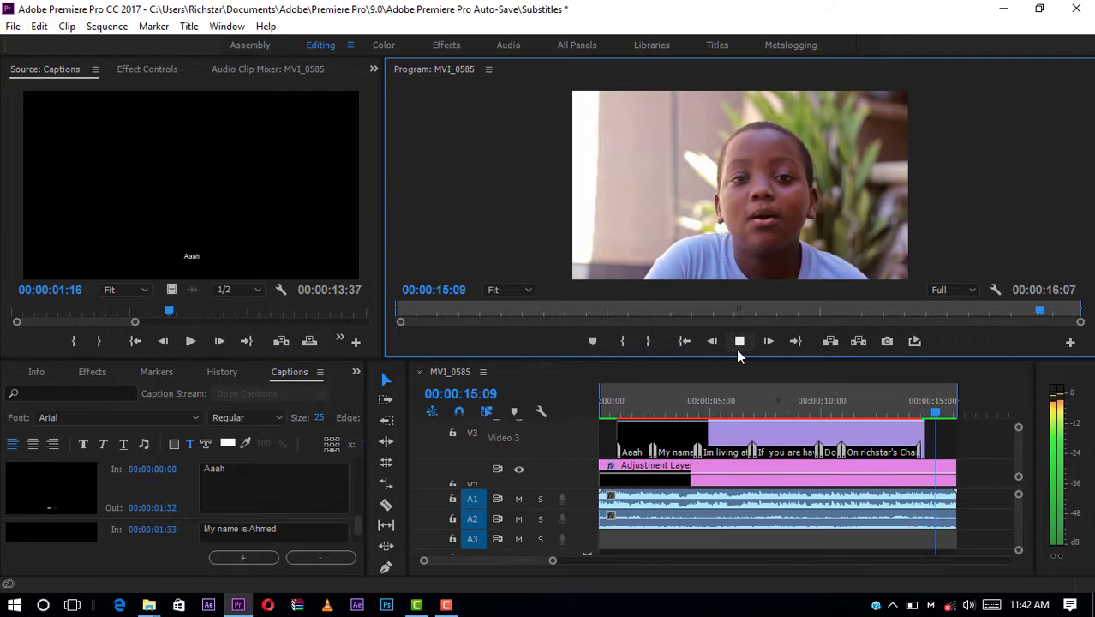
# Play back the ending from 13:48 to see where the speech stops
pyautogui.click(740, 342)
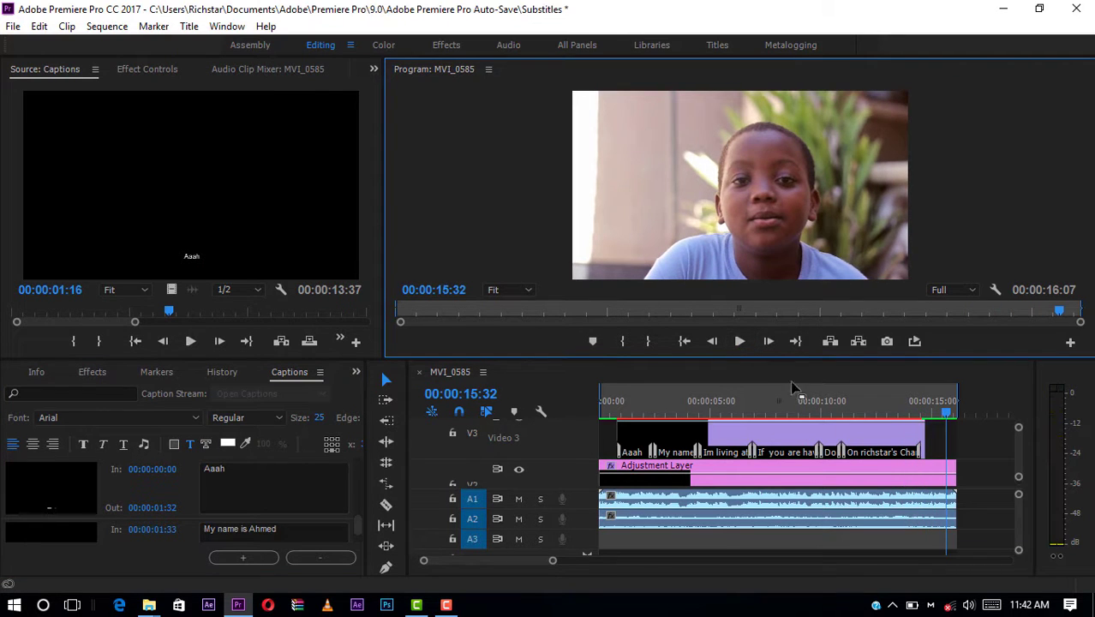
pyautogui.click(922, 426)
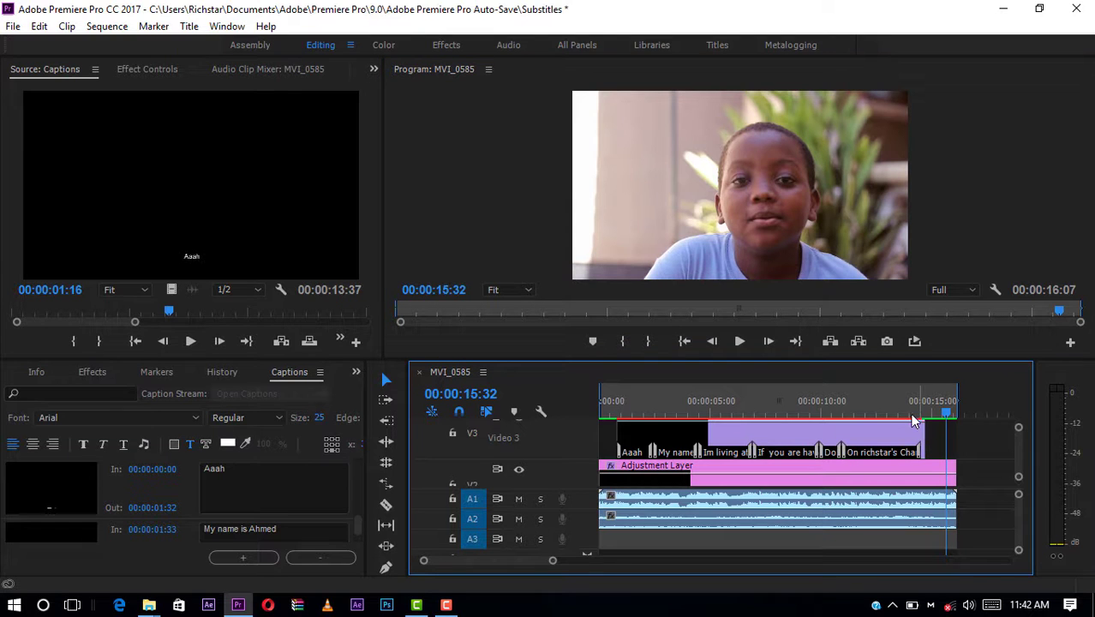
pyautogui.click(909, 415)
pyautogui.click(738, 341)
pyautogui.click(738, 341)
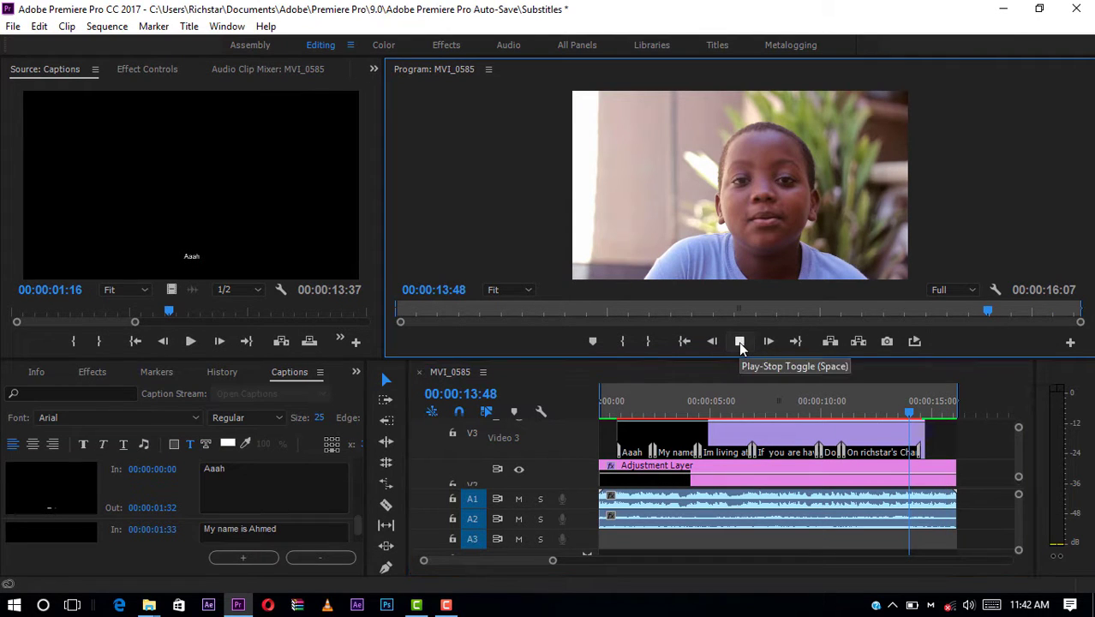
pyautogui.click(738, 341)
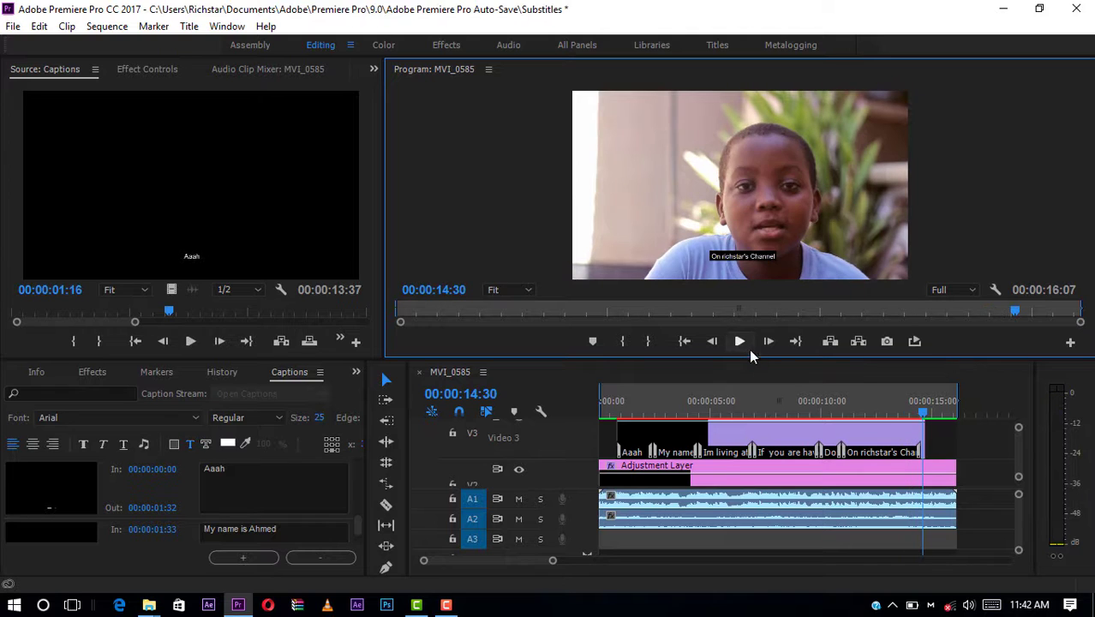
# Extend the V3 captions clip to the sequence end near 00:00:14:34 and add a new empty caption
pyautogui.moveTo(929, 408); pyautogui.dragTo(922, 412)
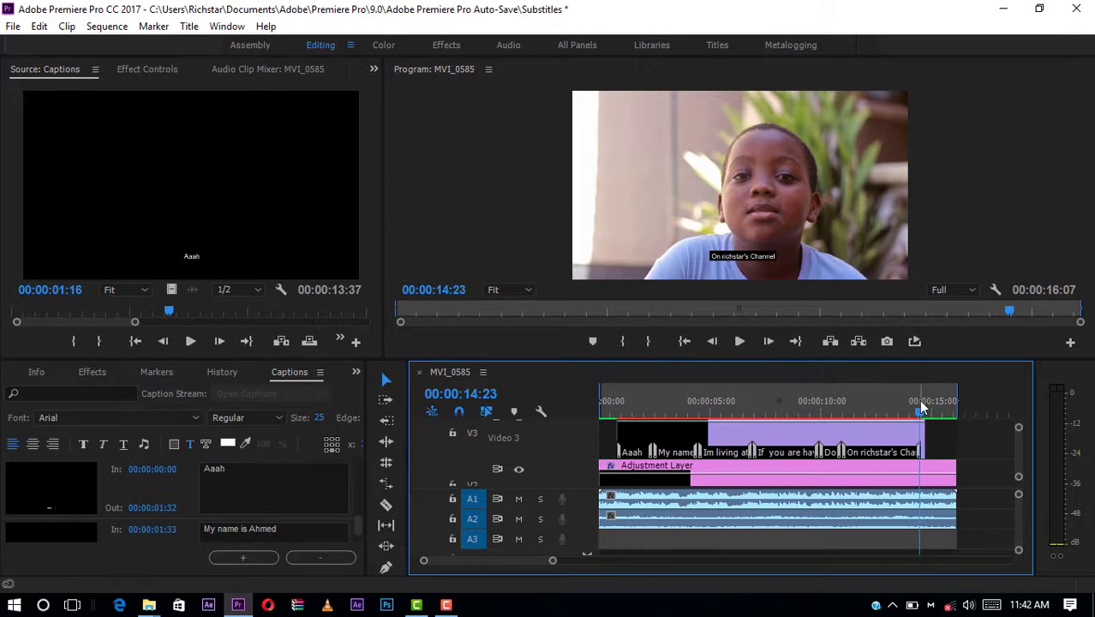
pyautogui.click(924, 417)
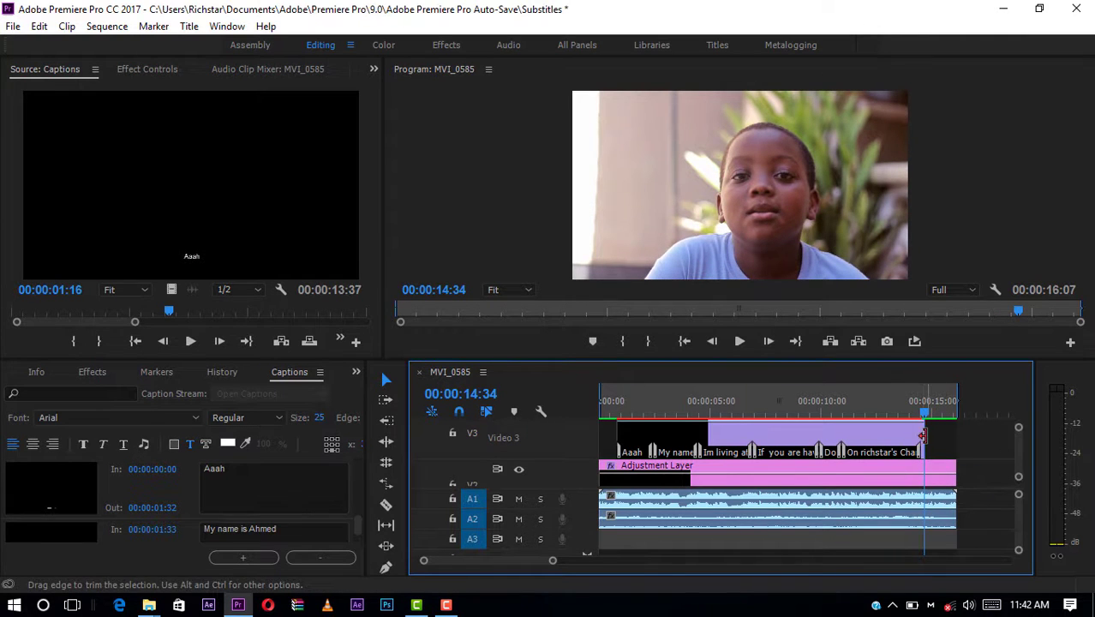
pyautogui.moveTo(925, 433); pyautogui.dragTo(957, 430)
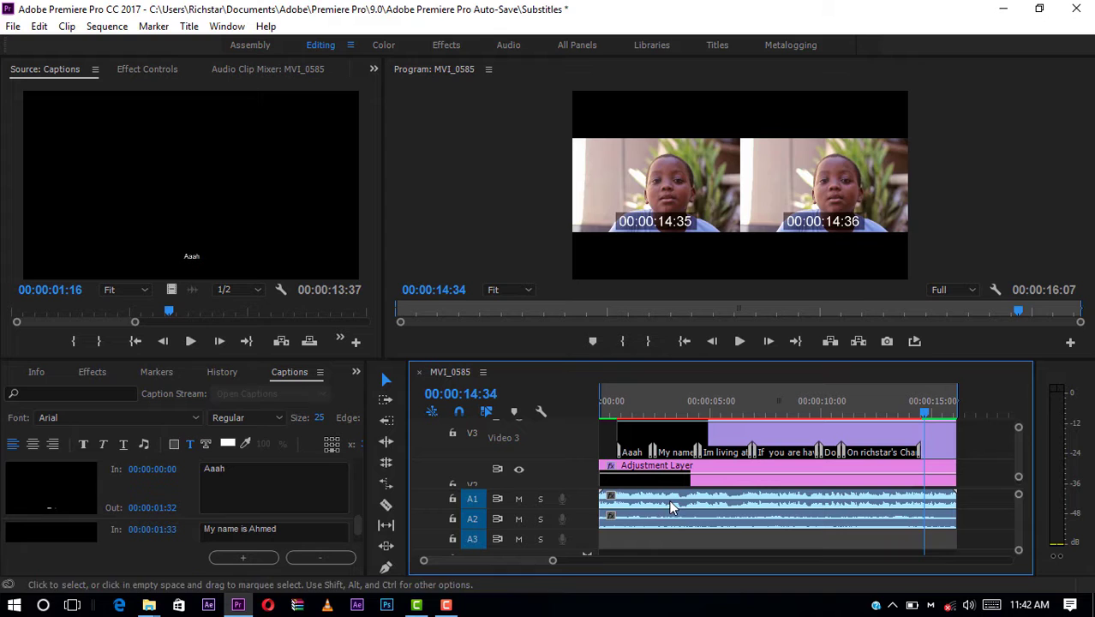
pyautogui.click(252, 556)
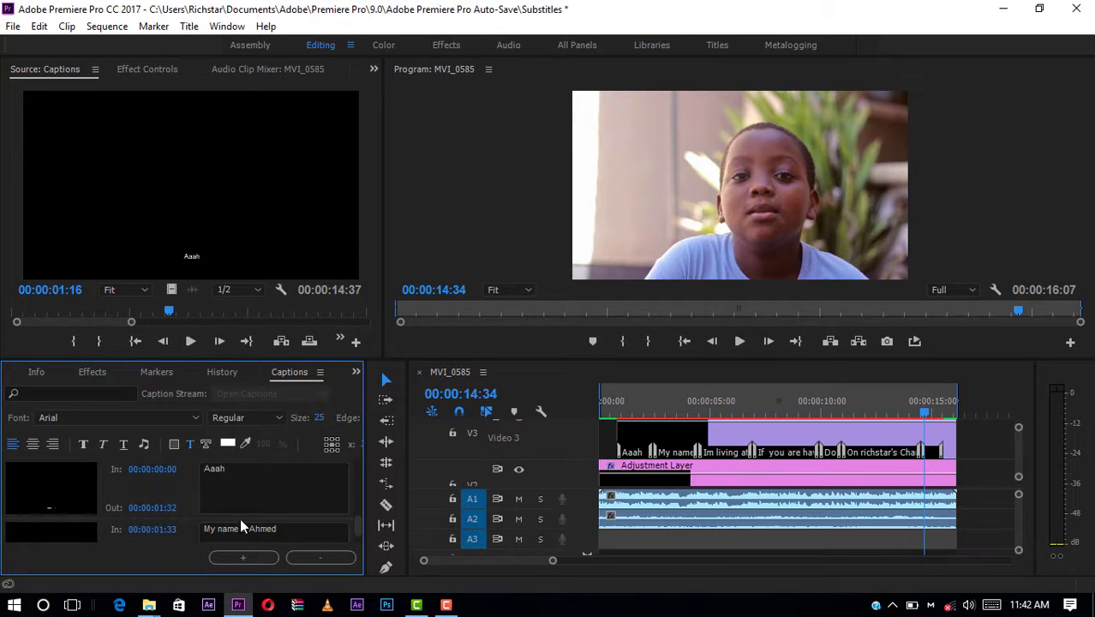
# Type 'Thank you for Watching' as the final caption's text, then ready the Program monitor for playback
pyautogui.click(222, 490)
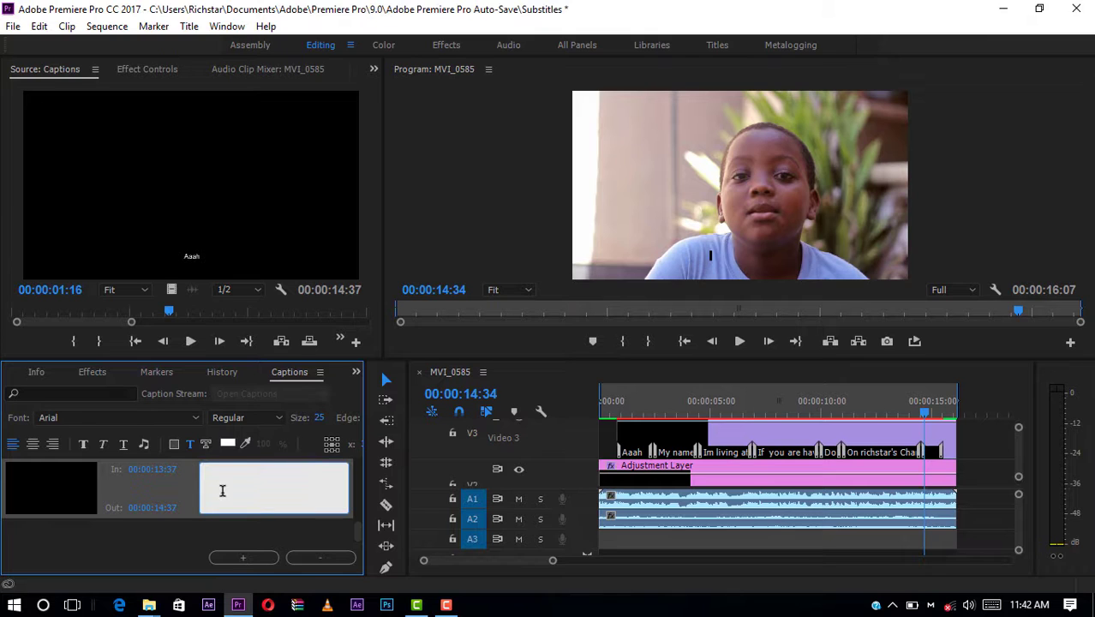
pyautogui.write('Th')
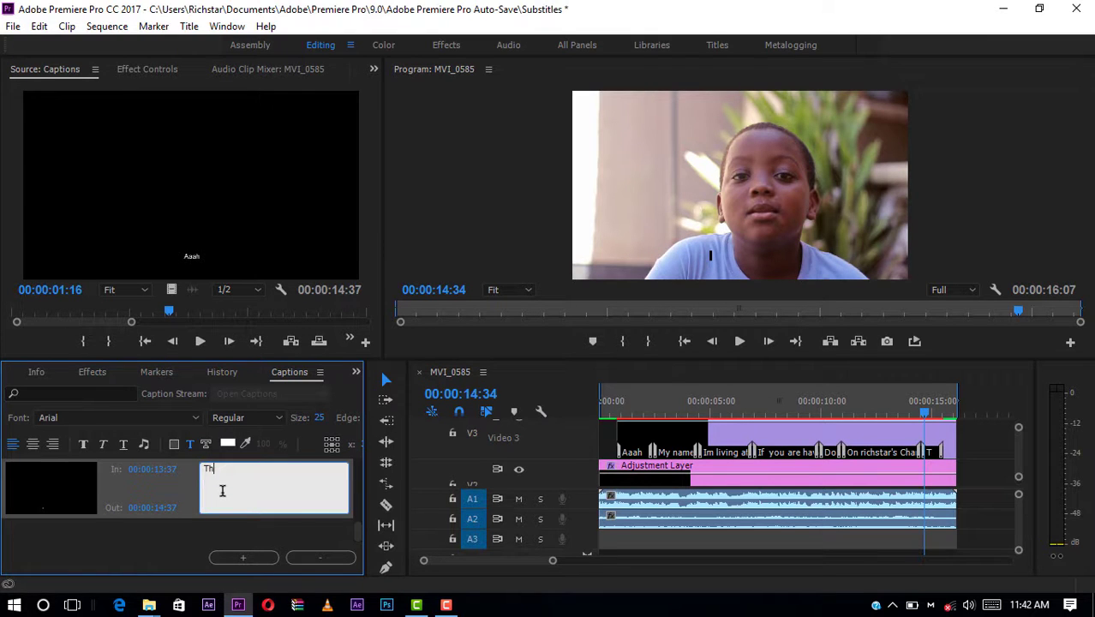
pyautogui.write('ank ')
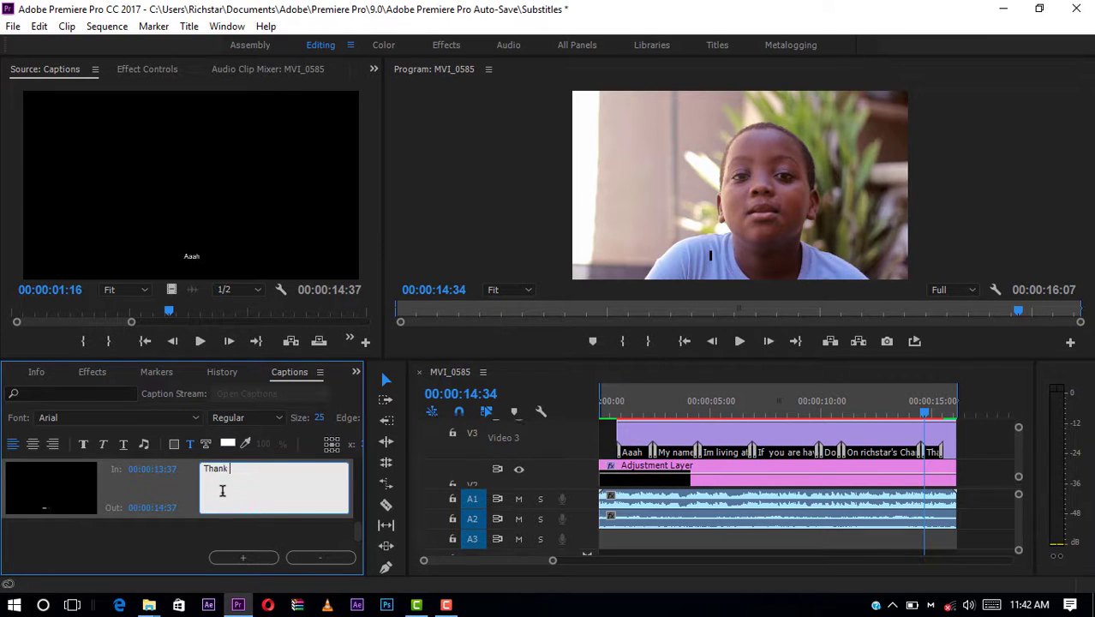
pyautogui.write('you f')
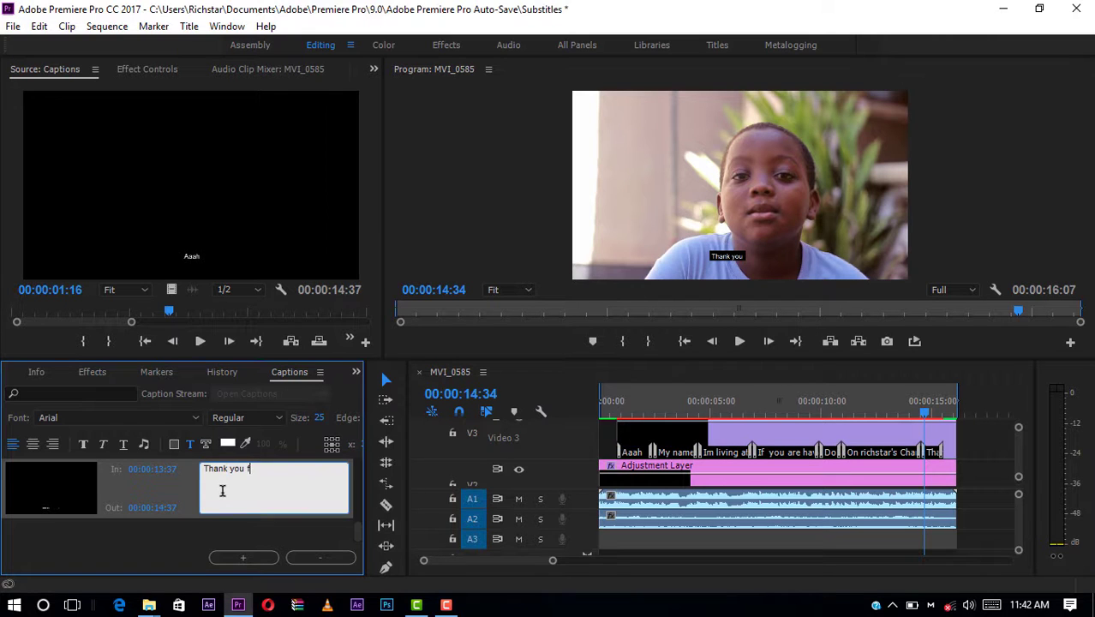
pyautogui.write('or W')
pyautogui.write('atc')
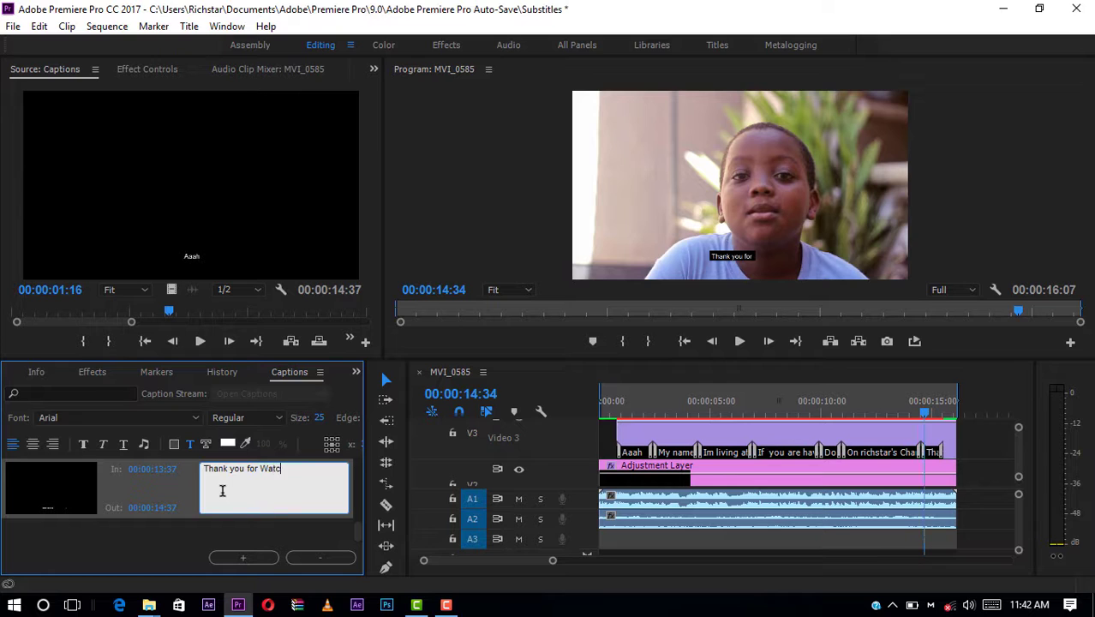
pyautogui.write('hing')
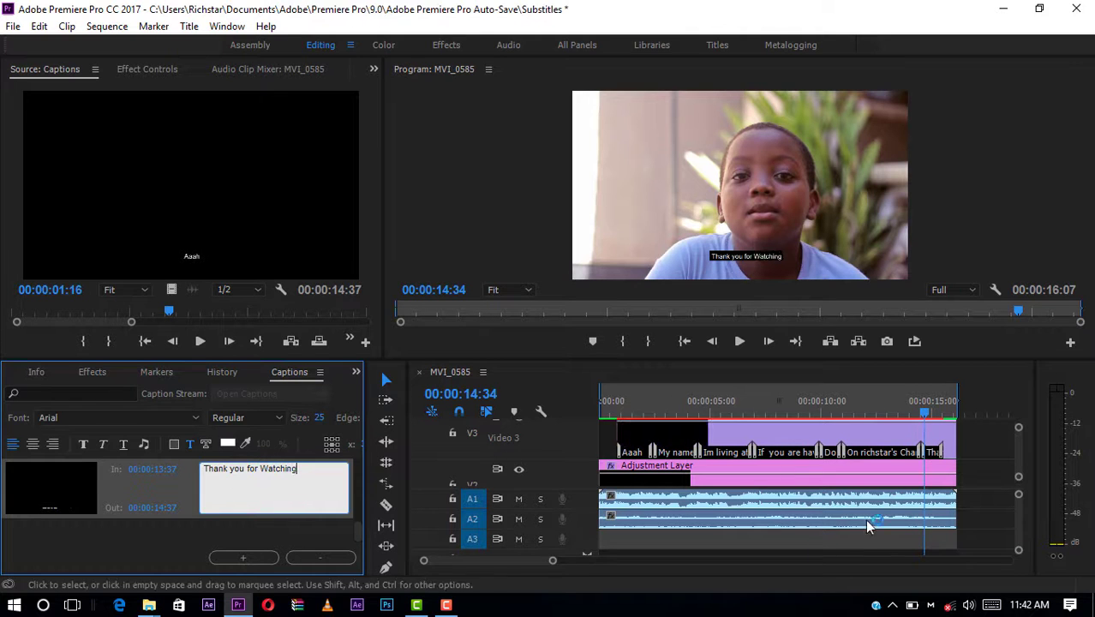
pyautogui.click(971, 452)
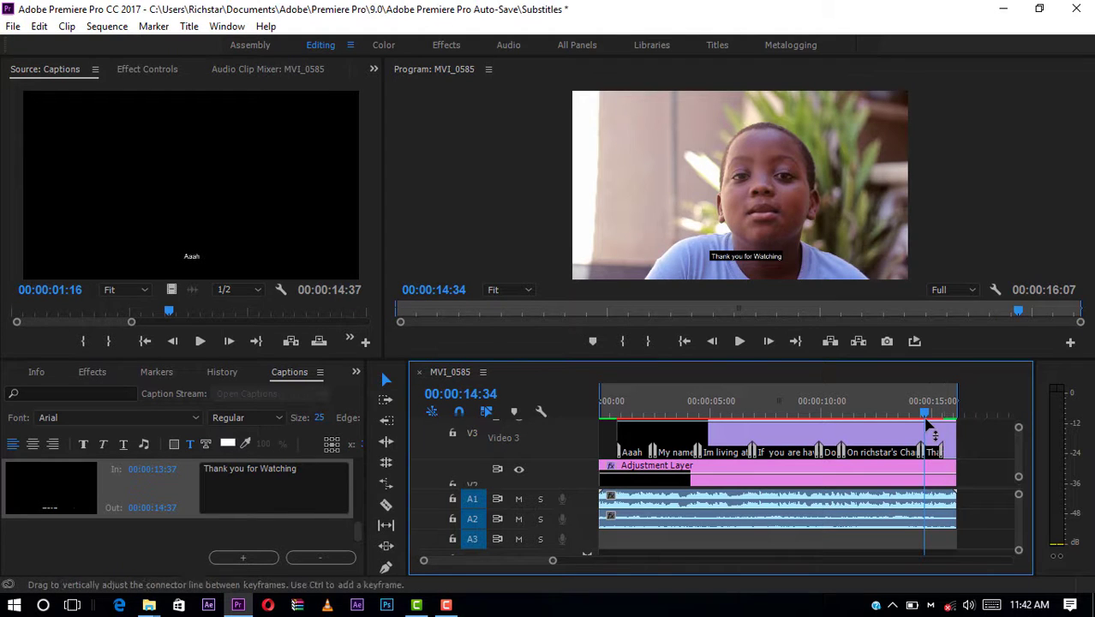
pyautogui.click(740, 343)
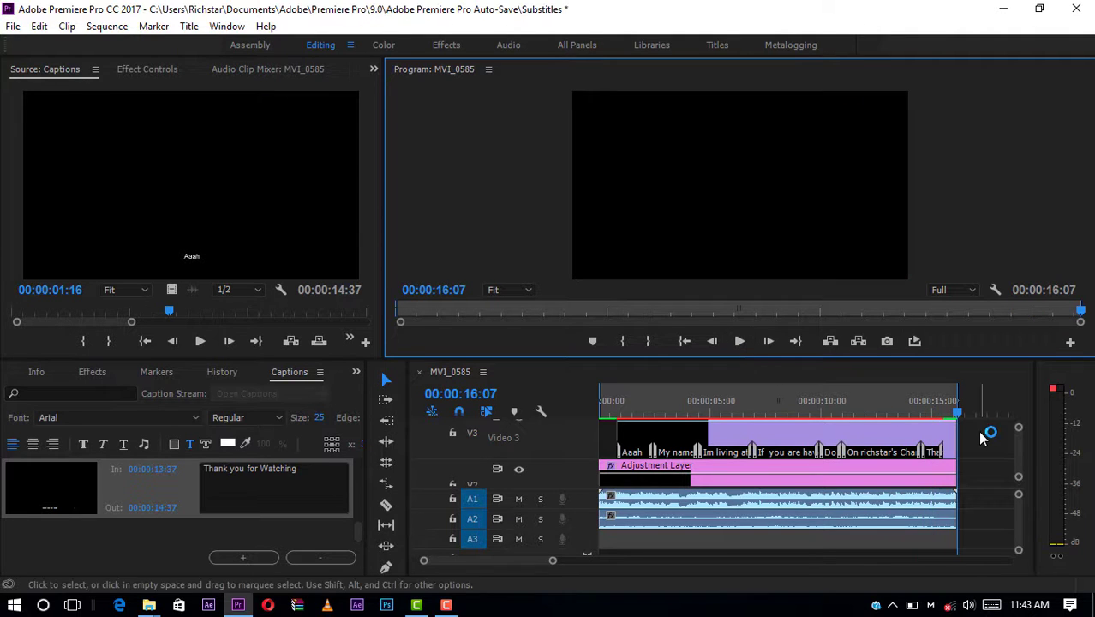
# Drag the playhead back to 00:00:00:00 and select the Program monitor to replay all seven captions
pyautogui.click(446, 605)
pyautogui.click(1018, 533)
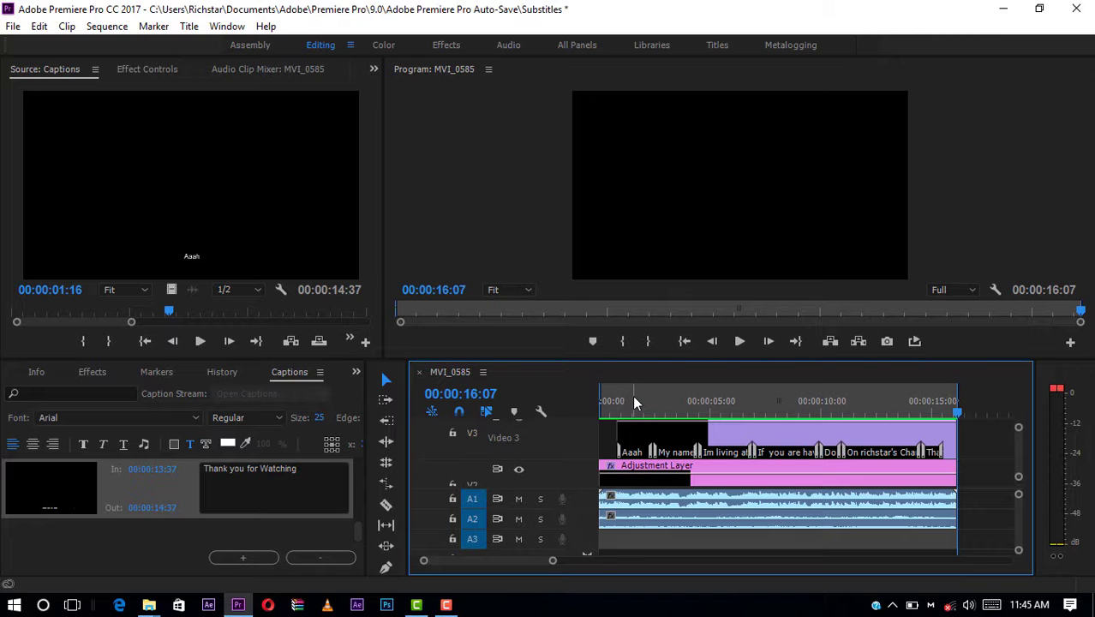
pyautogui.moveTo(632, 395); pyautogui.dragTo(582, 399)
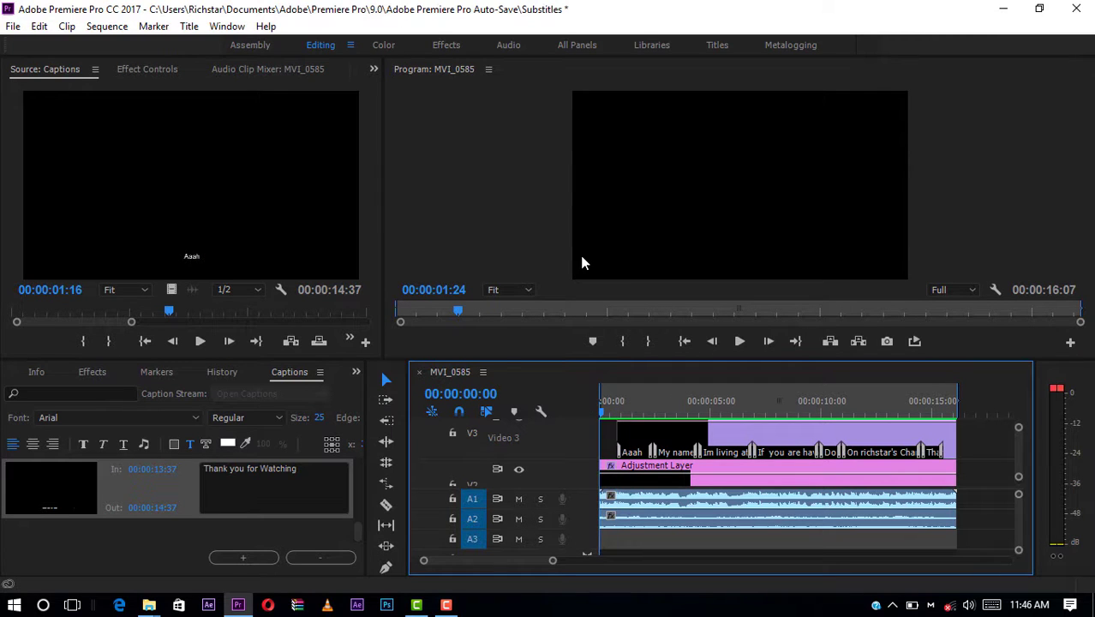
pyautogui.click(492, 228)
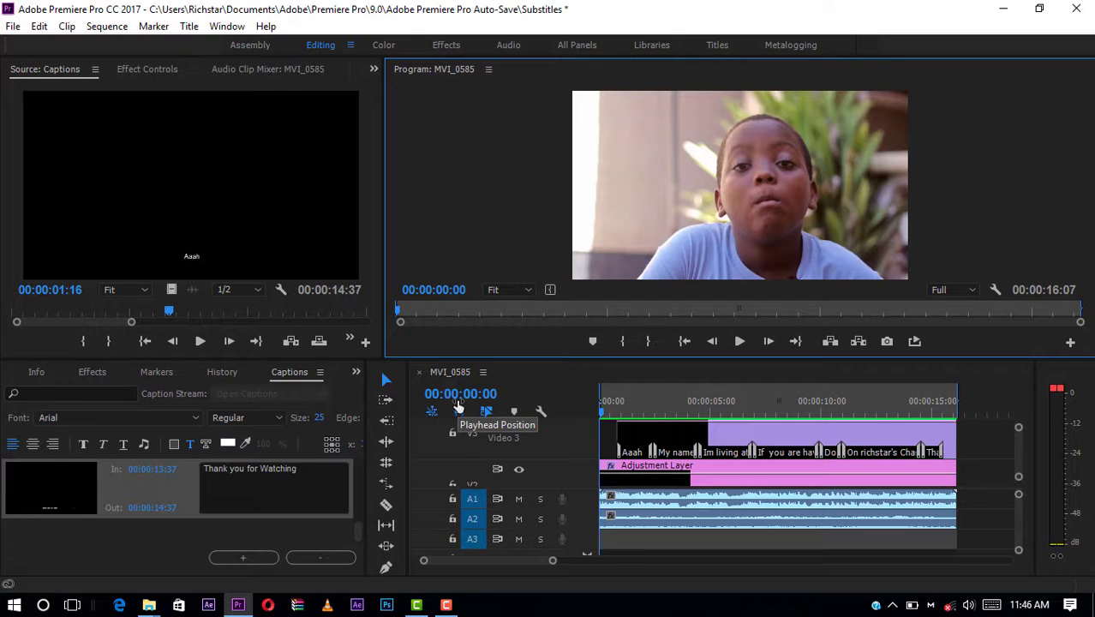
# Play the seven-caption sequence maximized through to 00:00:16:07, then restore the multi-panel layout
pyautogui.press('`')
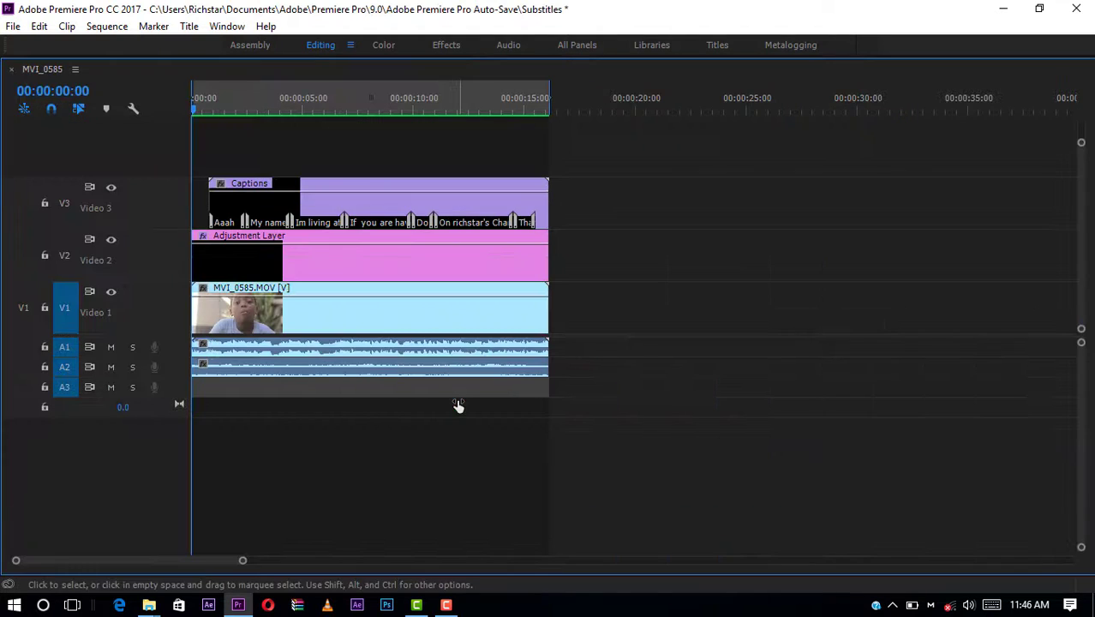
pyautogui.press('`')
pyautogui.press('`')
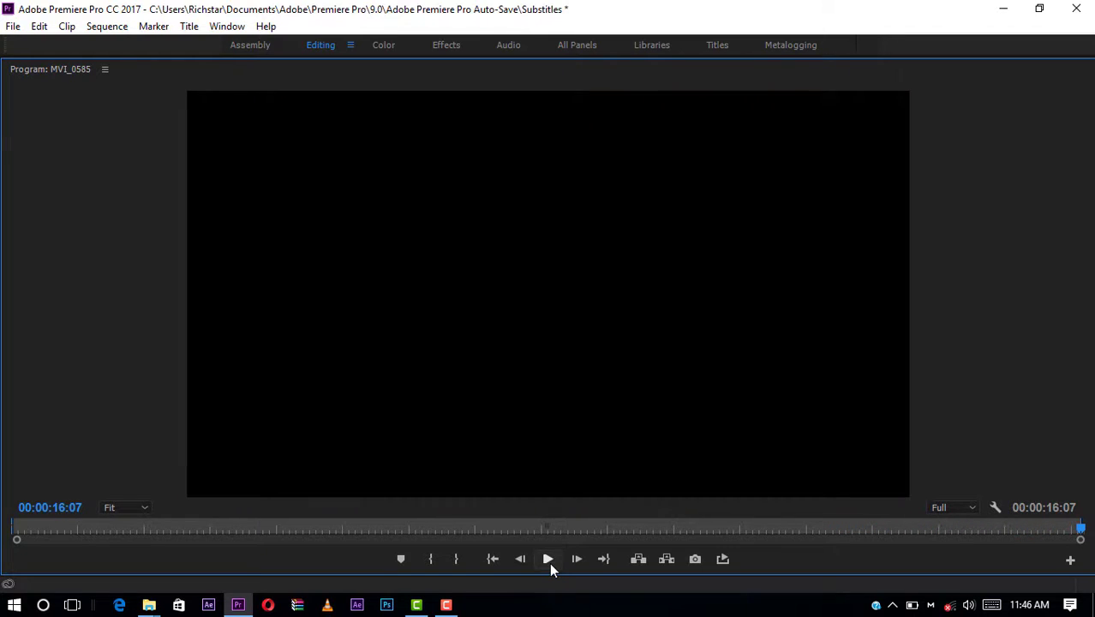
pyautogui.press('`')
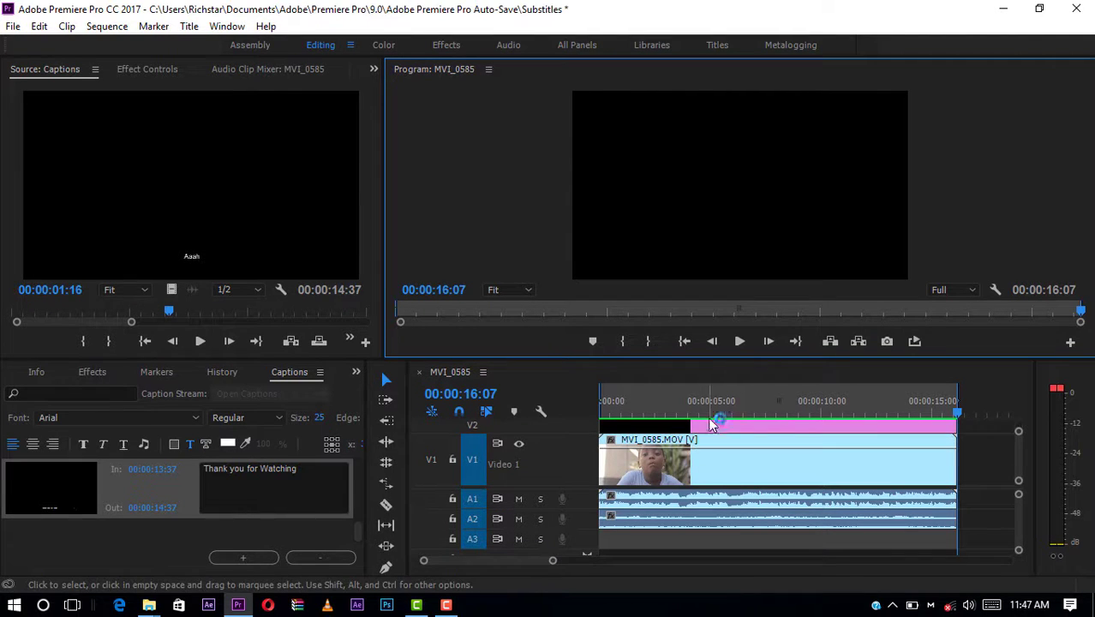
# Jump to 00:00:05:34 on the 'Im living at Mbagala' caption and open its fill colour picker
pyautogui.click(726, 400)
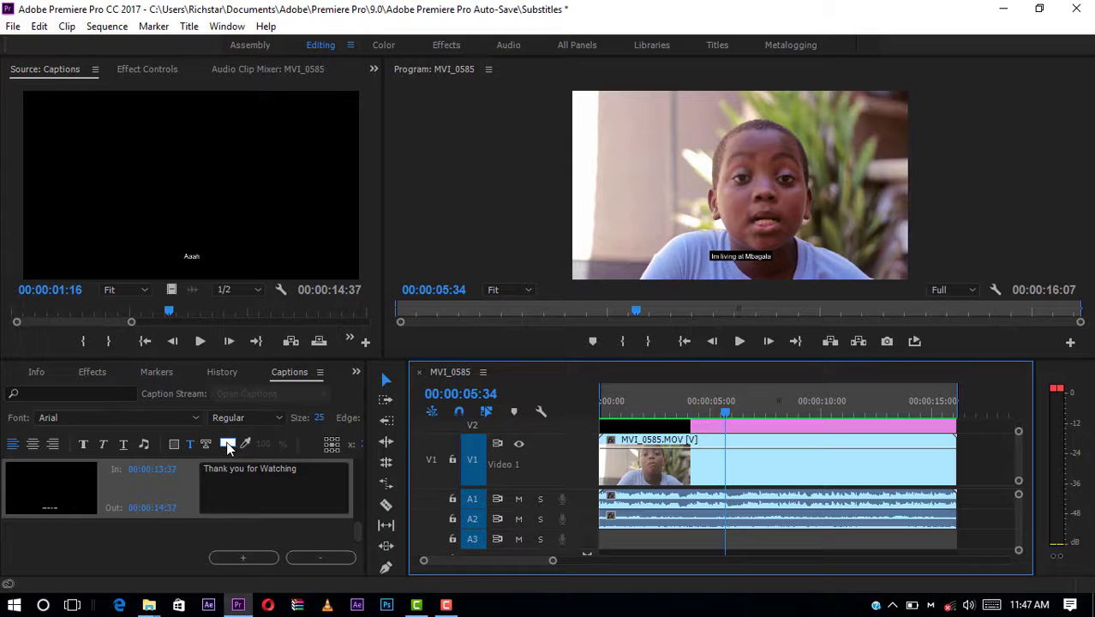
pyautogui.click(228, 446)
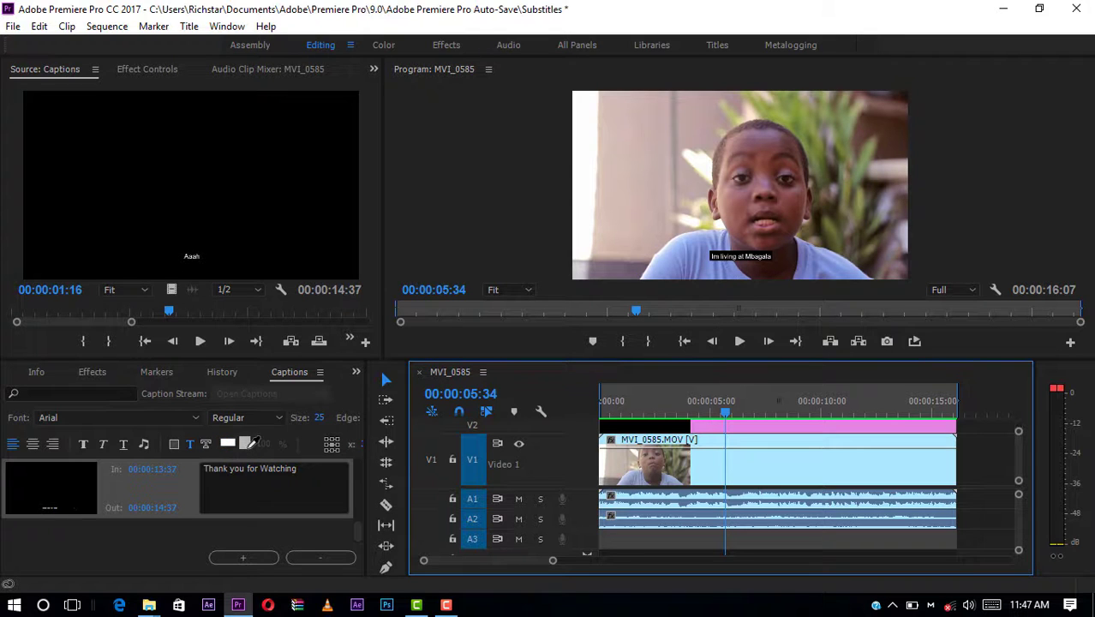